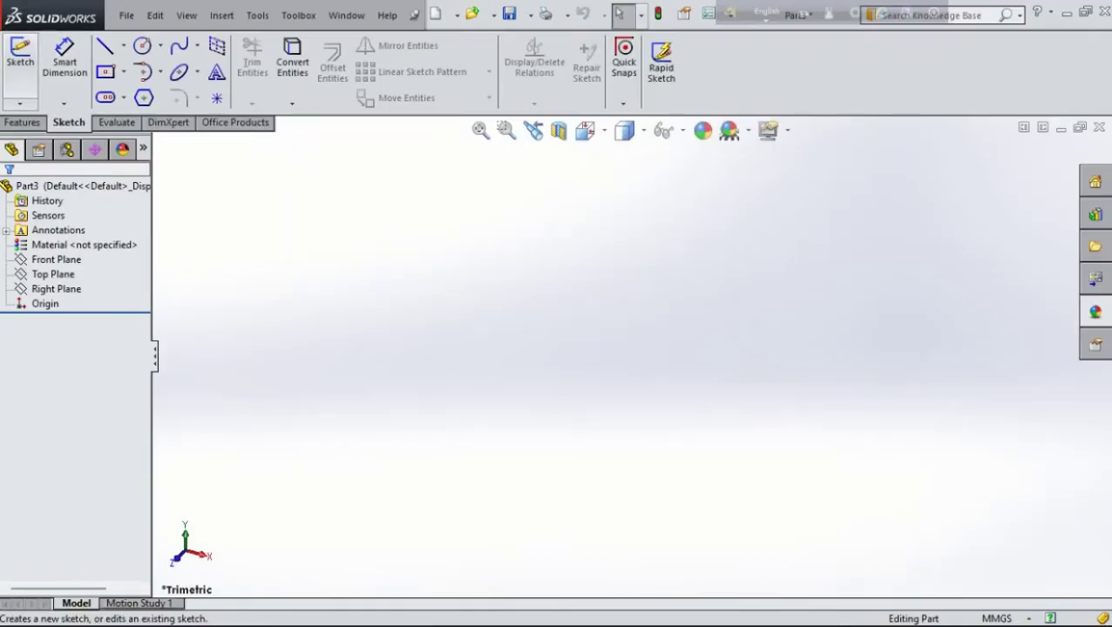
# Start a Front Plane sketch and draw a vertical centerline upward from the origin
pyautogui.click(20, 54)
pyautogui.click(499, 225)
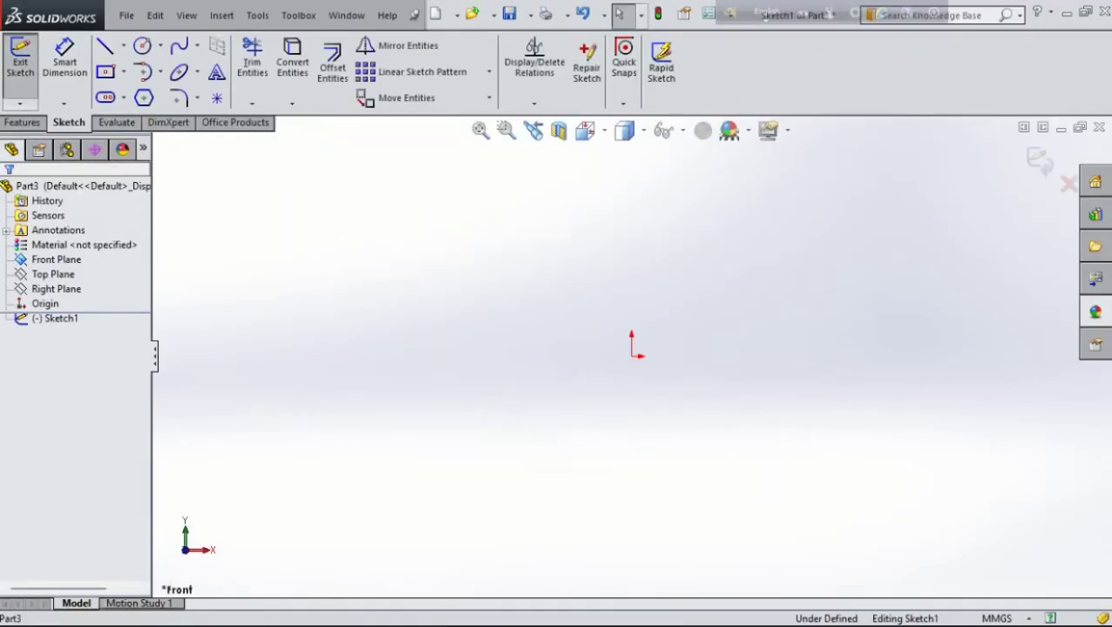
pyautogui.click(123, 45)
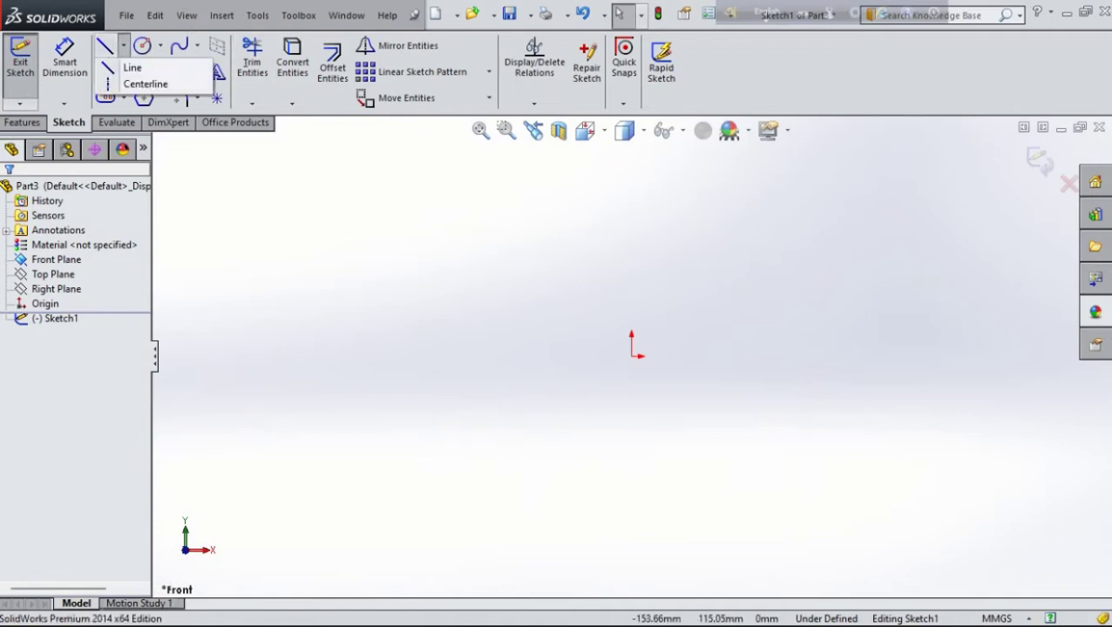
pyautogui.click(145, 83)
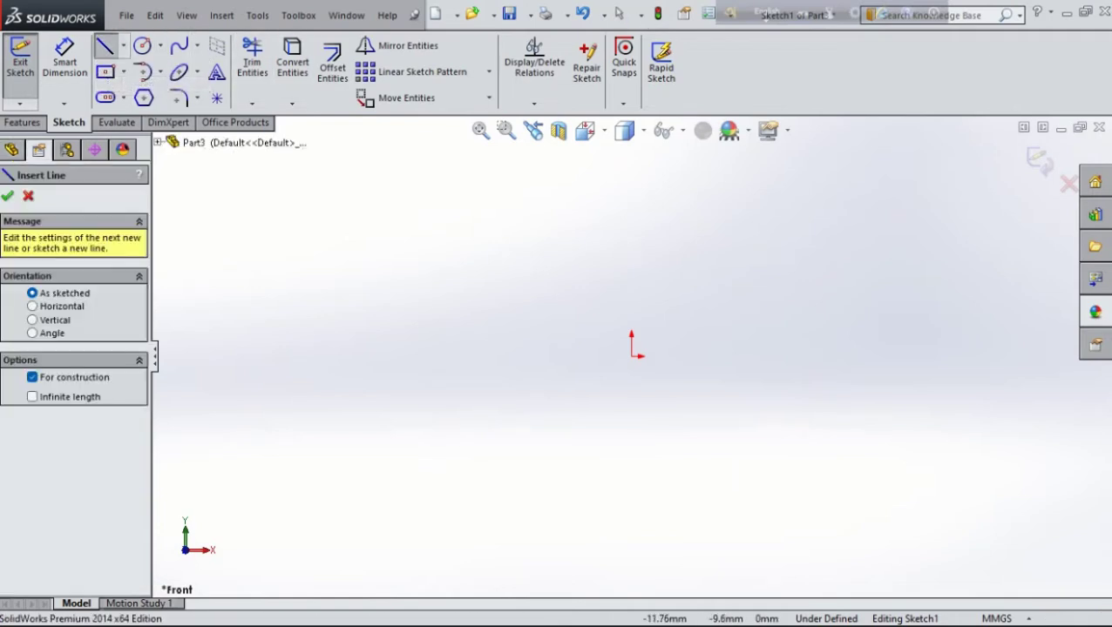
pyautogui.click(631, 356)
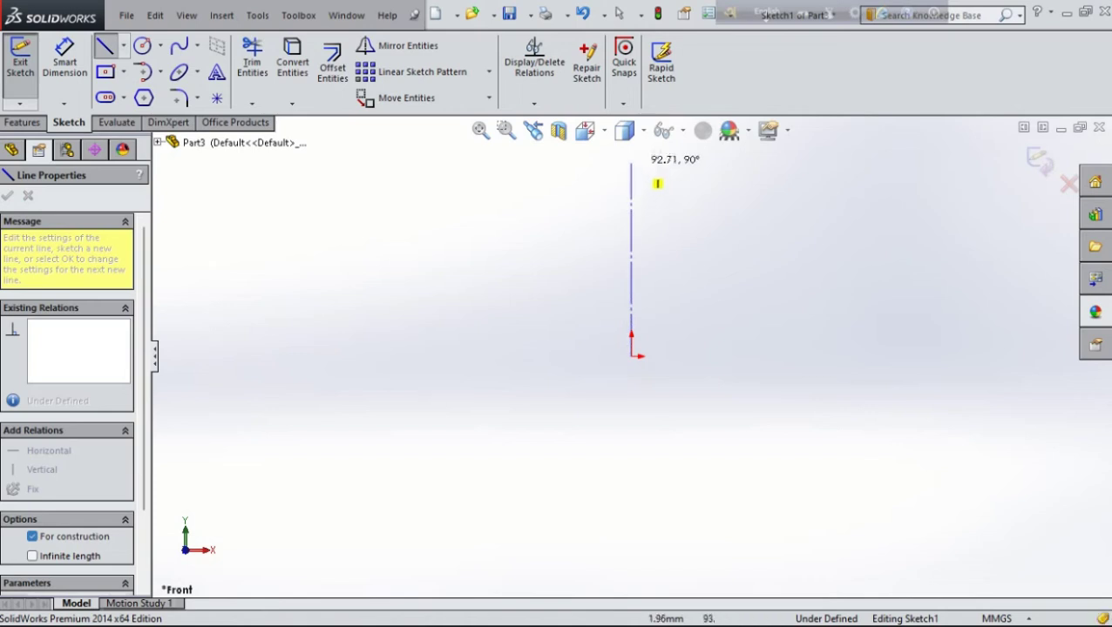
pyautogui.click(630, 153)
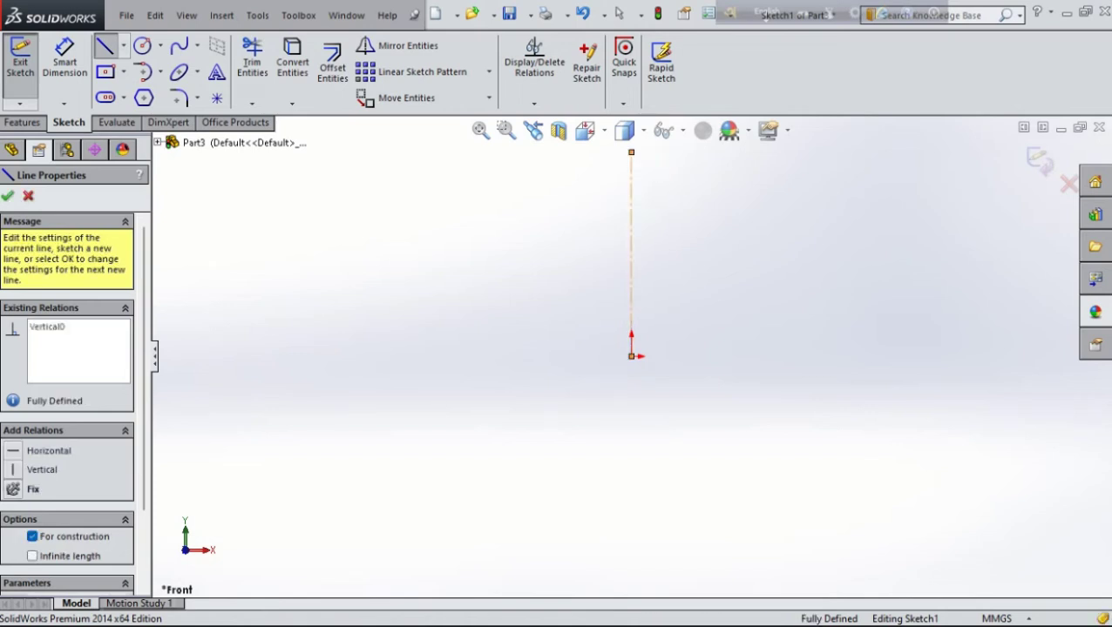
pyautogui.press('Escape')
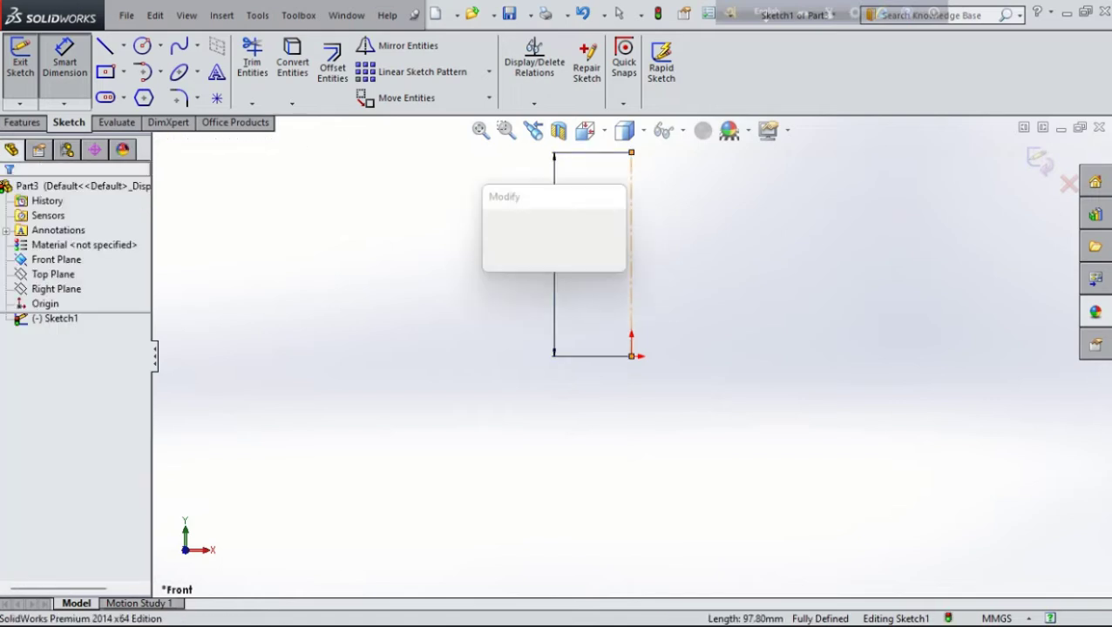
# Dimension the centerline to 1000 mm
pyautogui.write('1000')
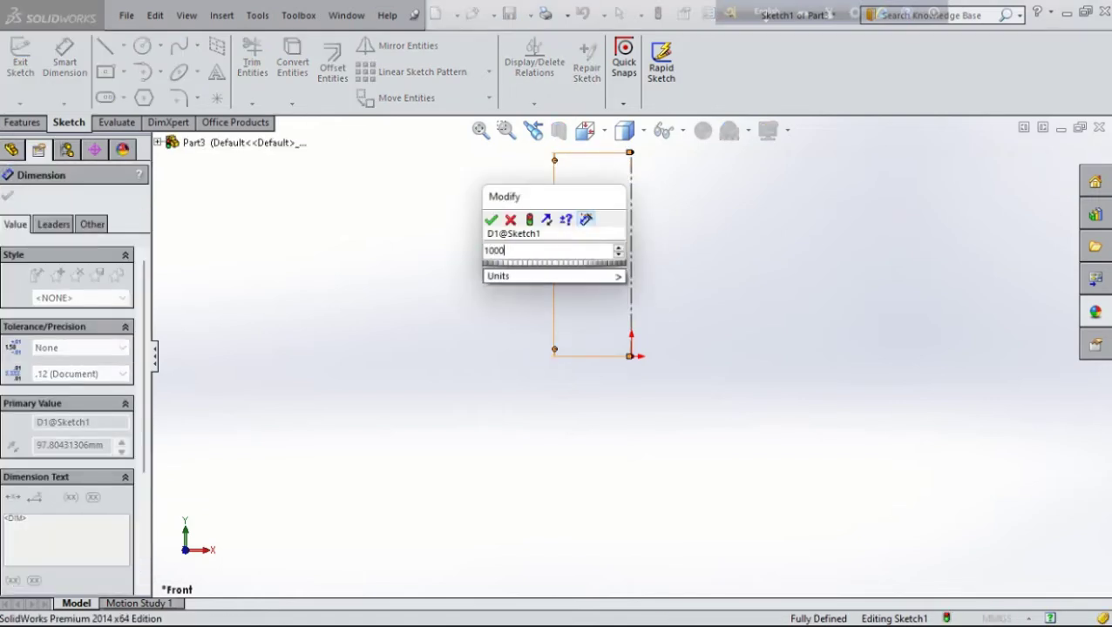
pyautogui.press('Return')
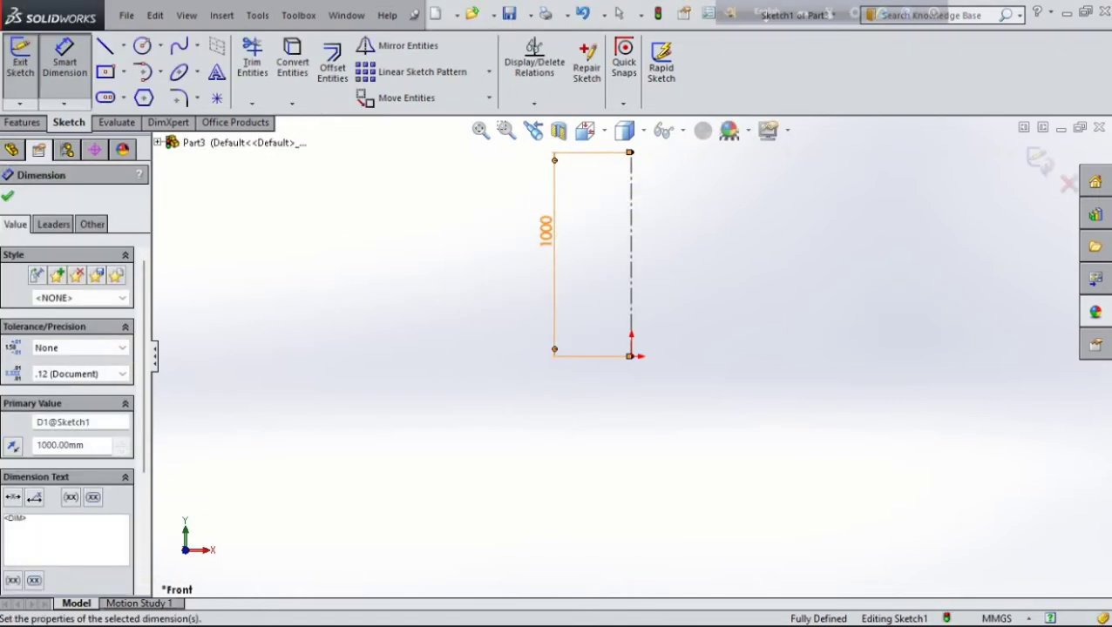
pyautogui.scroll(-2, 570, 332)
pyautogui.scroll(-2, 570, 332)
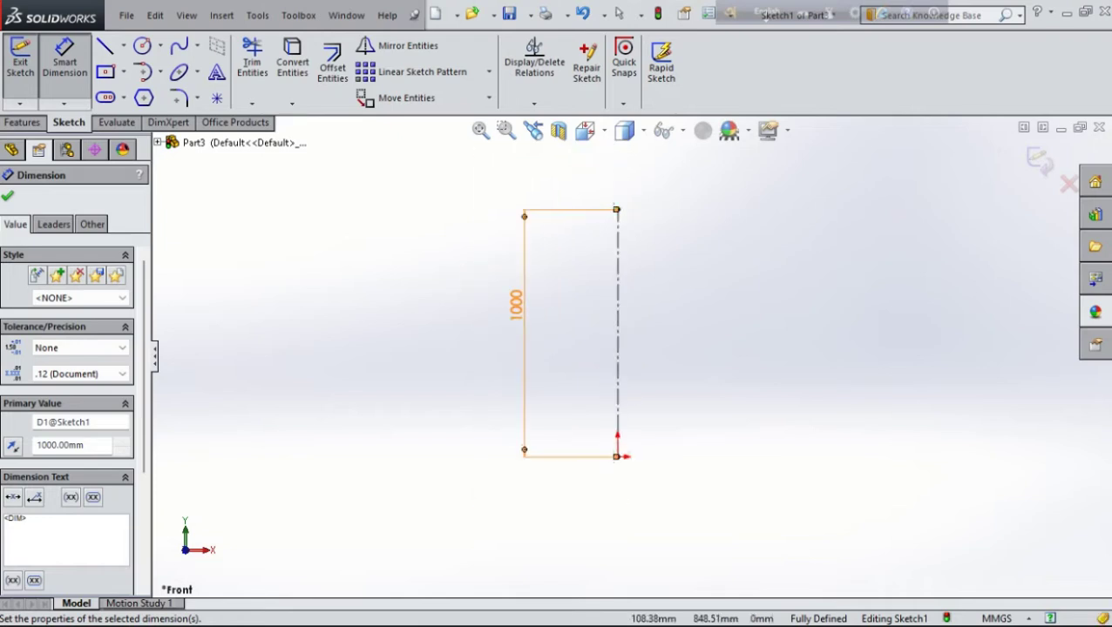
# Draw the horizontal rim line to the right from the centerline's top
pyautogui.click(104, 45)
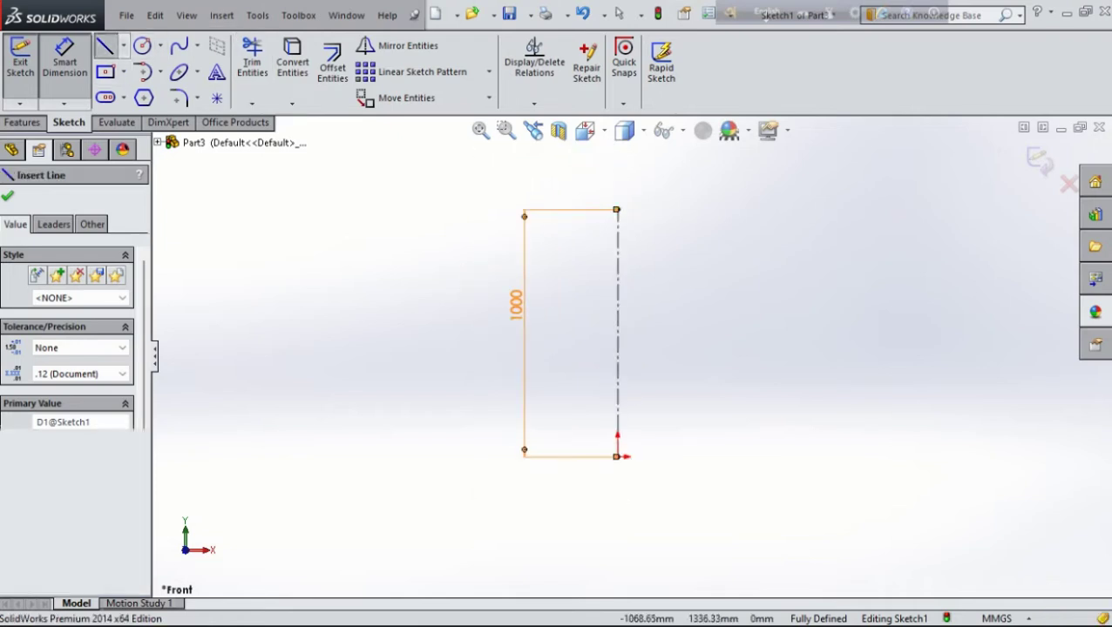
pyautogui.click(617, 210)
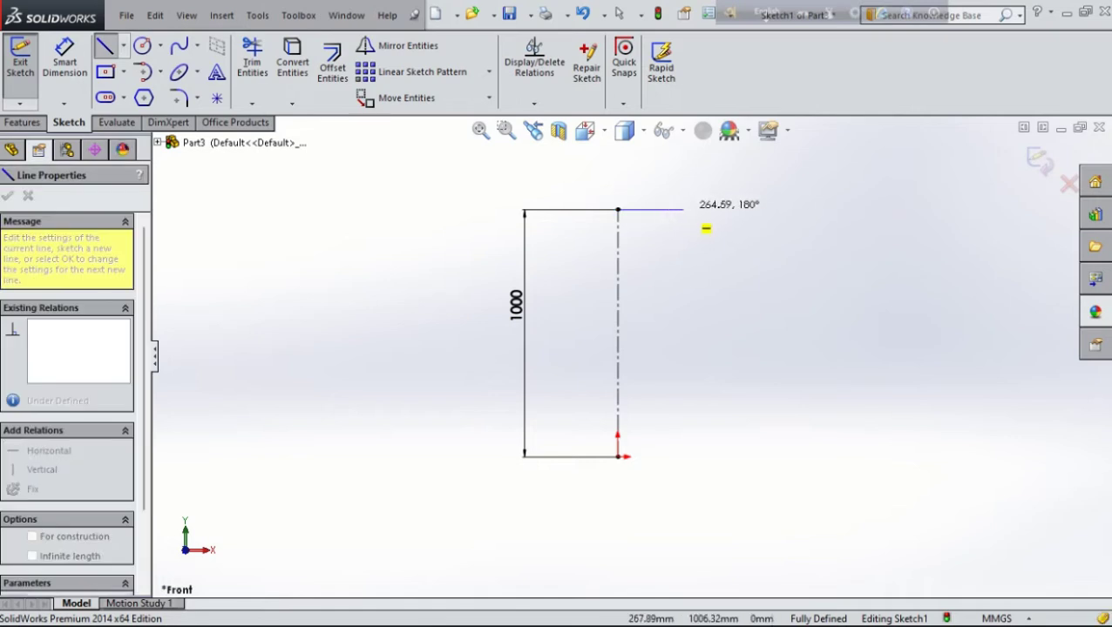
pyautogui.click(693, 210)
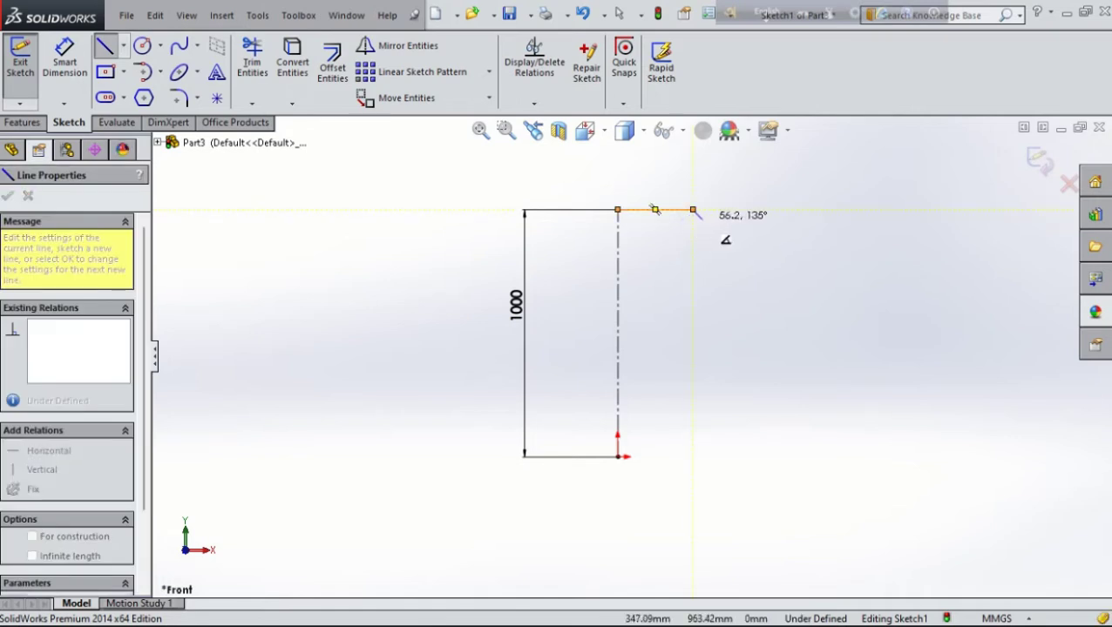
pyautogui.scroll(-2, 655, 210)
pyautogui.scroll(-3, 551, 245)
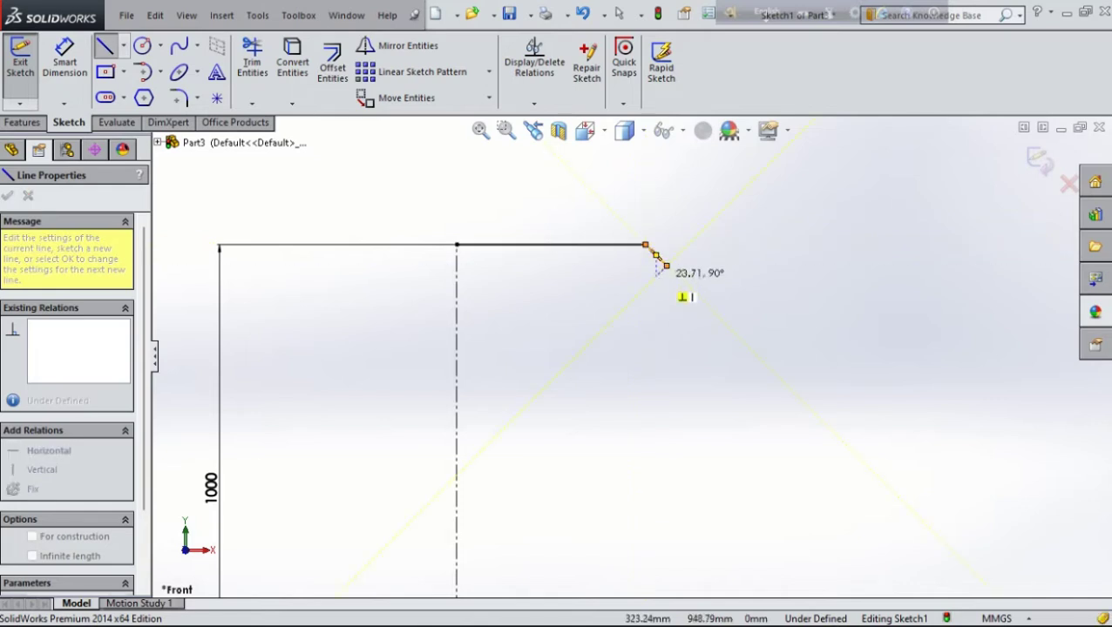
pyautogui.scroll(-2, 660, 261)
pyautogui.scroll(-2, 666, 277)
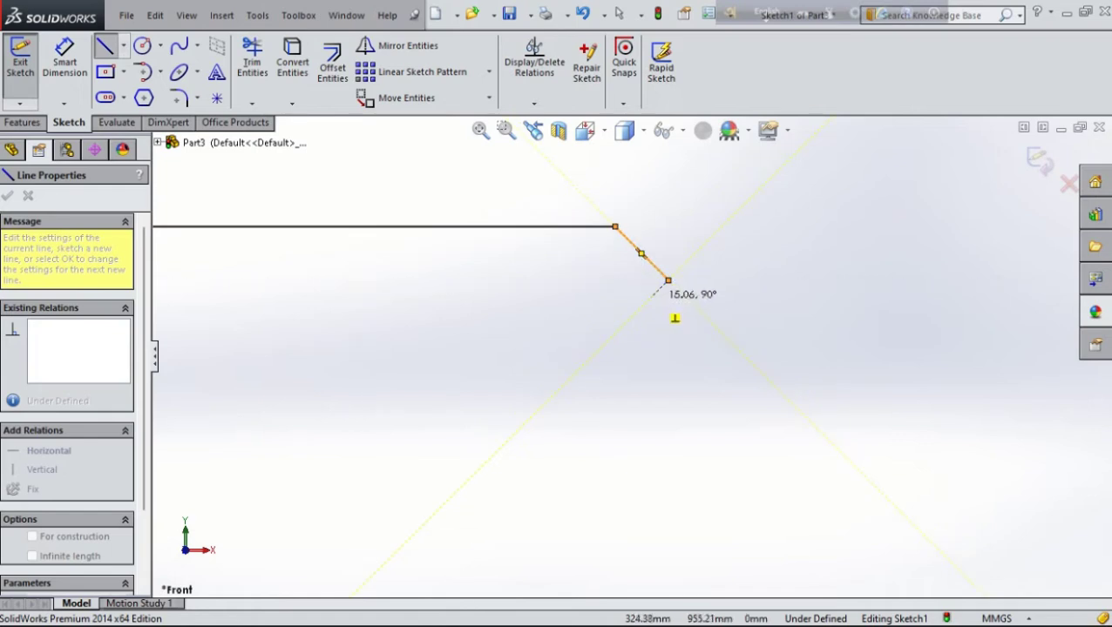
# Add two short angled segments forming the lip, the second angling back inward
pyautogui.click(667, 280)
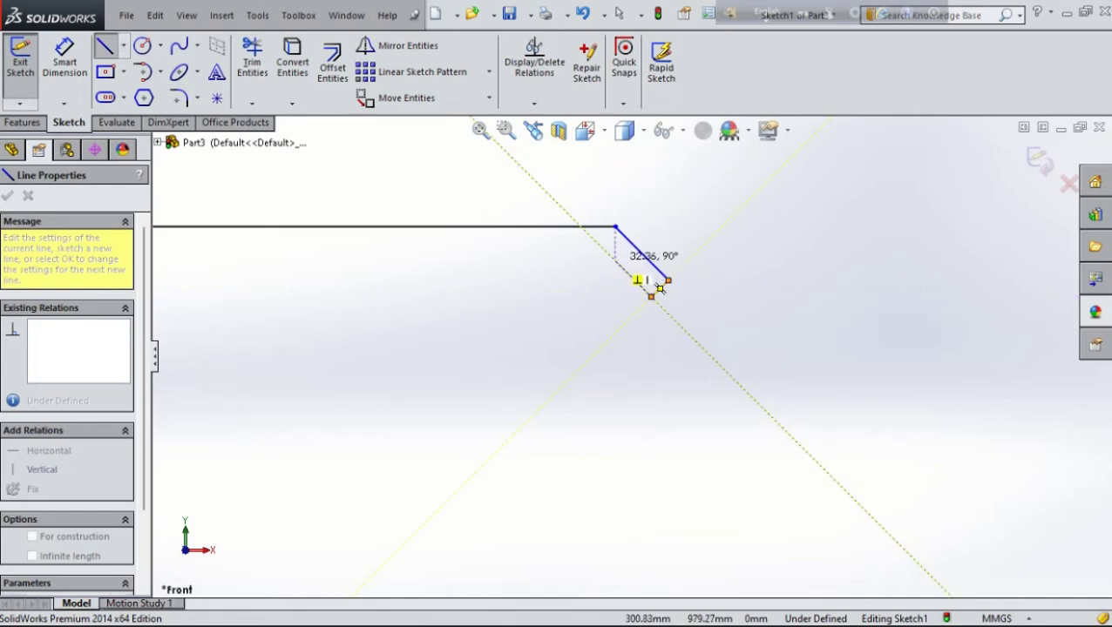
pyautogui.click(616, 261)
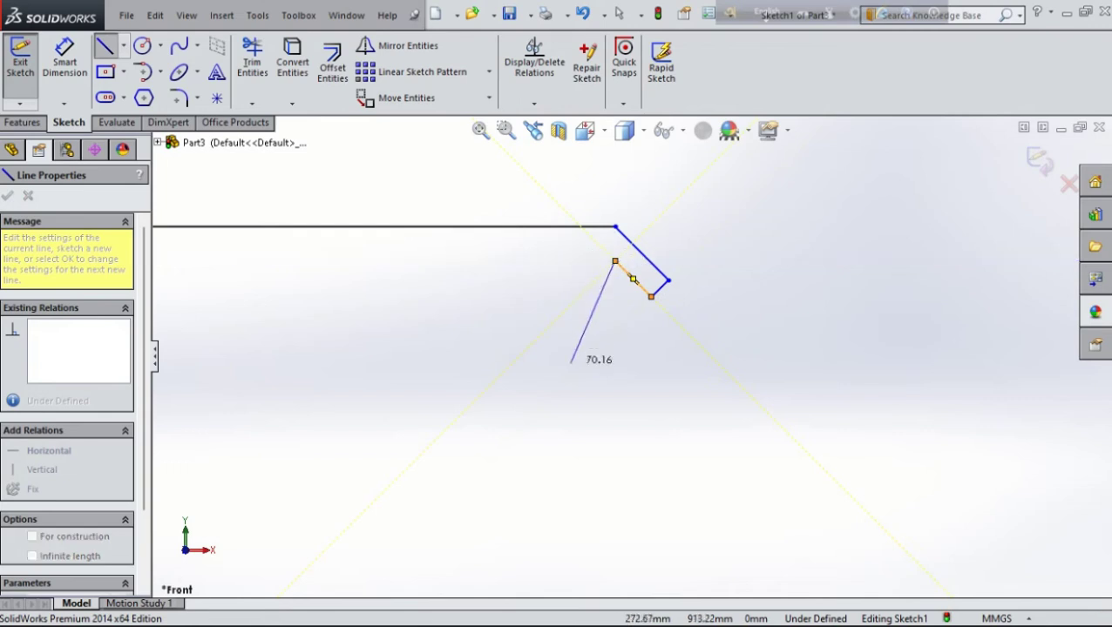
pyautogui.scroll(3, 509, 397)
pyautogui.scroll(2, 491, 417)
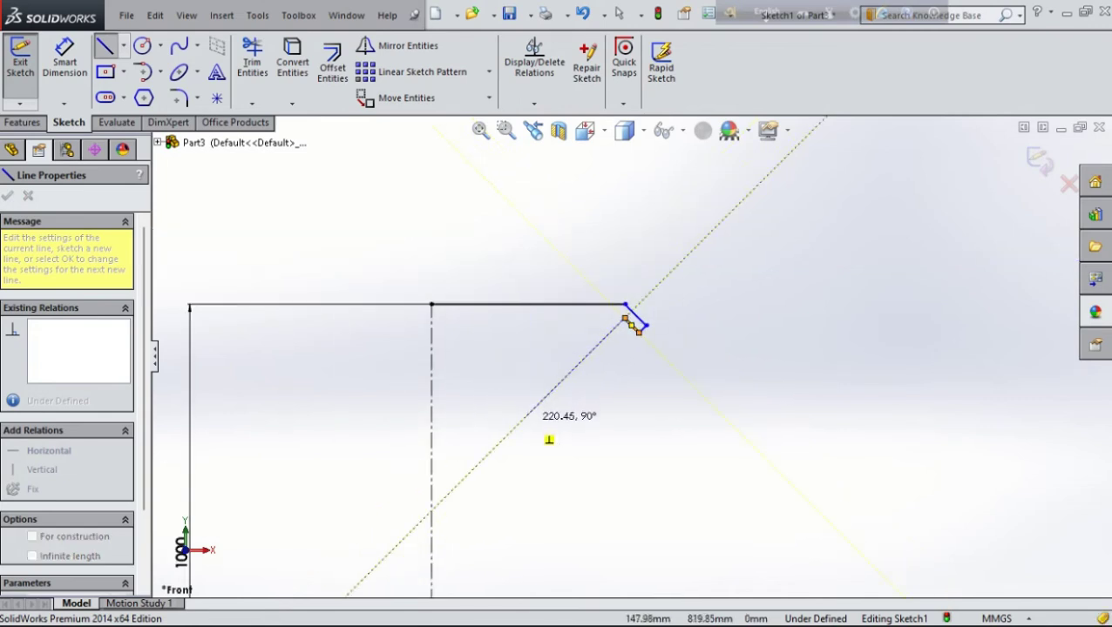
pyautogui.scroll(2, 529, 411)
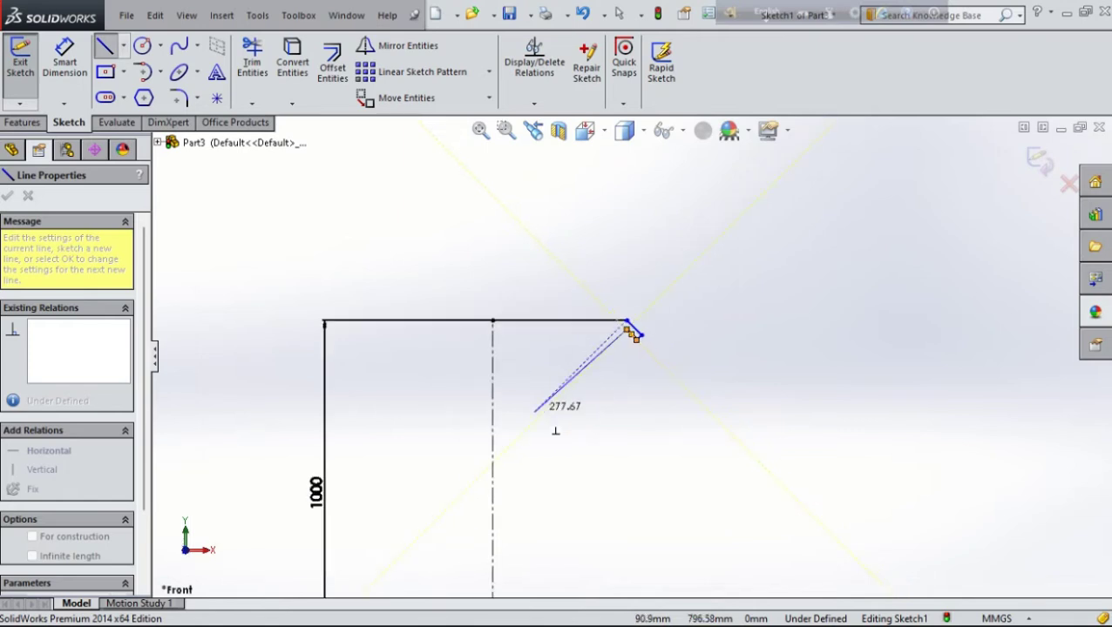
pyautogui.scroll(1, 549, 462)
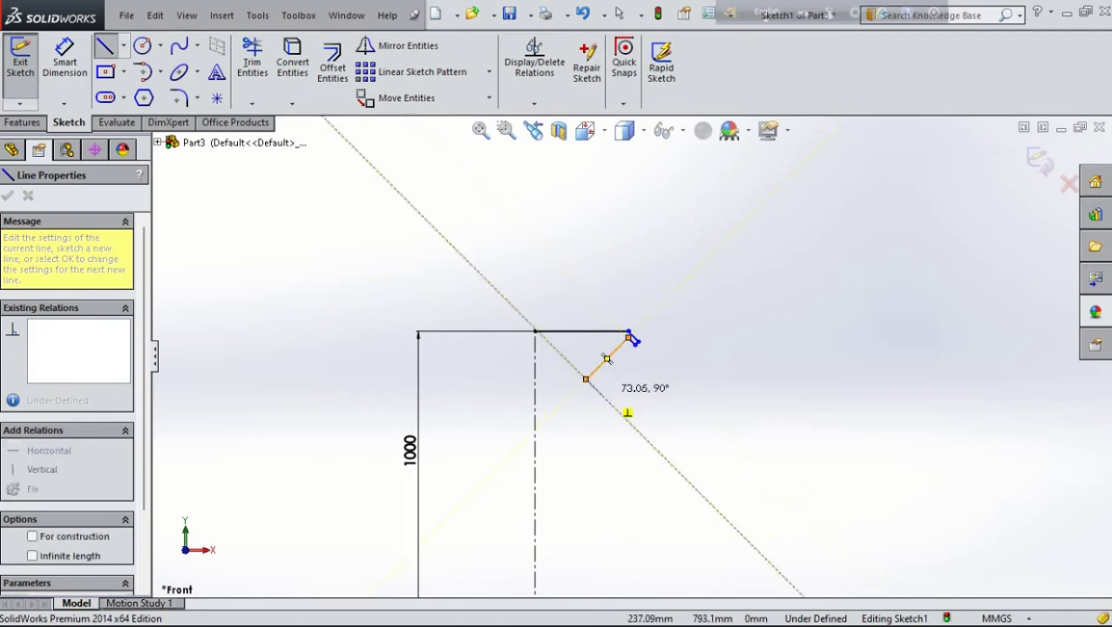
# Continue the profile through the neck, shoulder and widening body down to base level, then end the chain
pyautogui.click(586, 379)
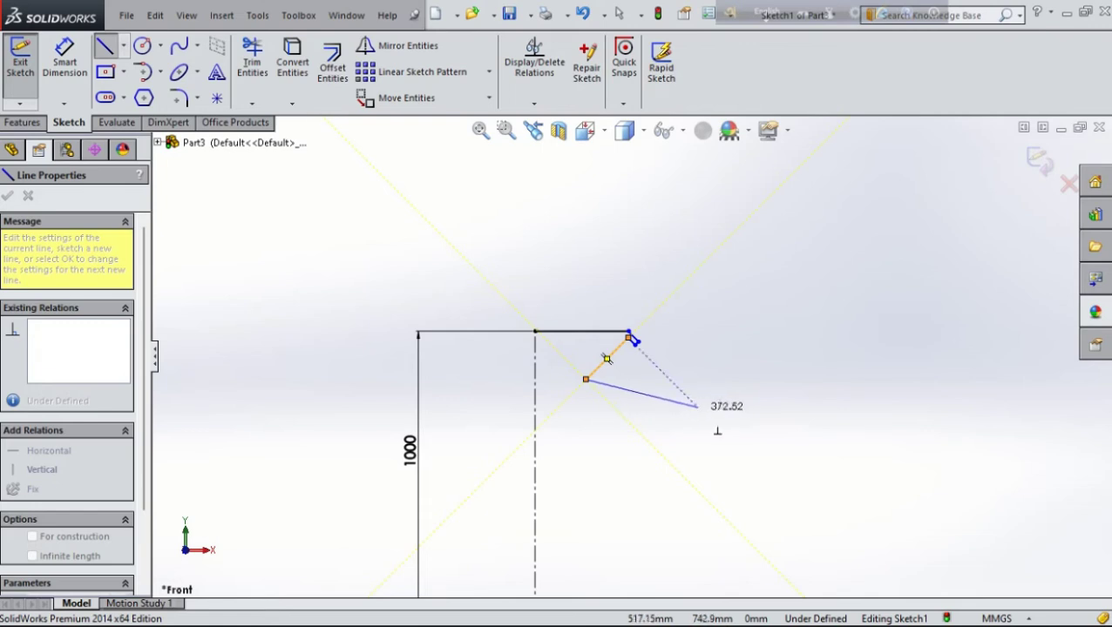
pyautogui.click(697, 406)
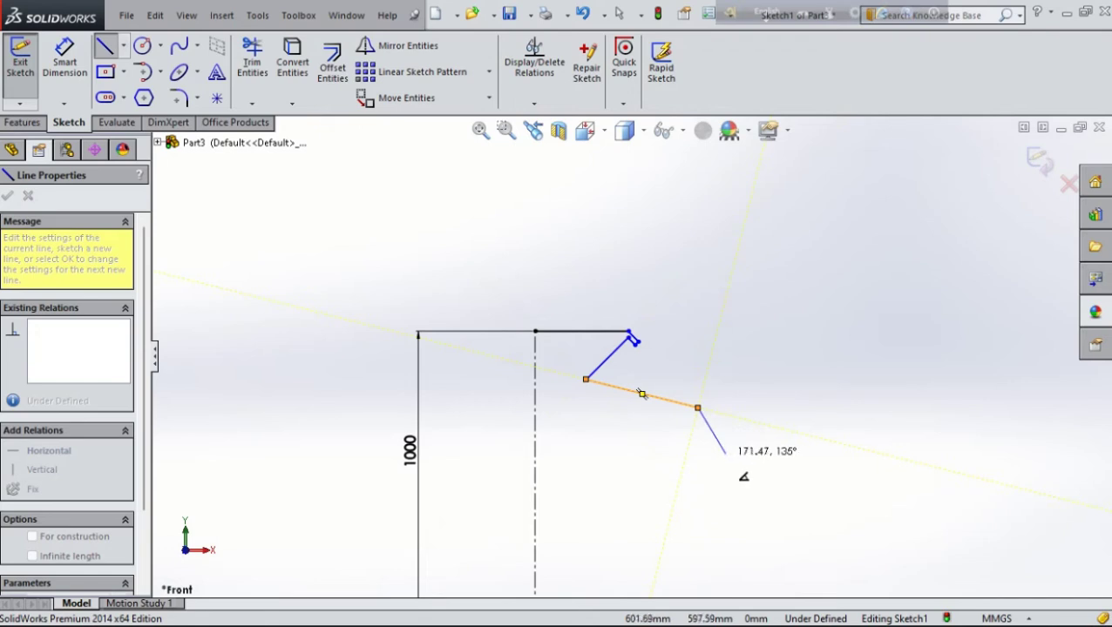
pyautogui.click(725, 453)
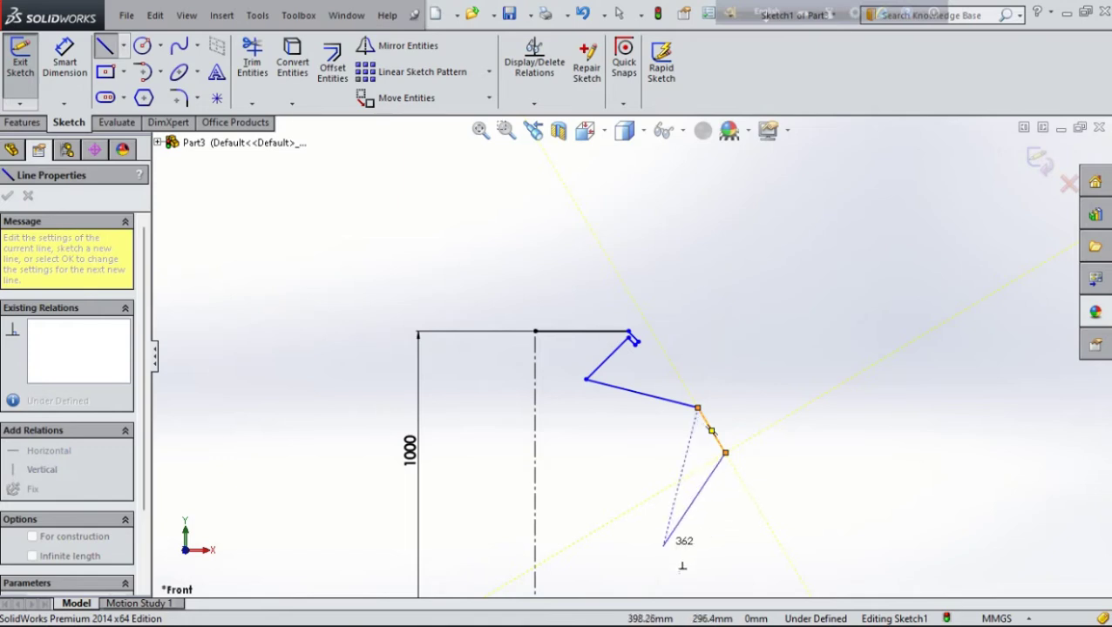
pyautogui.scroll(2, 670, 497)
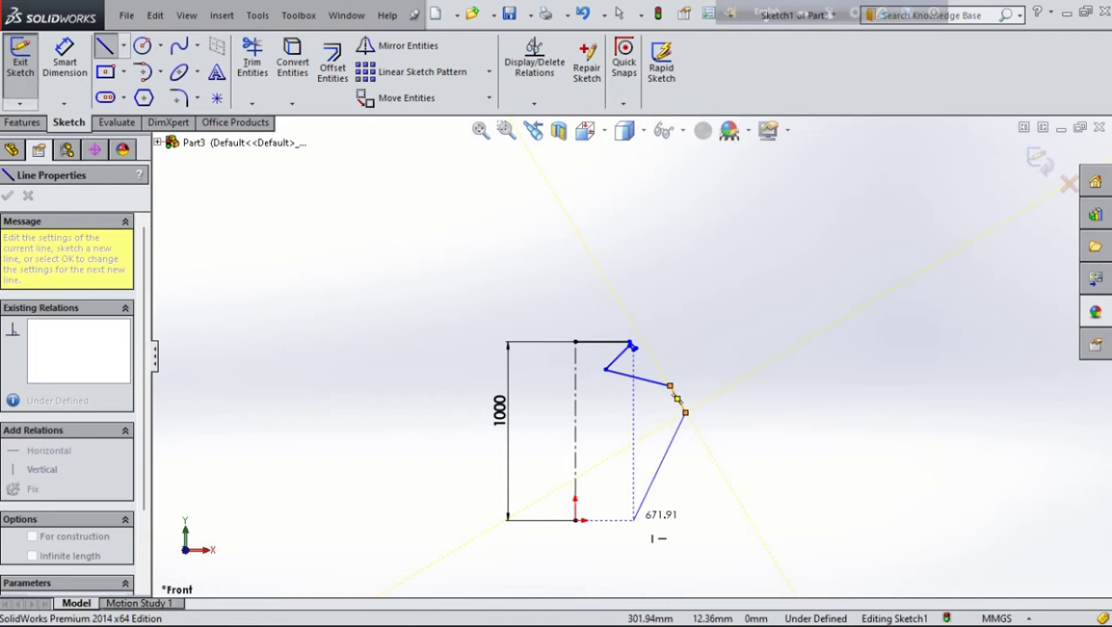
pyautogui.click(634, 520)
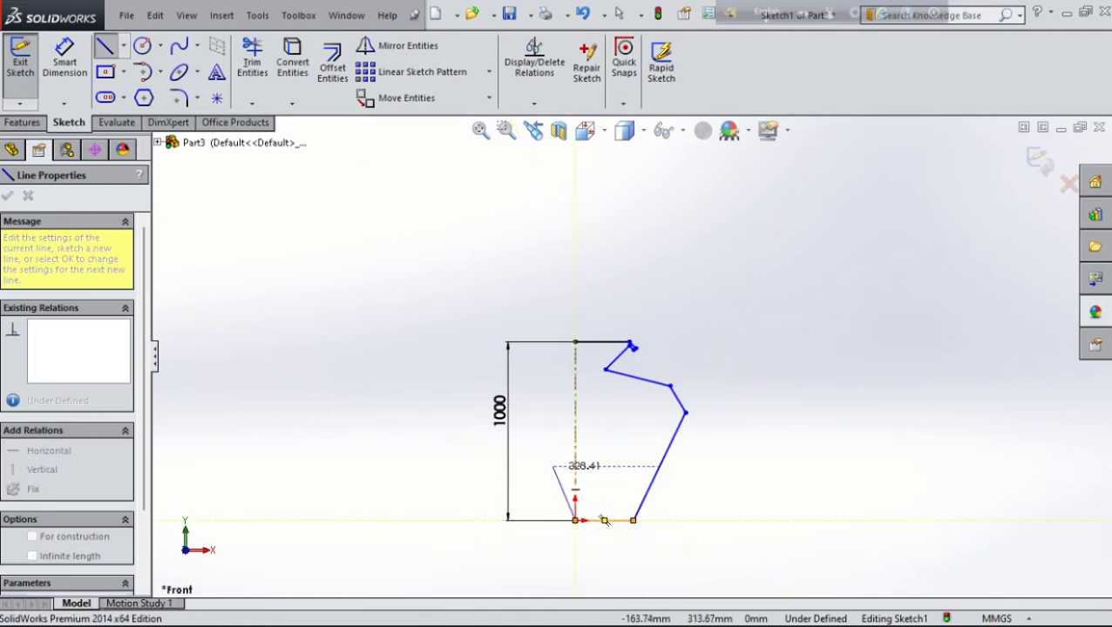
pyautogui.rightClick(540, 469)
pyautogui.click(577, 131)
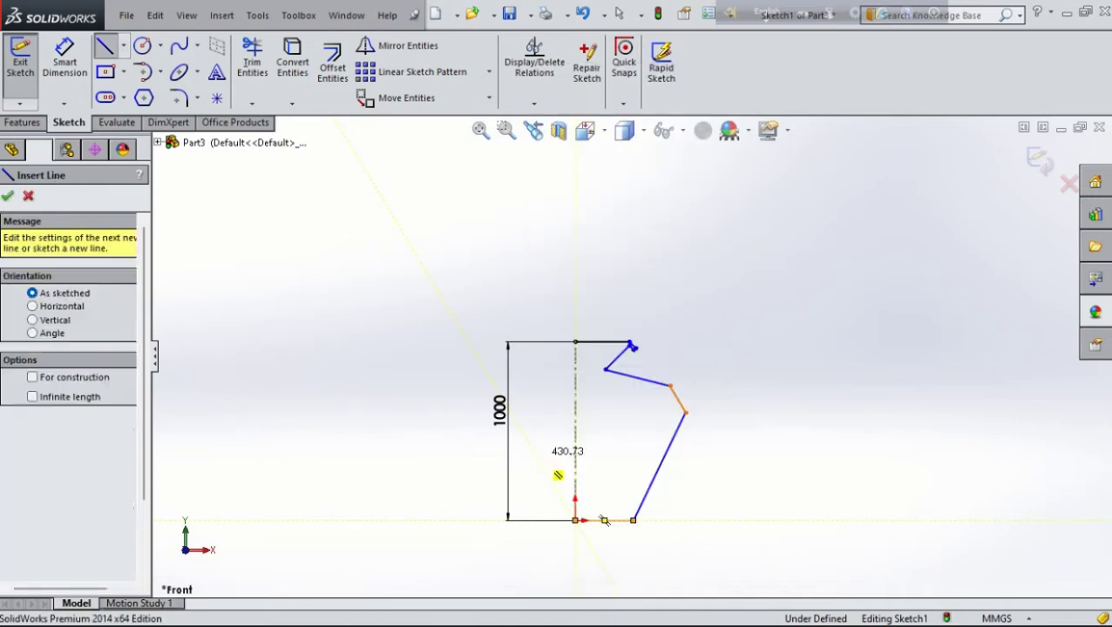
pyautogui.scroll(-5, 549, 157)
pyautogui.scroll(2, 630, 354)
pyautogui.scroll(2, 630, 354)
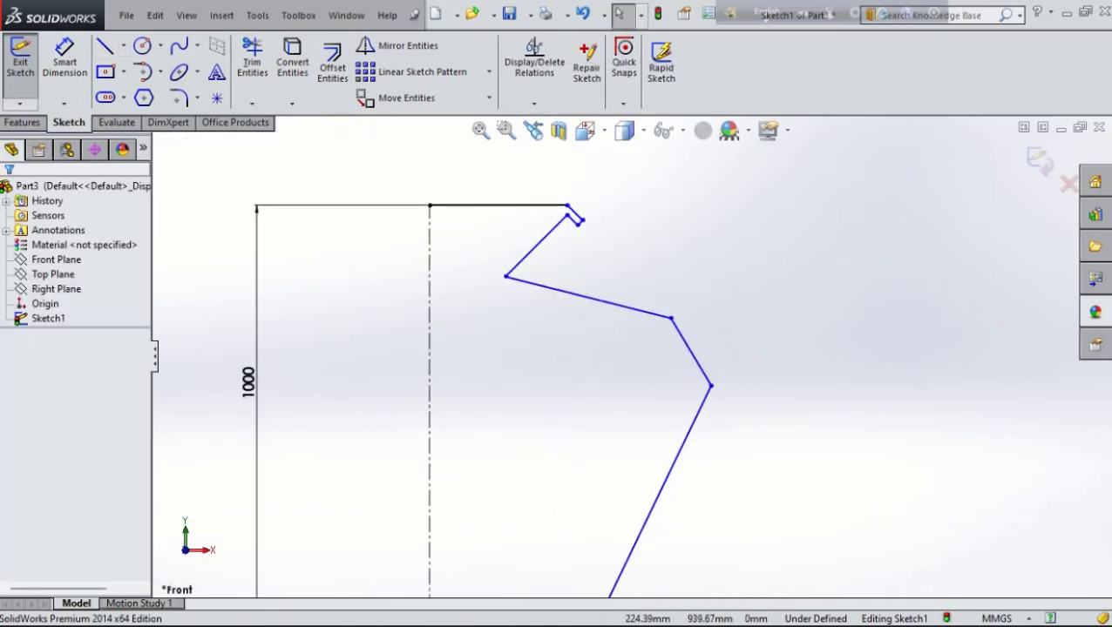
# Dimension the top rim line to 300 mm
pyautogui.click(65, 61)
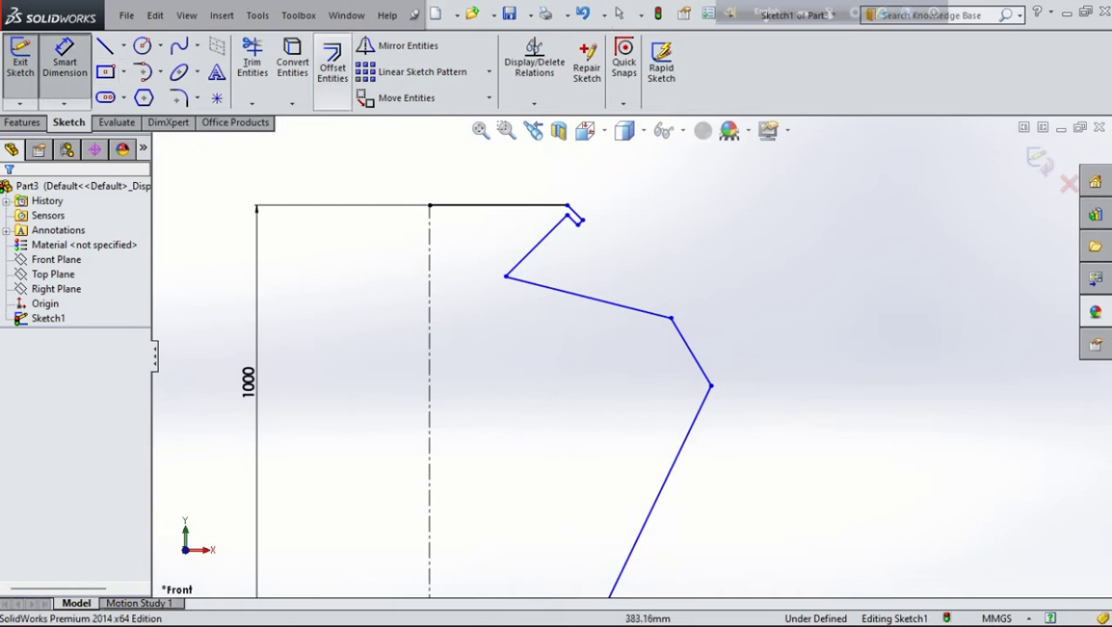
pyautogui.click(497, 206)
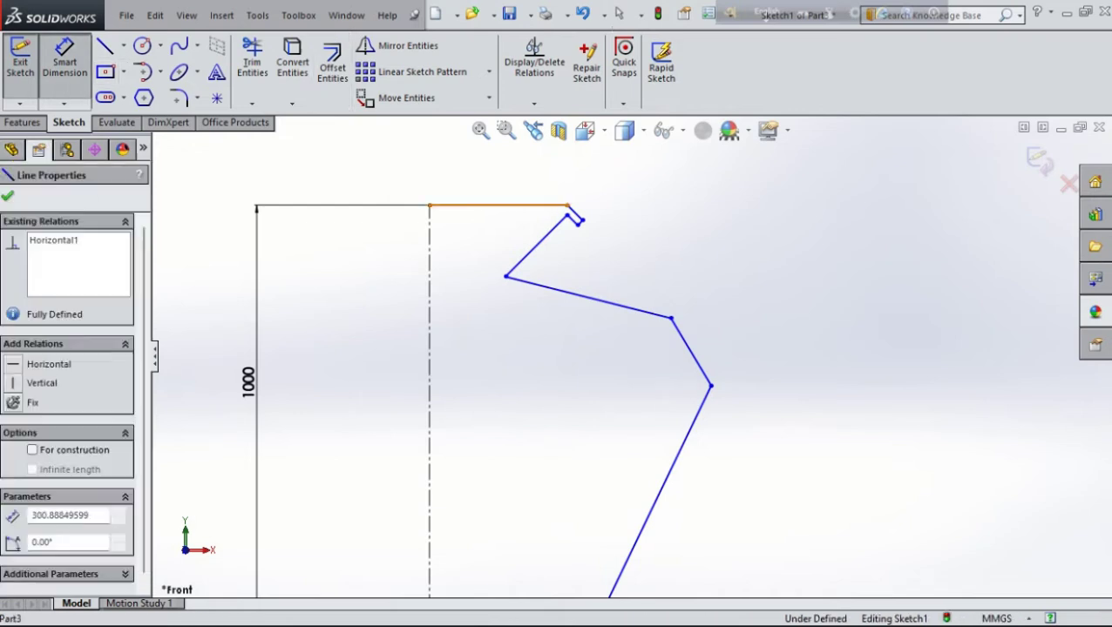
pyautogui.click(496, 171)
pyautogui.write('300')
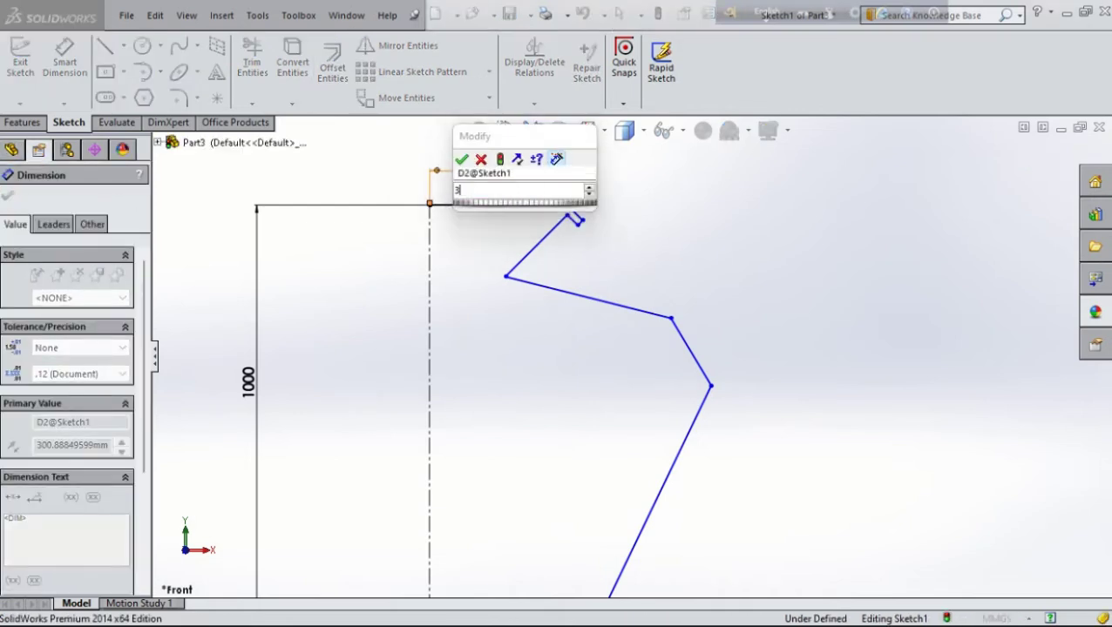
pyautogui.press('Return')
pyautogui.scroll(-3, 592, 185)
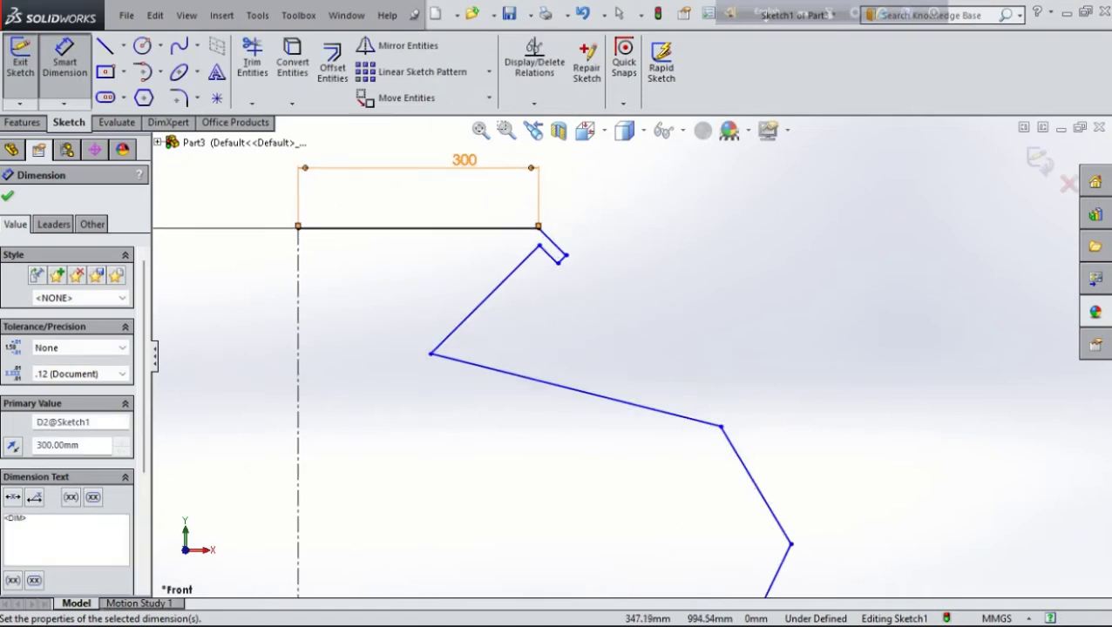
pyautogui.scroll(-2, 592, 185)
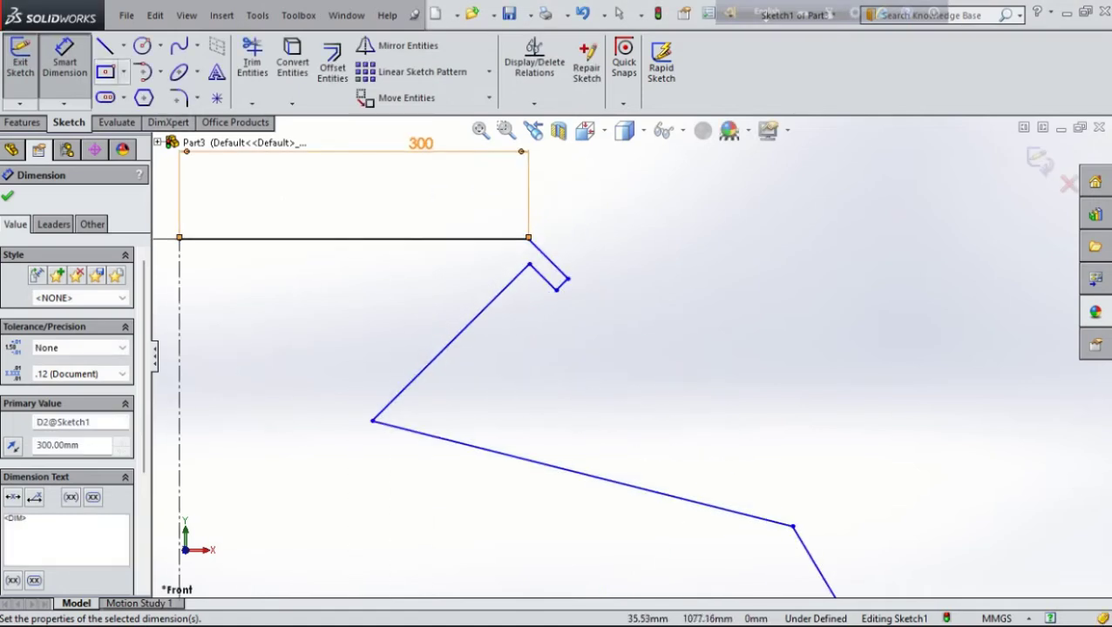
# Fix the lip at 45° to the top line and place a 90° angle between the inner lines
pyautogui.click(505, 237)
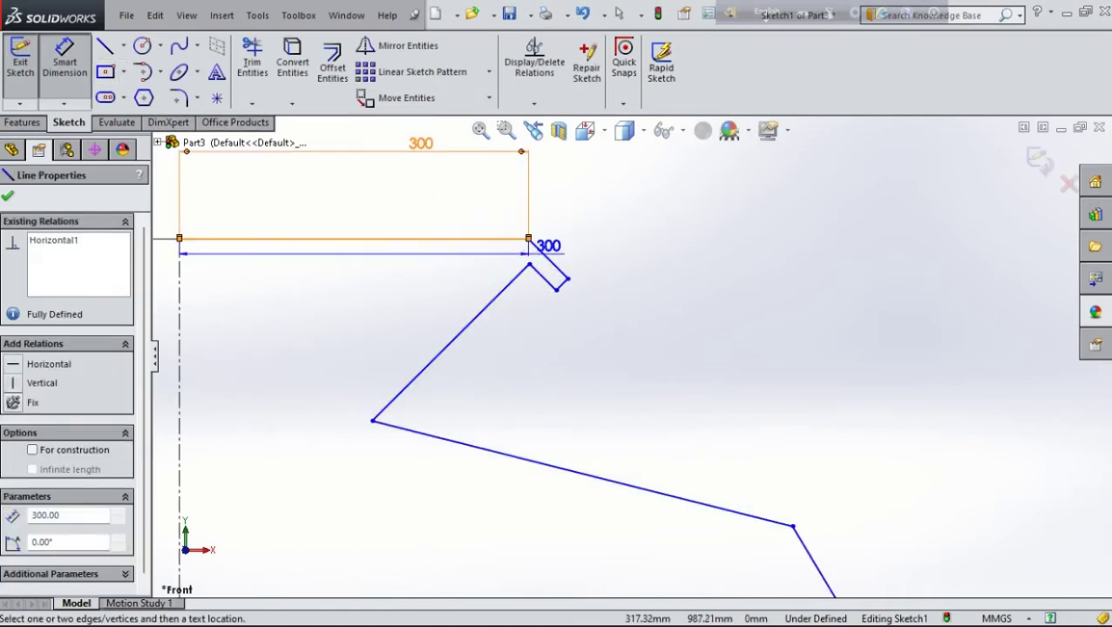
pyautogui.click(554, 265)
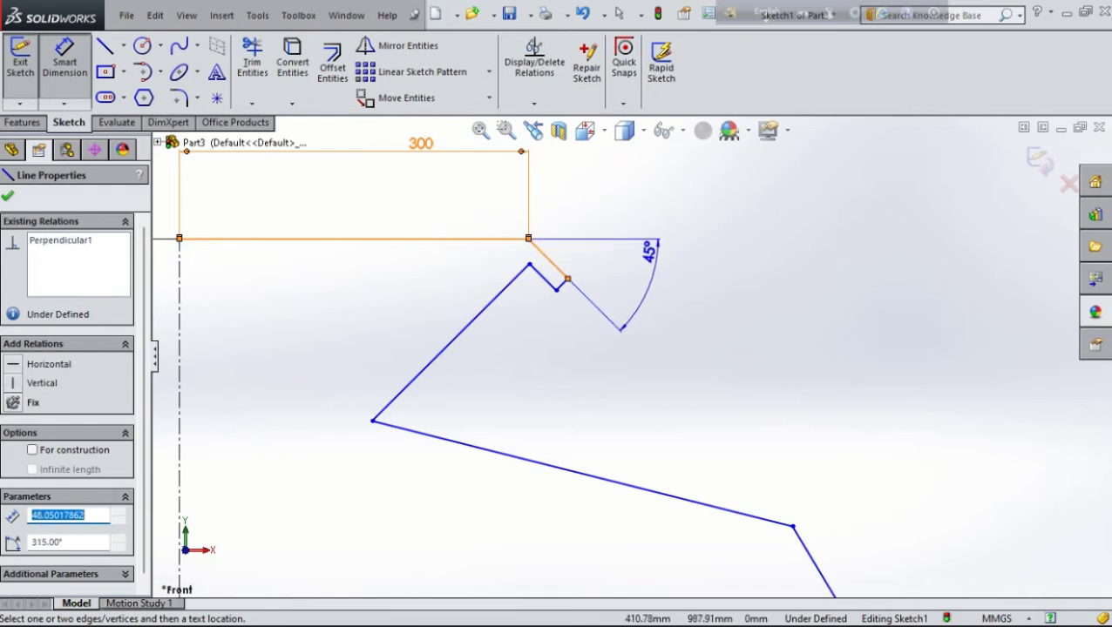
pyautogui.click(646, 257)
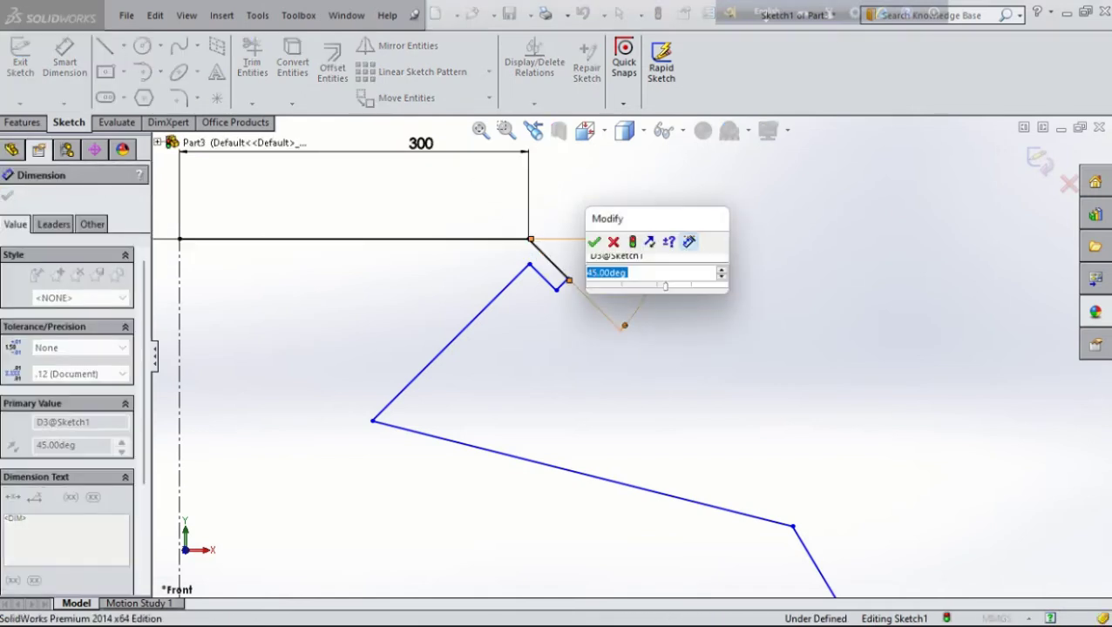
pyautogui.write('45')
pyautogui.press('Return')
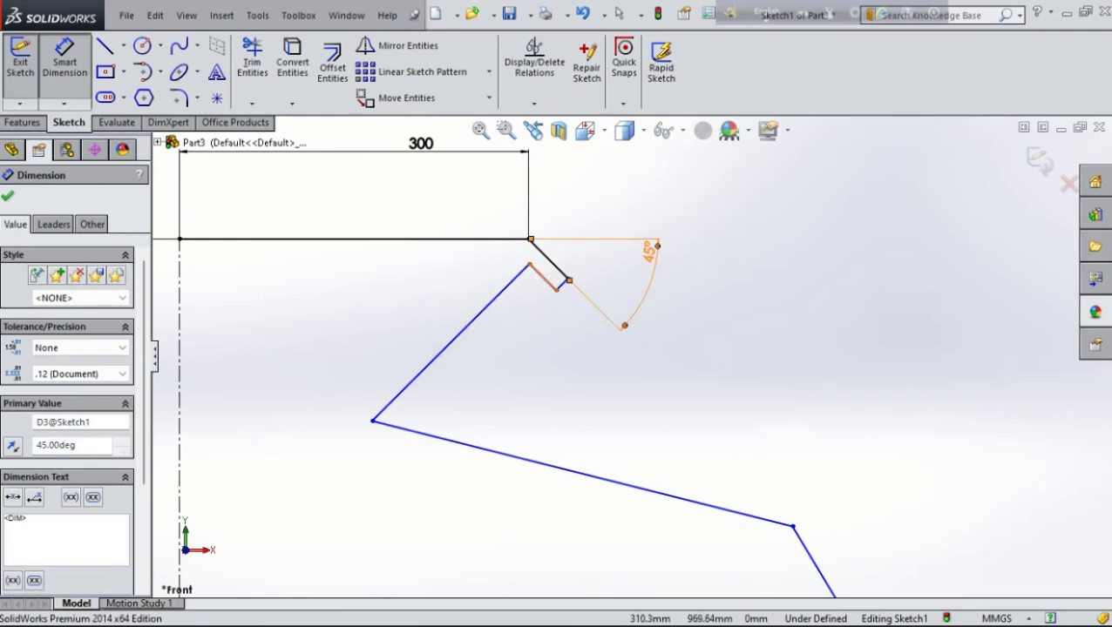
pyautogui.click(542, 276)
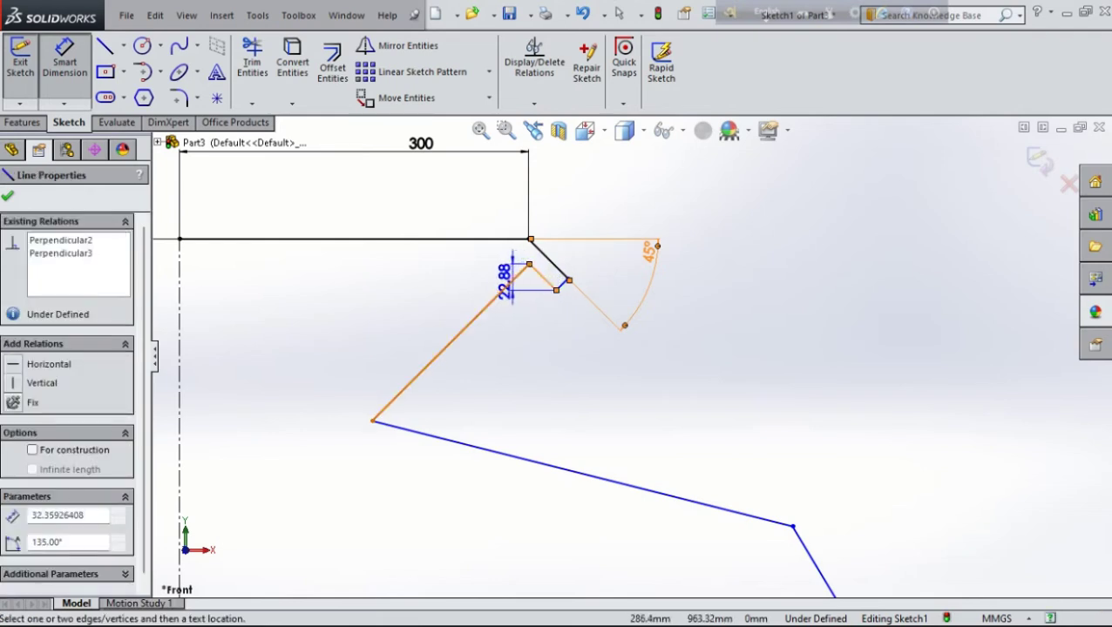
pyautogui.click(514, 278)
pyautogui.click(529, 316)
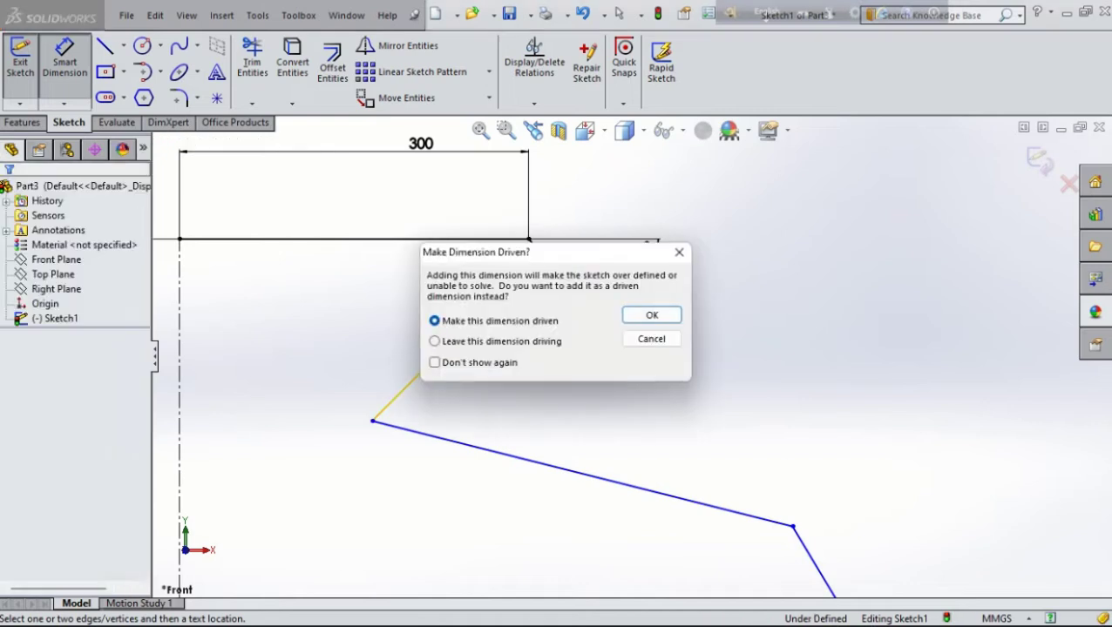
# Keep the 90° angle as driven and dimension the outer lip line to 50 mm
pyautogui.click(647, 315)
pyautogui.scroll(-3, 550, 308)
pyautogui.scroll(-2, 554, 311)
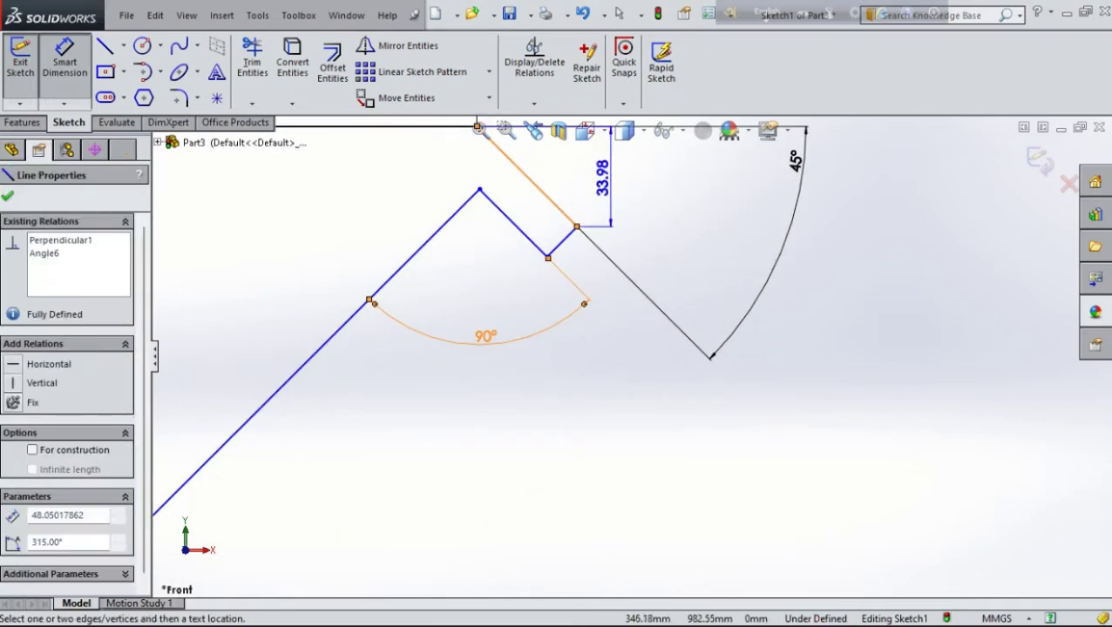
pyautogui.click(527, 177)
pyautogui.scroll(3, 630, 352)
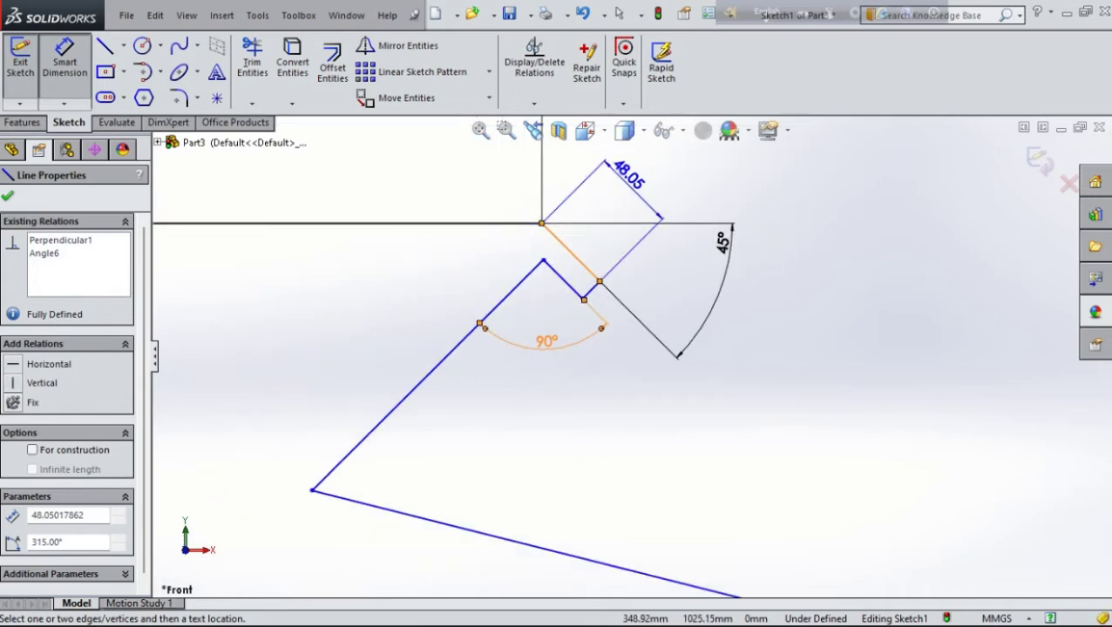
pyautogui.click(632, 180)
pyautogui.write('5')
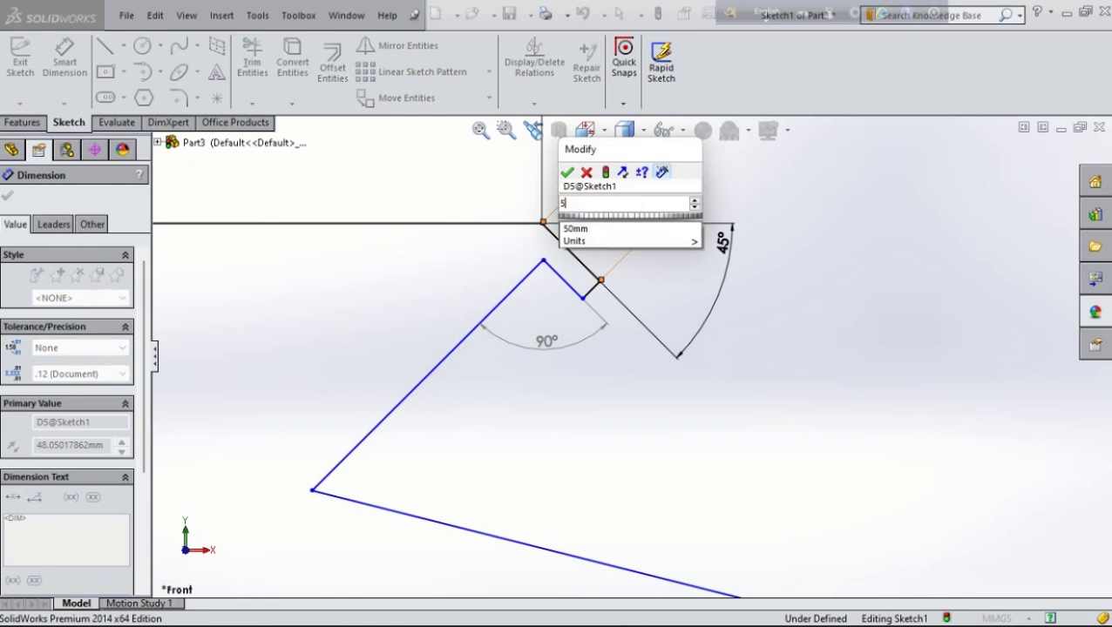
pyautogui.write('0')
pyautogui.press('Return')
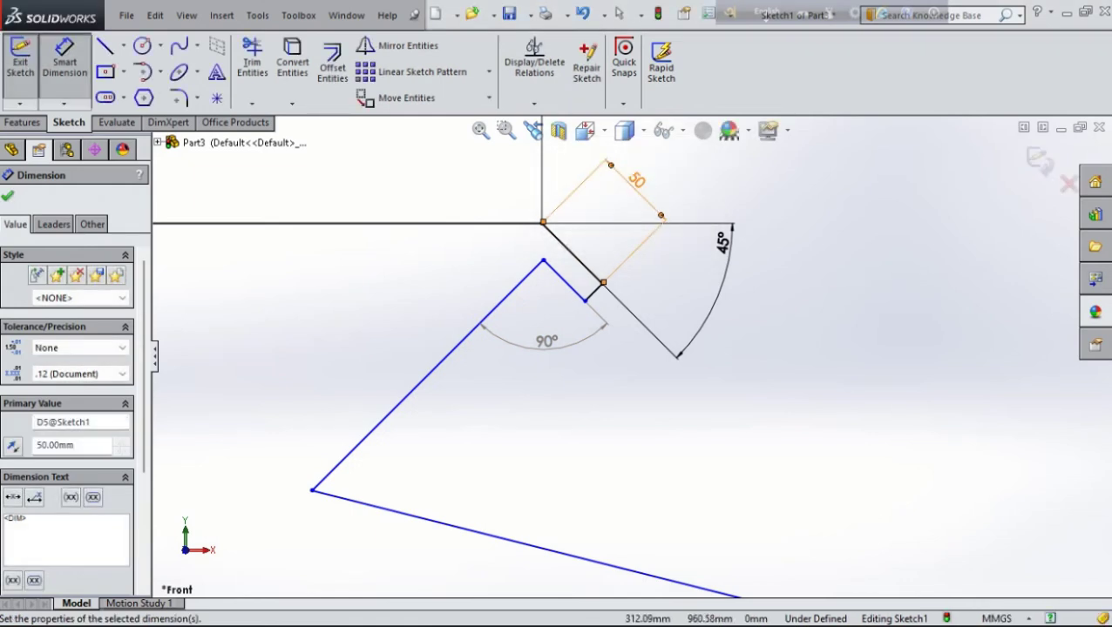
# Dimension the inner lip line to 35 mm and the short line beside it to 15 mm
pyautogui.click(565, 280)
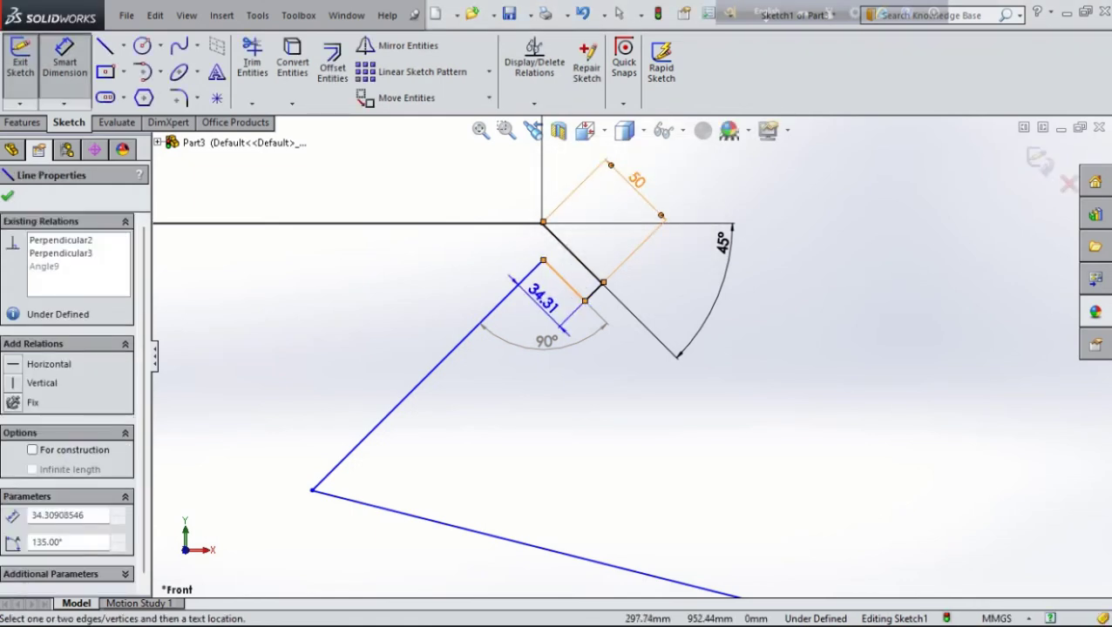
pyautogui.click(529, 303)
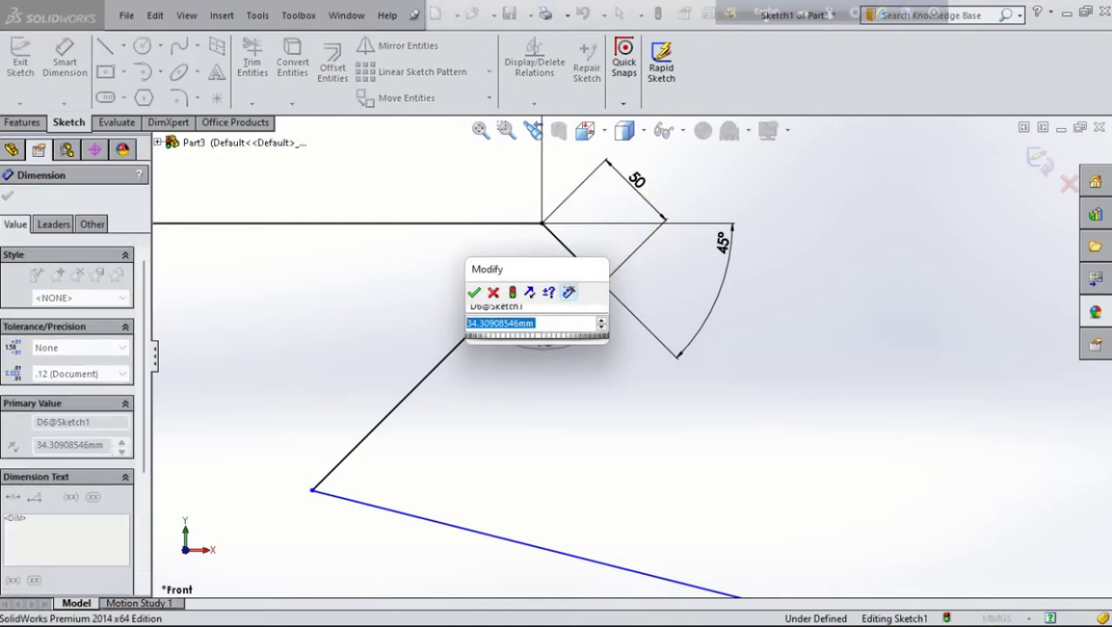
pyautogui.write('35')
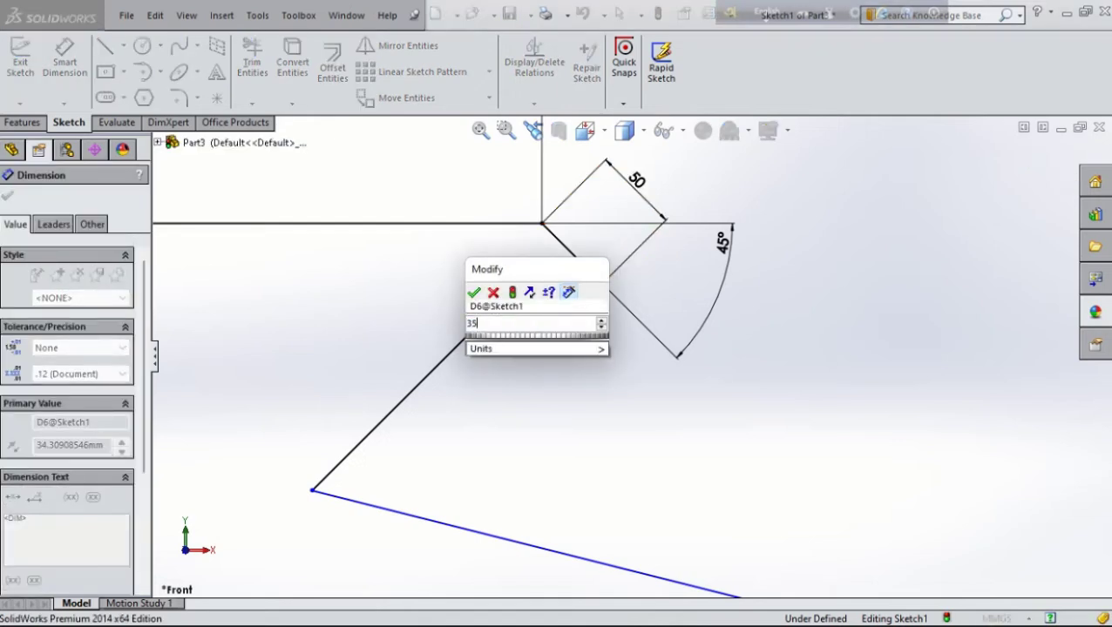
pyautogui.press('Return')
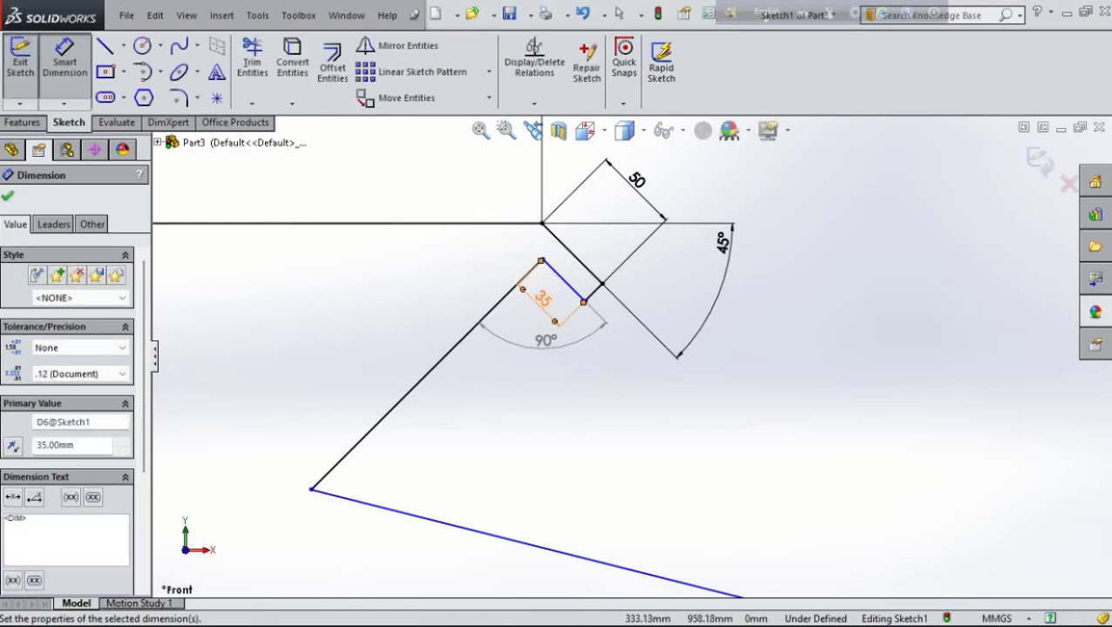
pyautogui.click(593, 294)
pyautogui.click(638, 324)
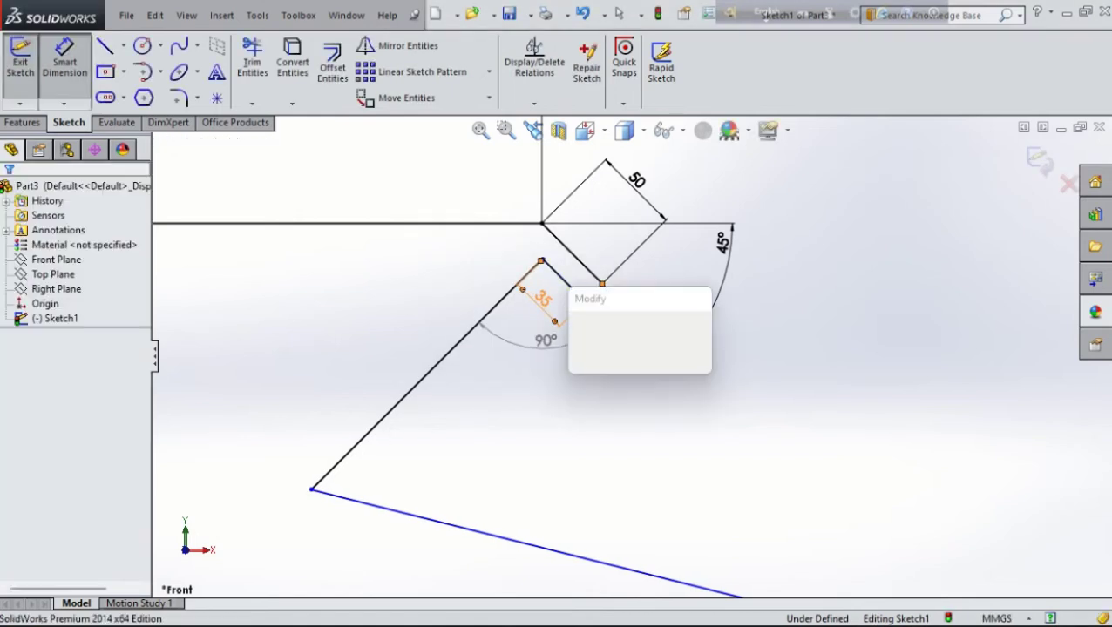
pyautogui.write('15')
pyautogui.press('Return')
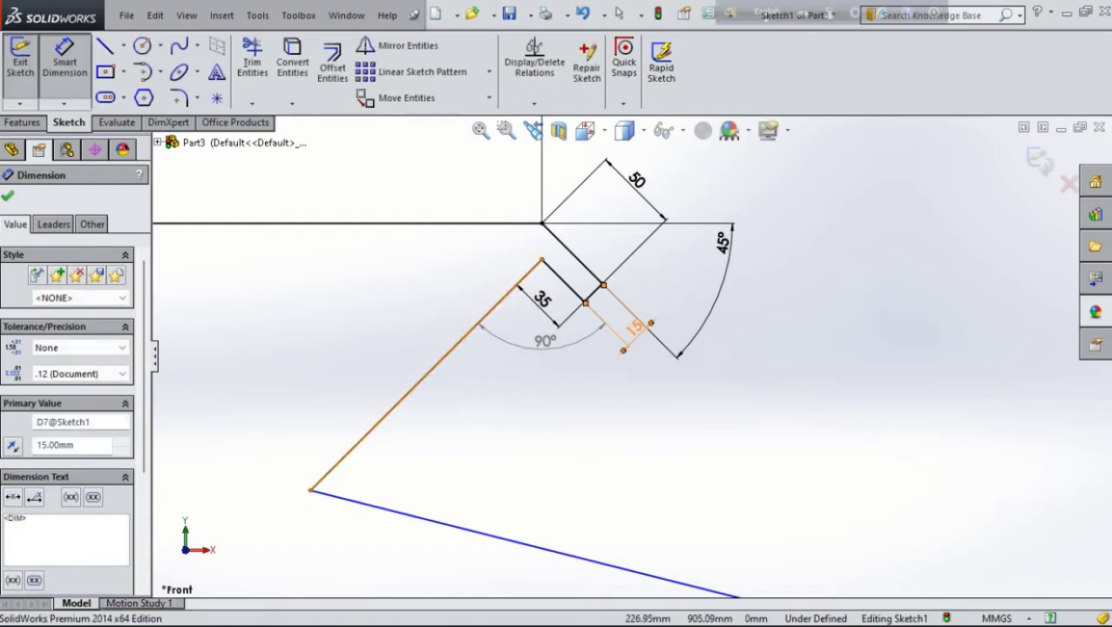
# Dimension the long diagonal to 195 mm and select the lower sloping line
pyautogui.click(411, 390)
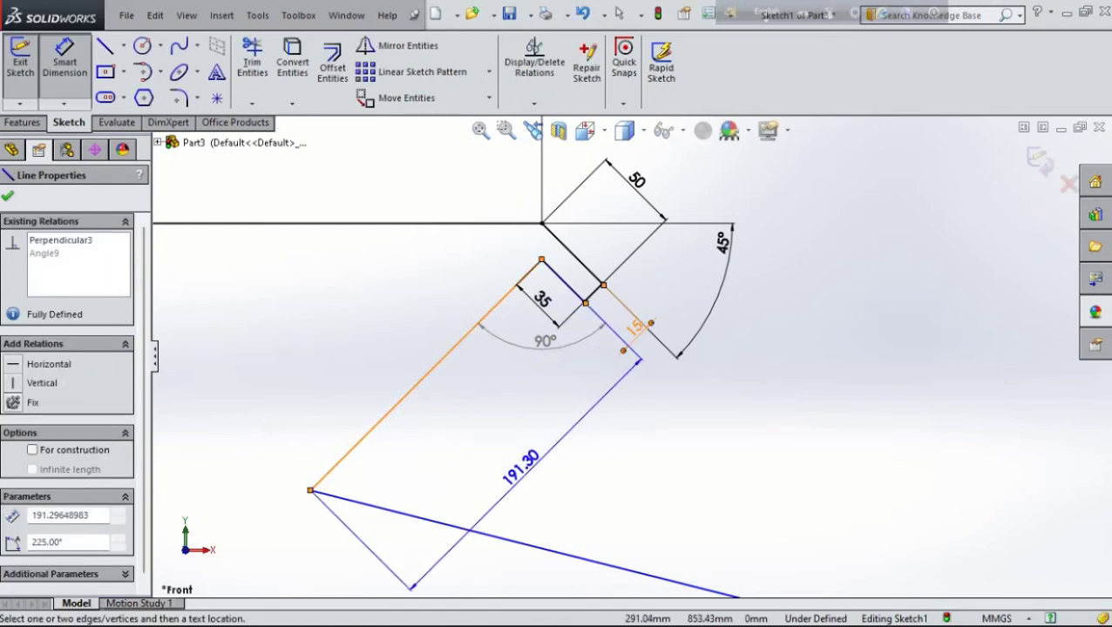
pyautogui.click(524, 473)
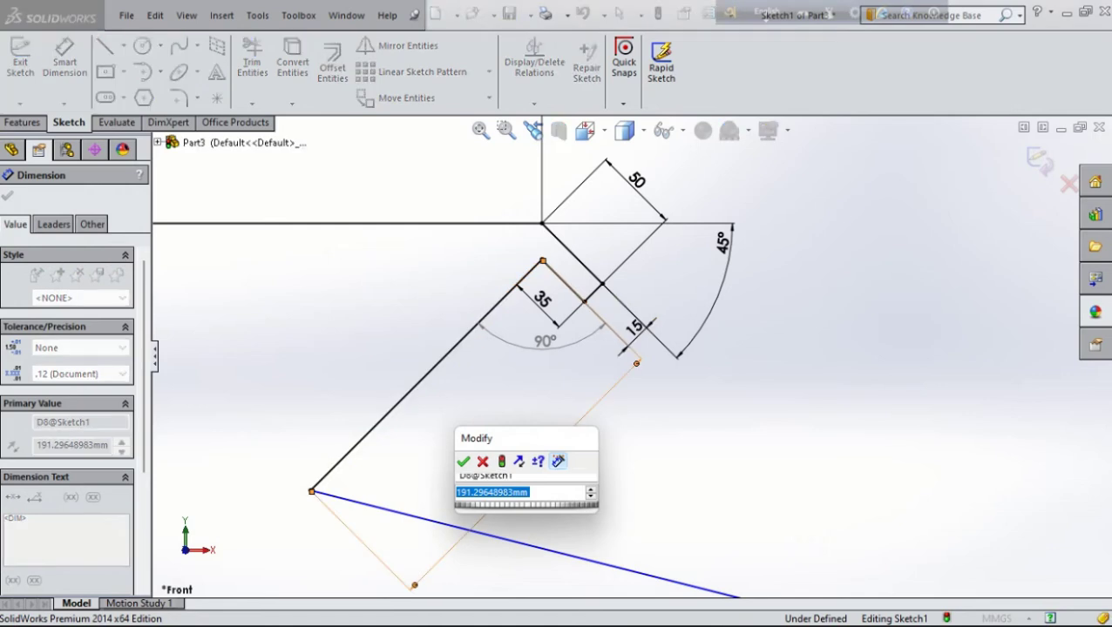
pyautogui.write('1')
pyautogui.write('95')
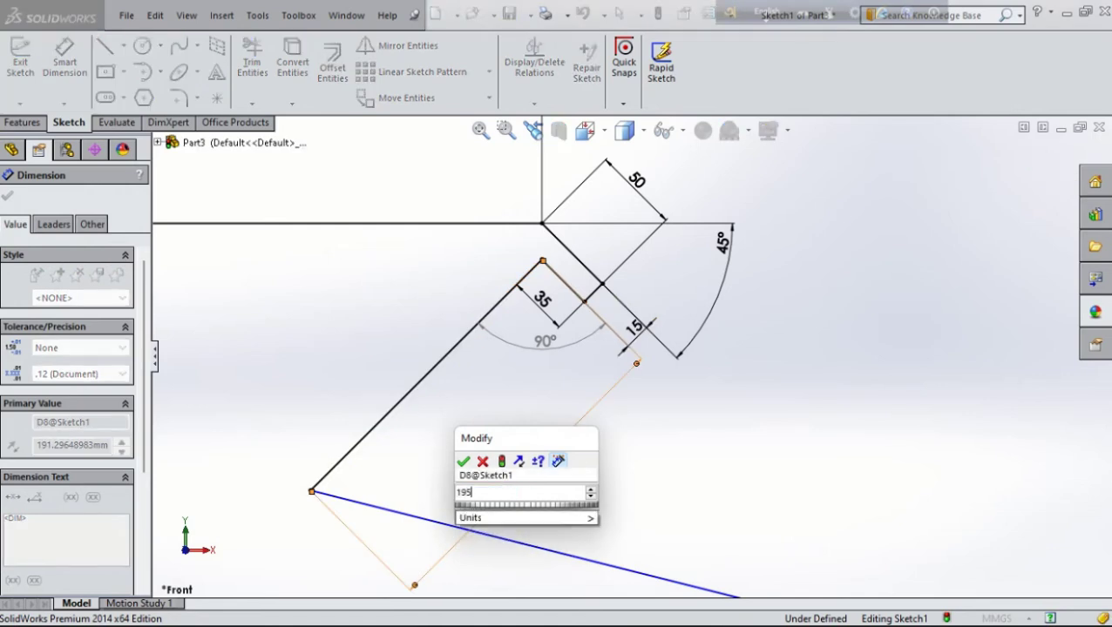
pyautogui.press('Return')
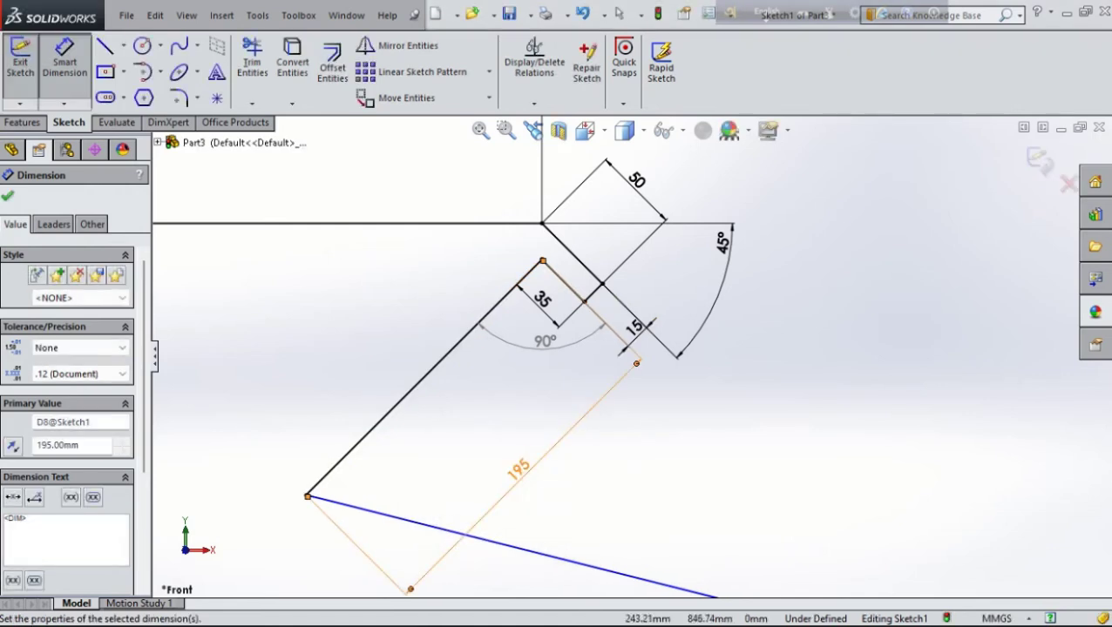
pyautogui.click(523, 550)
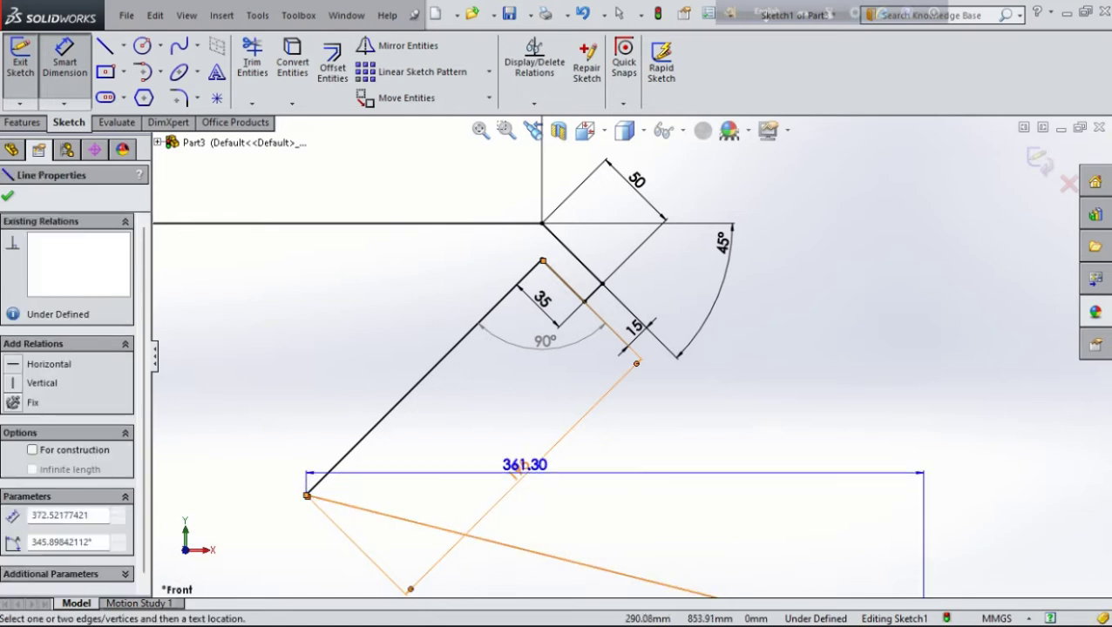
# Dimension the lower sloping line to 380 mm
pyautogui.scroll(3, 631, 358)
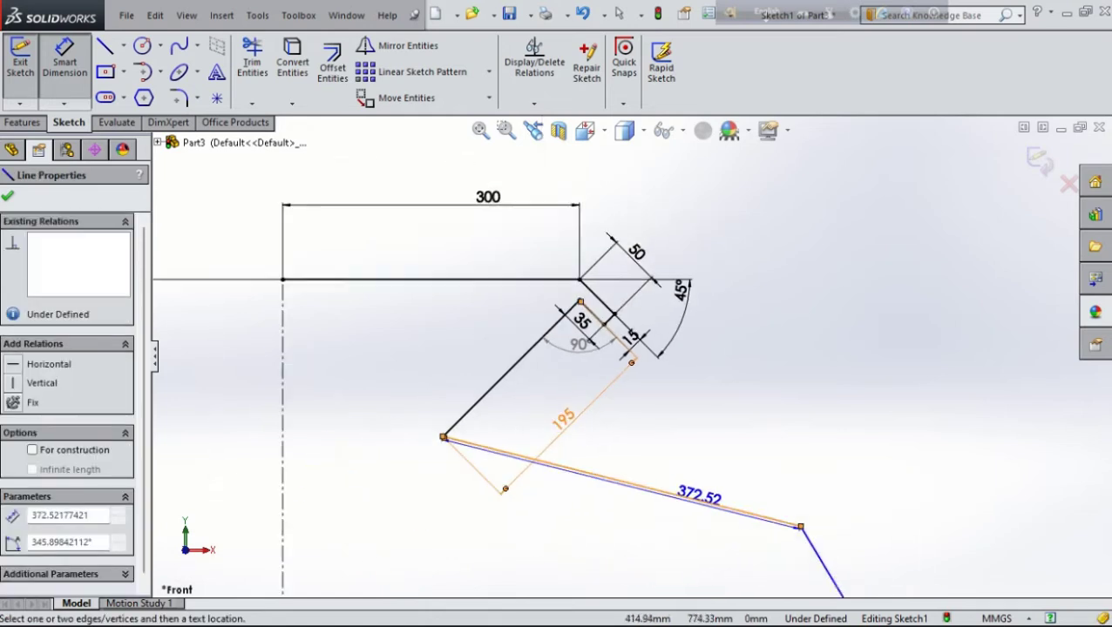
pyautogui.click(666, 440)
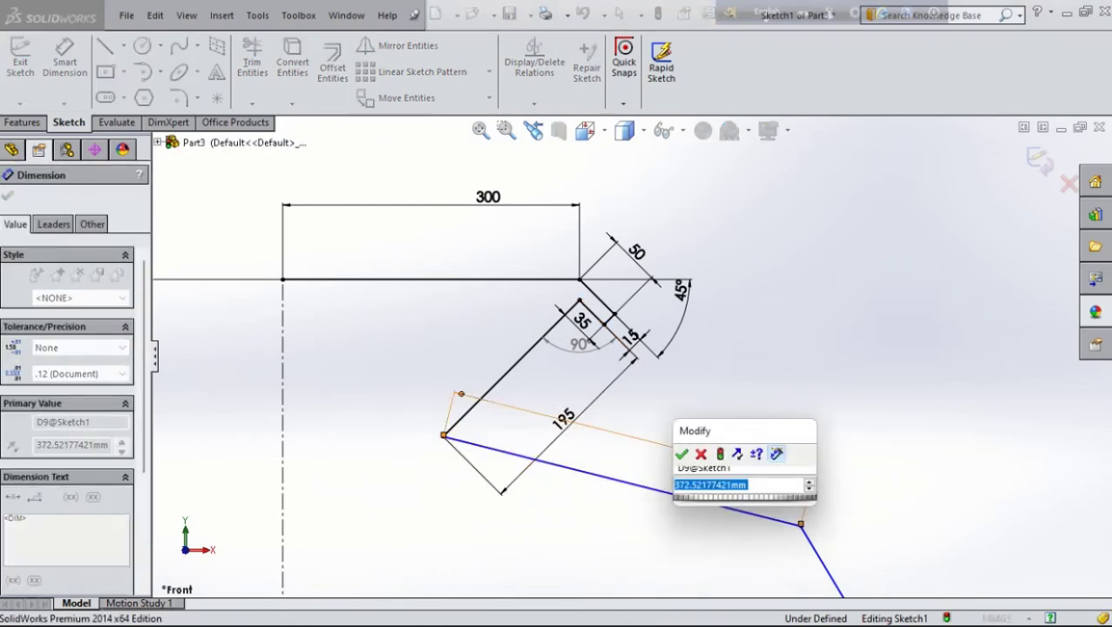
pyautogui.write('3')
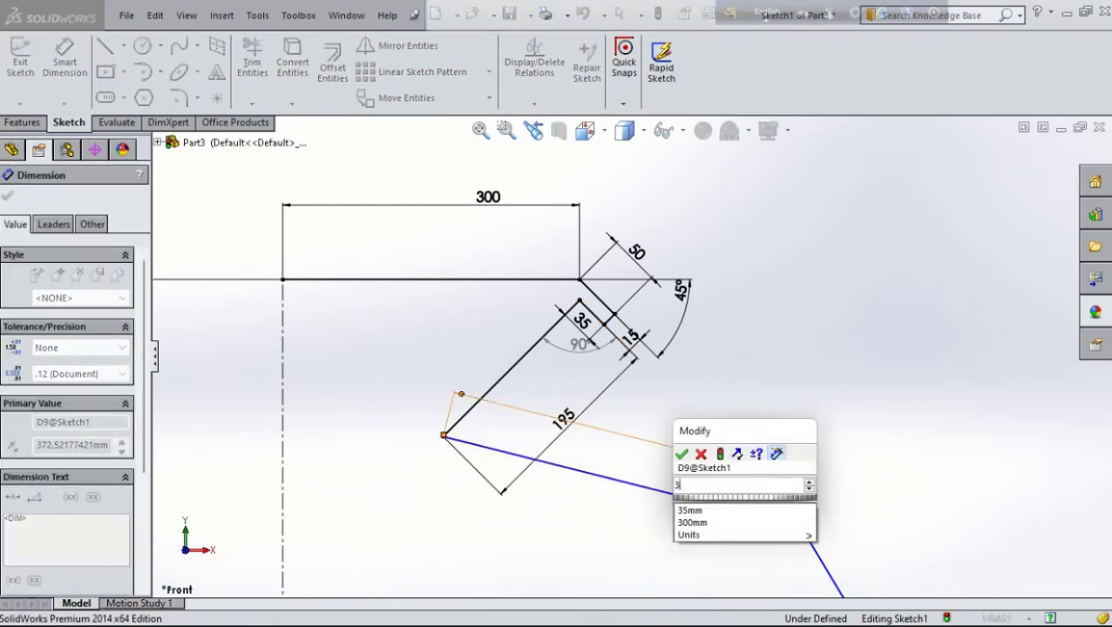
pyautogui.write('80')
pyautogui.press('Return')
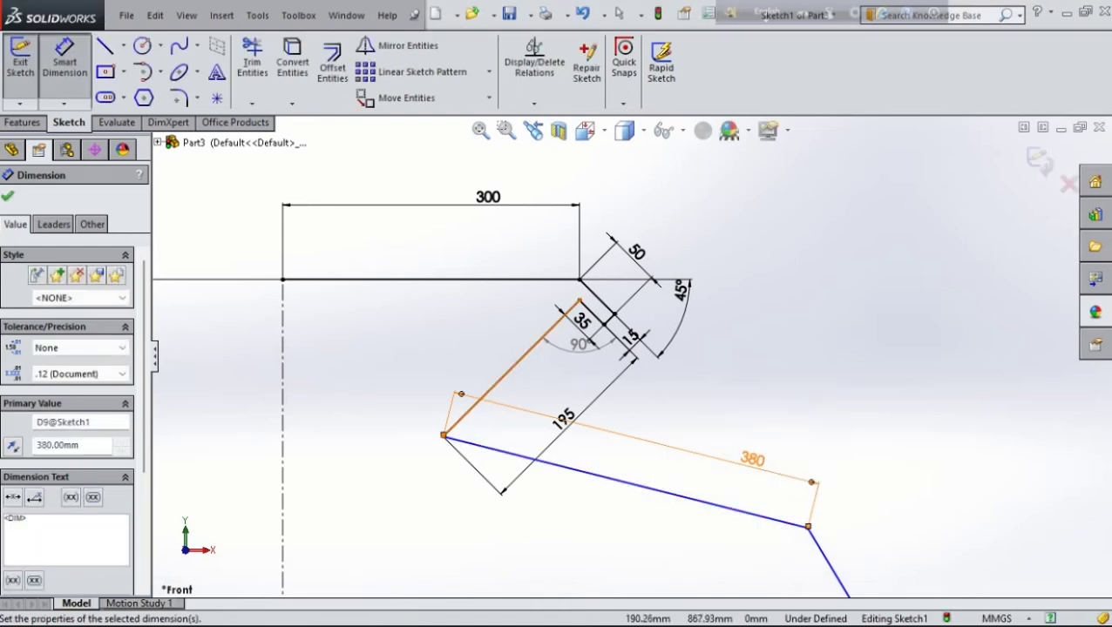
# Set the angle between the 195 and 380 lines to 60°
pyautogui.click(457, 420)
pyautogui.click(462, 441)
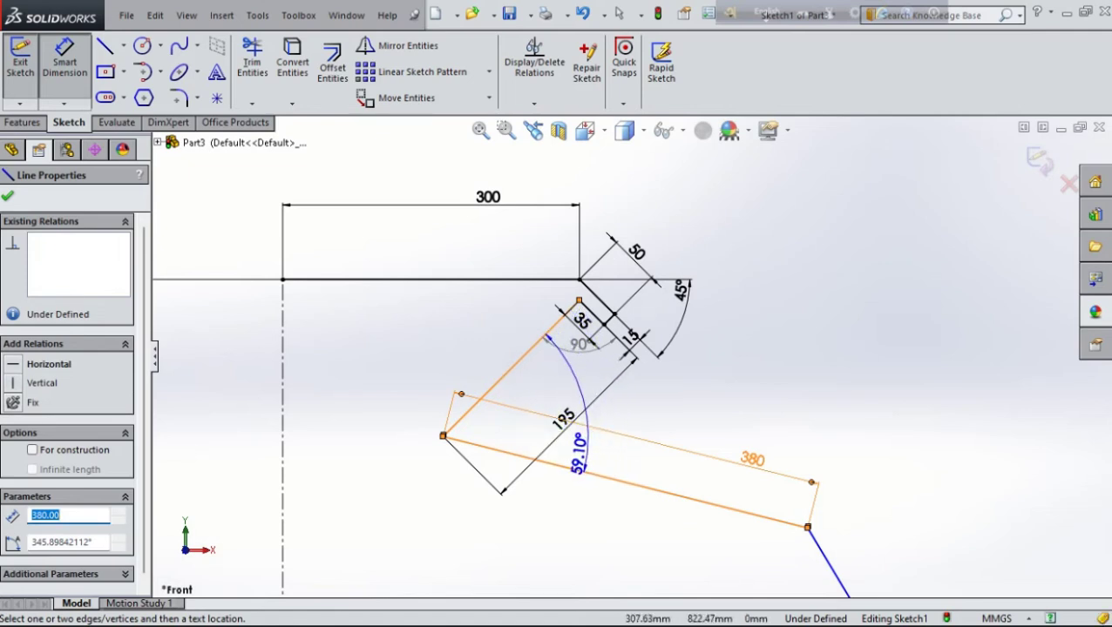
pyautogui.click(575, 435)
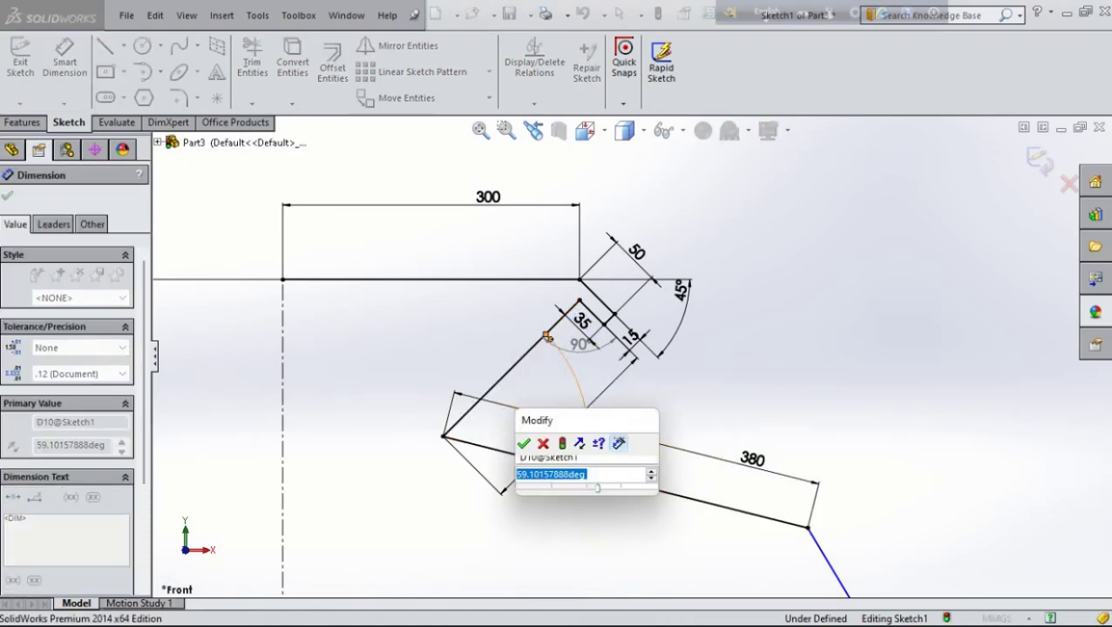
pyautogui.write('60')
pyautogui.press('Return')
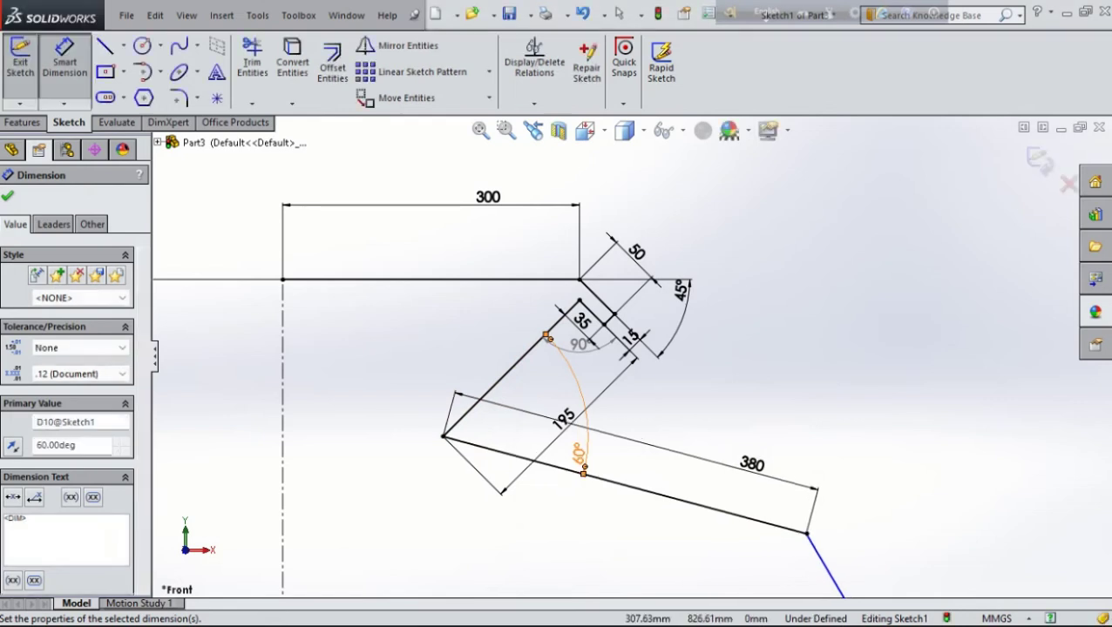
pyautogui.scroll(-2, 784, 523)
pyautogui.scroll(-1, 784, 523)
pyautogui.scroll(1, 610, 366)
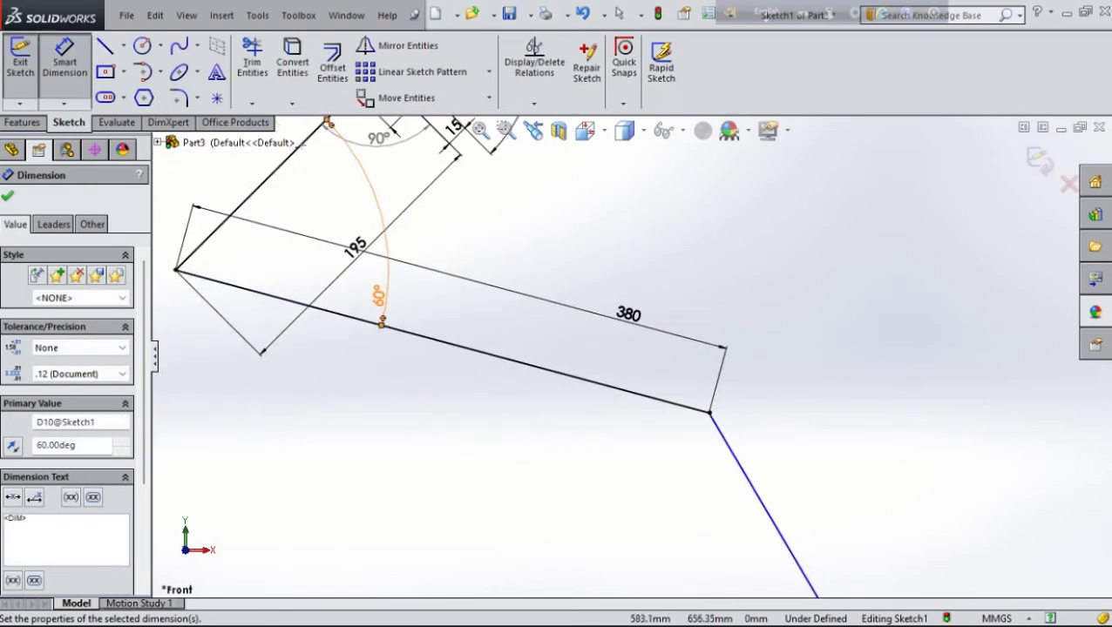
pyautogui.scroll(3, 610, 357)
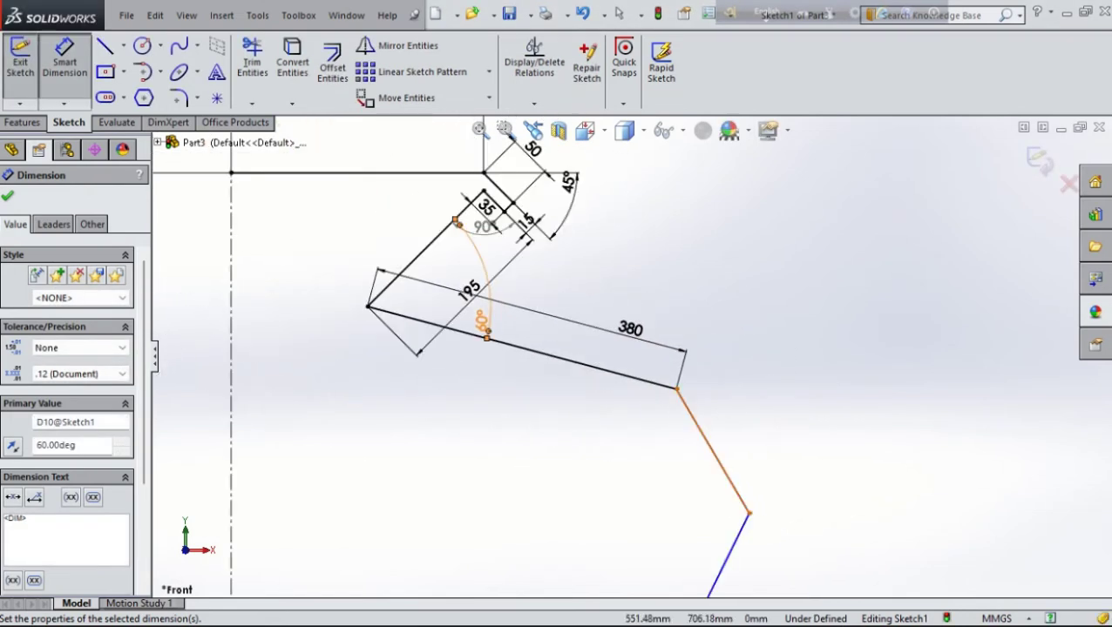
# Dimension the line below the 380 edge to 180 mm
pyautogui.click(713, 452)
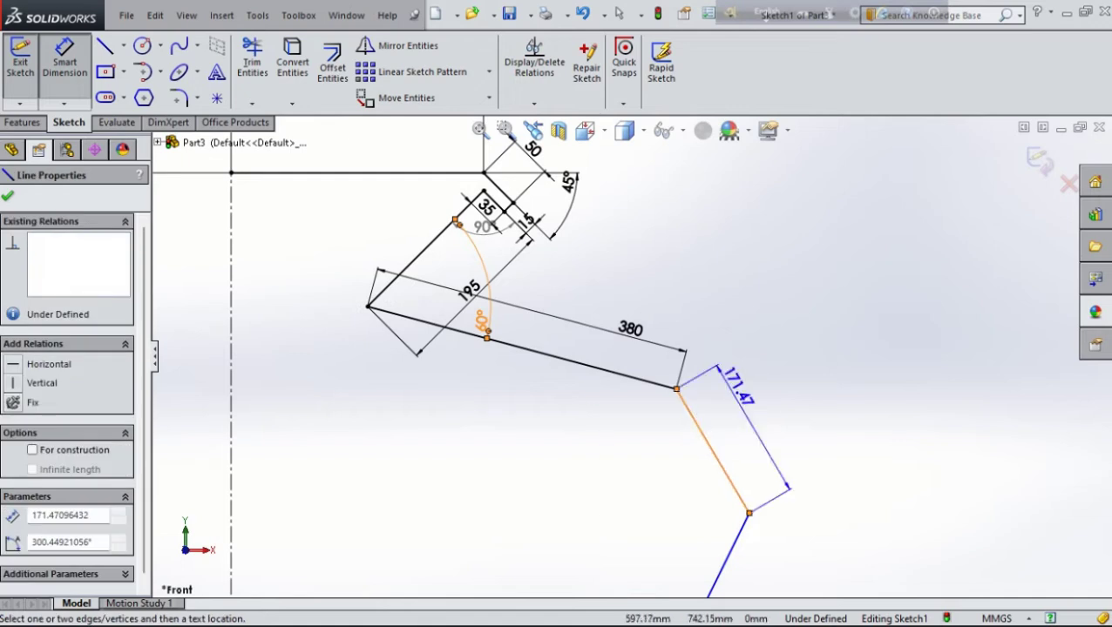
pyautogui.click(789, 362)
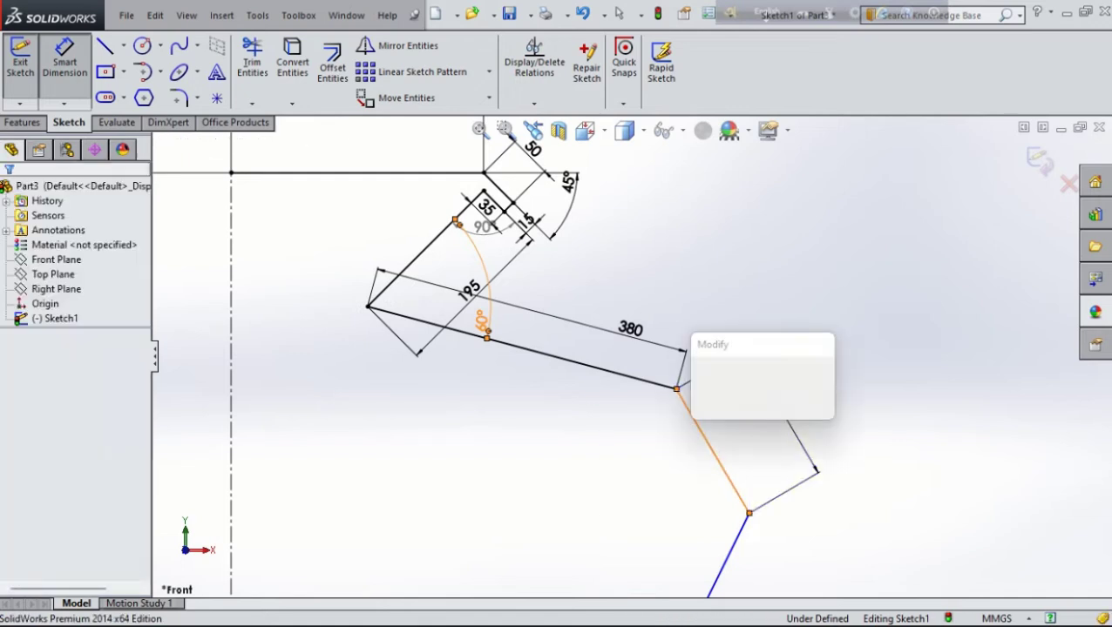
pyautogui.write('1')
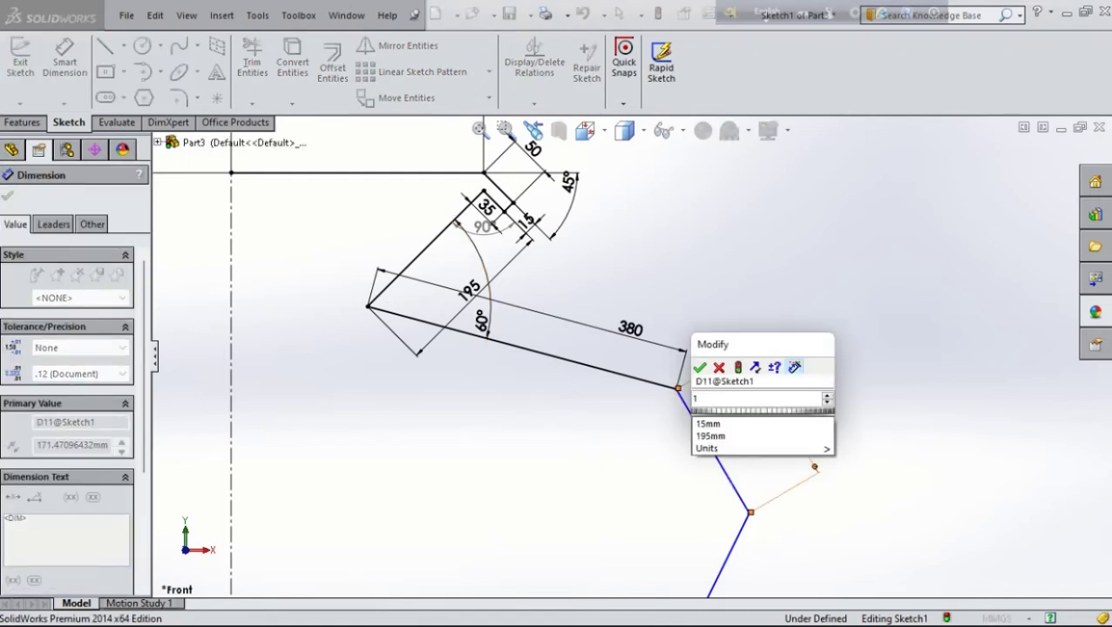
pyautogui.write('80')
pyautogui.press('Return')
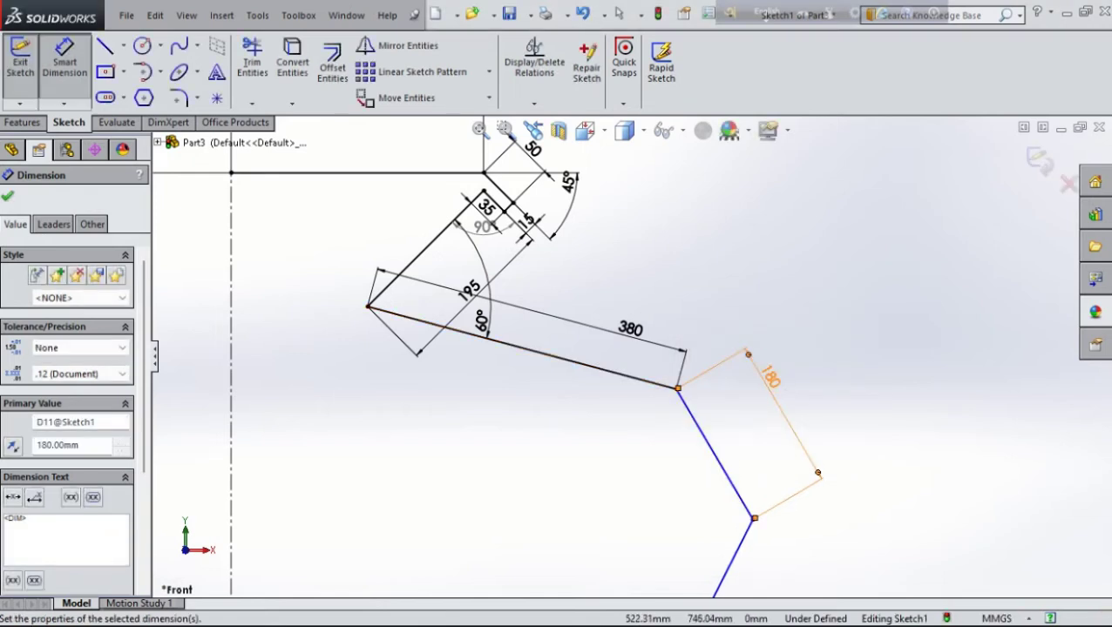
# Set the 380-to-180 angle to 135° and the next lower angle to 120°
pyautogui.click(667, 385)
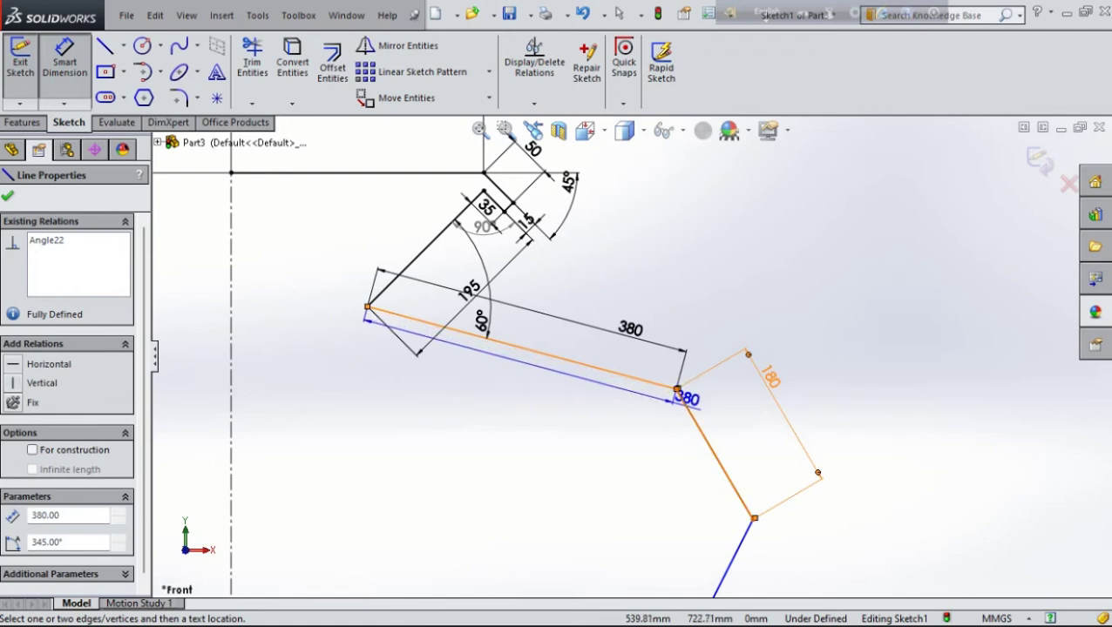
pyautogui.click(690, 410)
pyautogui.click(641, 440)
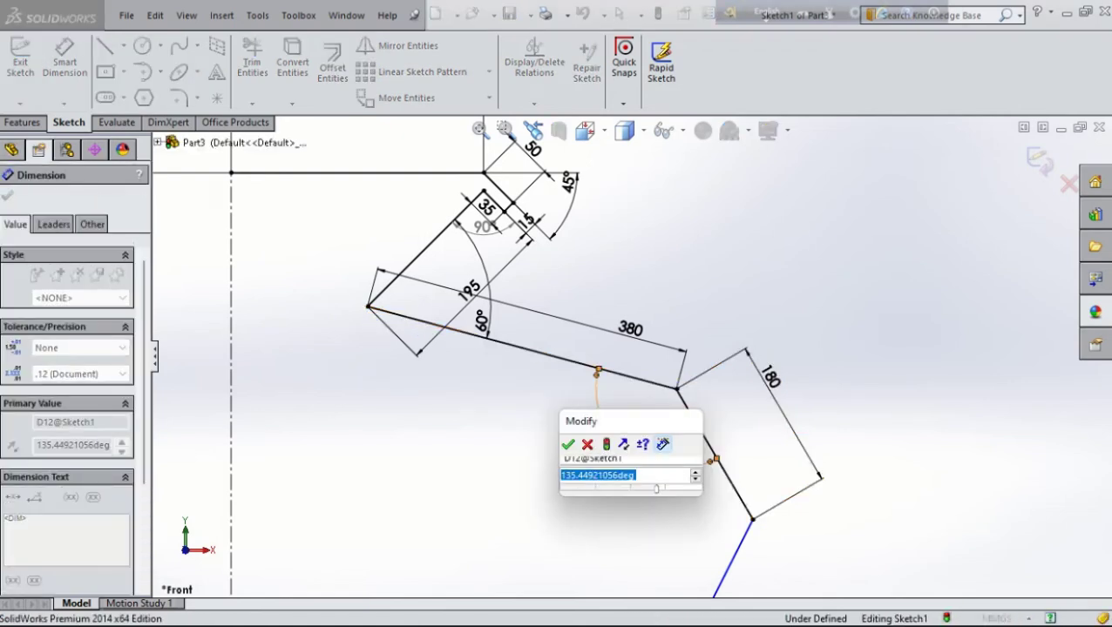
pyautogui.write('1')
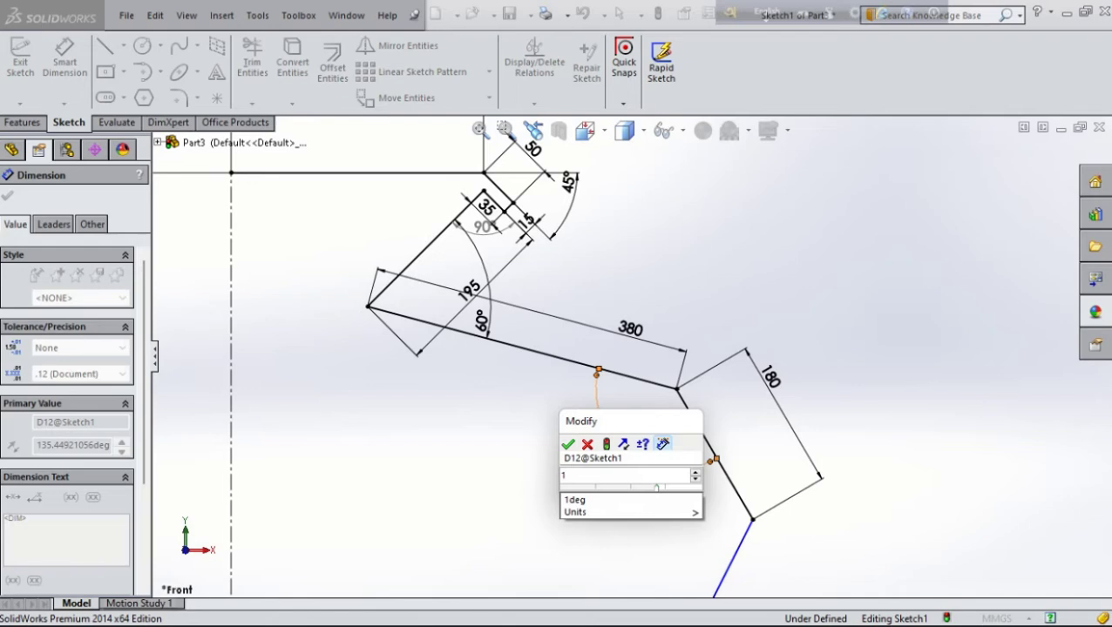
pyautogui.write('3')
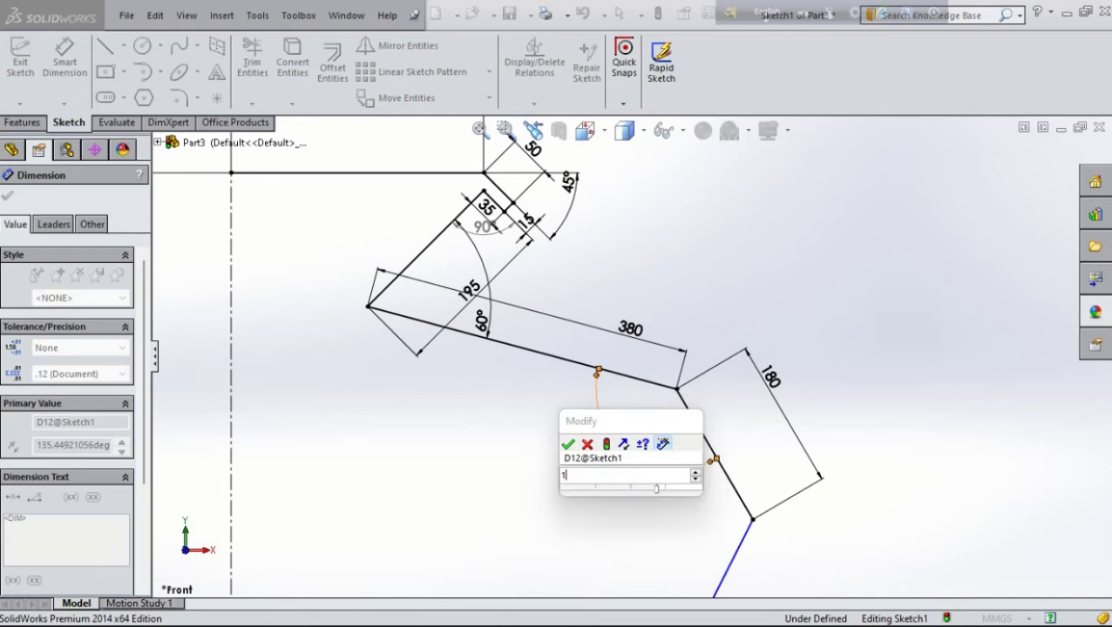
pyautogui.write('5')
pyautogui.press('Return')
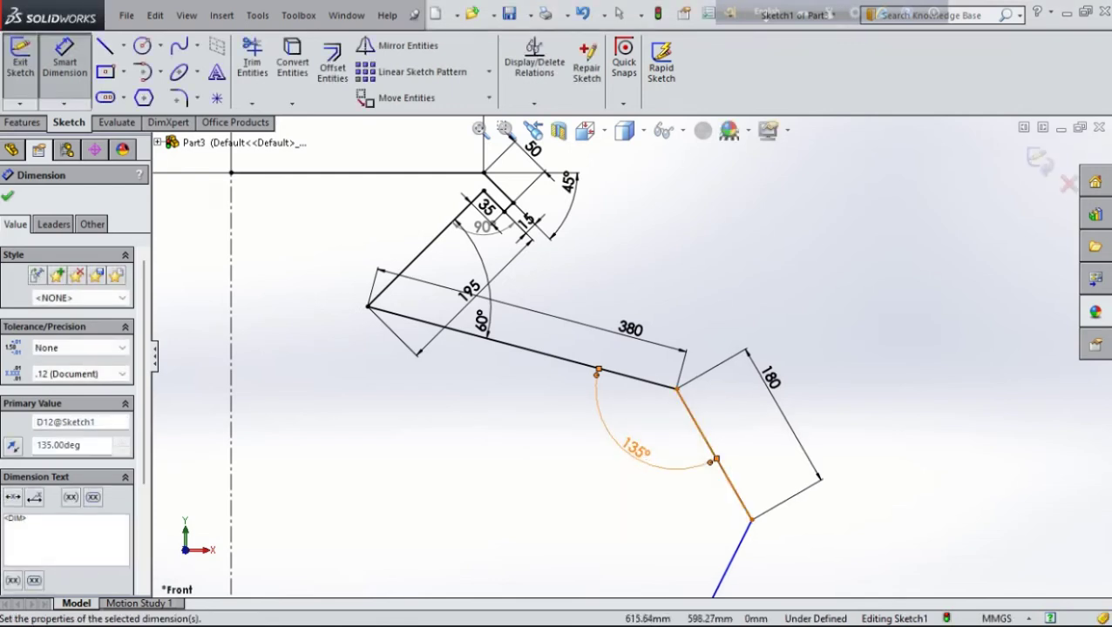
pyautogui.click(738, 499)
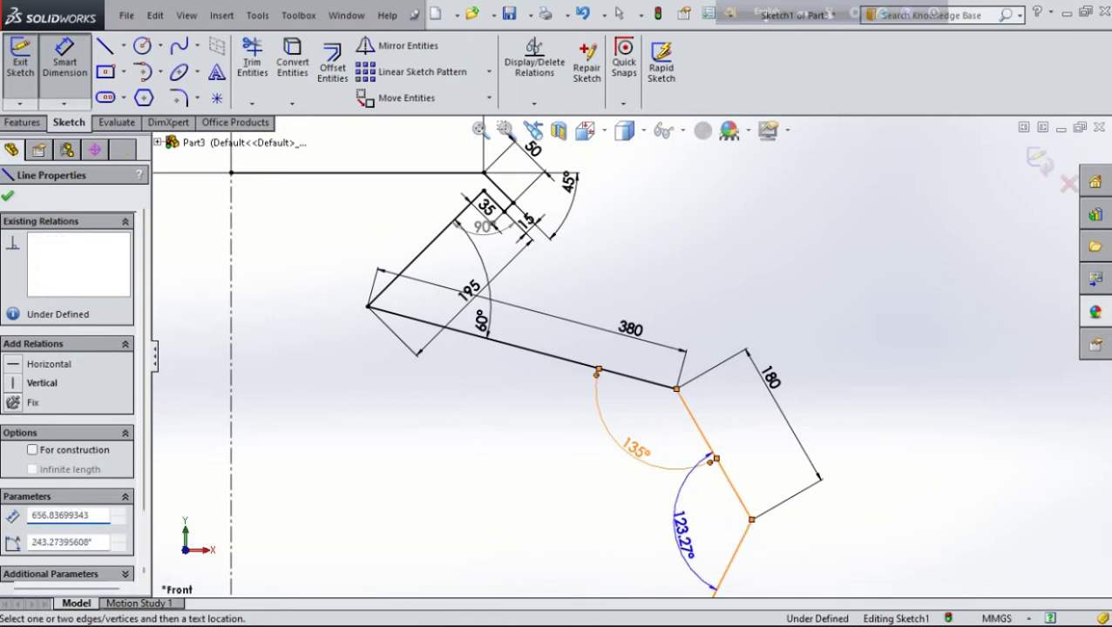
pyautogui.click(722, 550)
pyautogui.write('1')
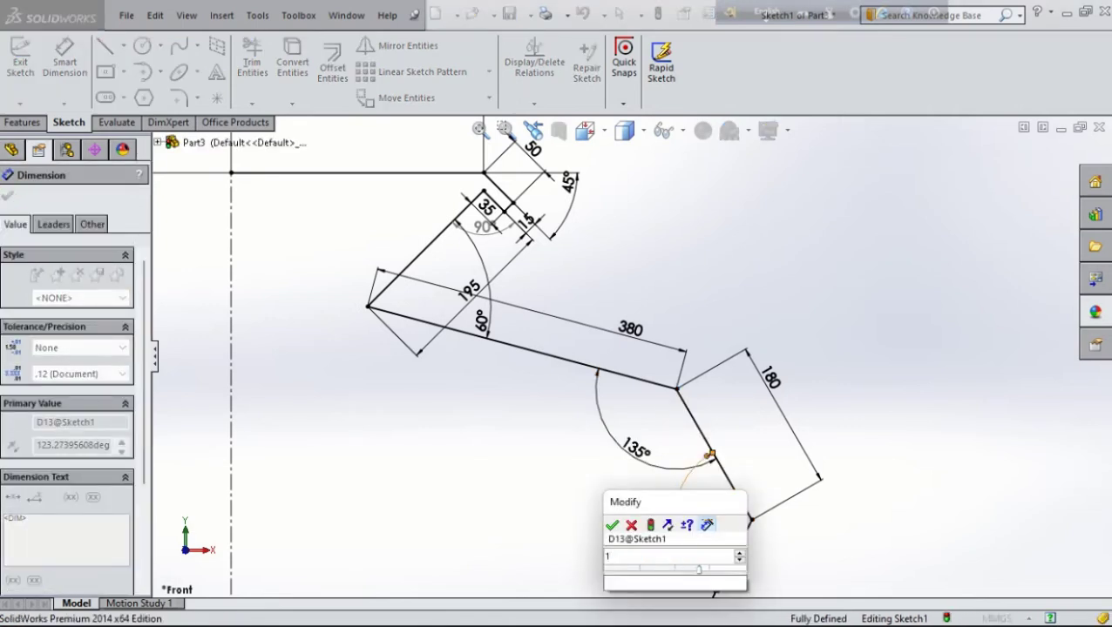
pyautogui.write('20')
pyautogui.press('Return')
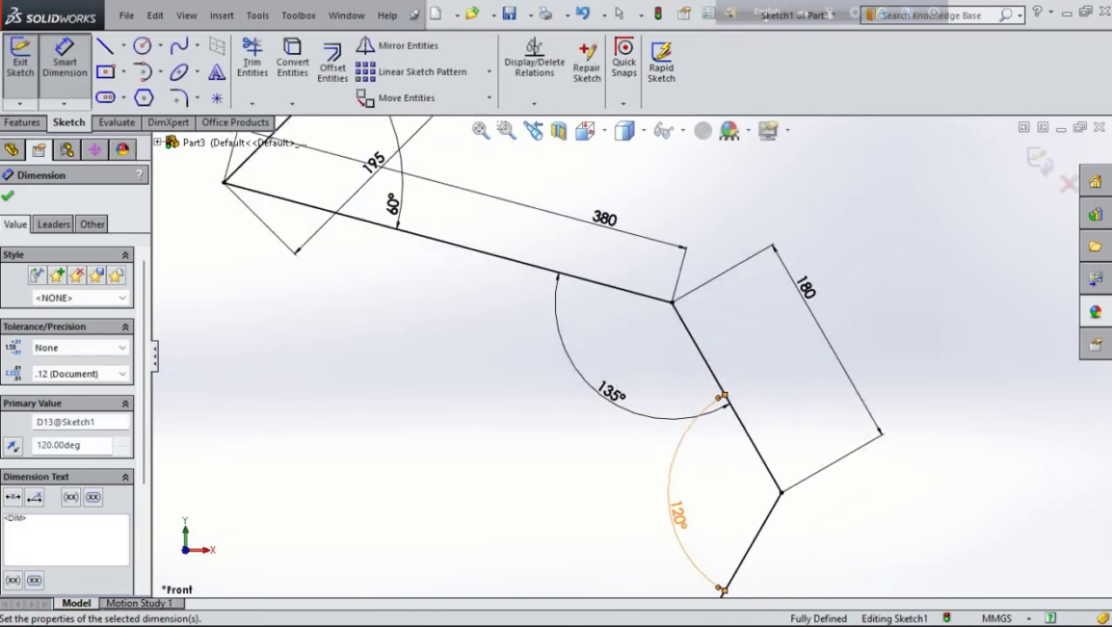
# Add a driven 677.42 mm reference dimension to the long lower diagonal line
pyautogui.scroll(2, 557, 349)
pyautogui.scroll(3, 679, 348)
pyautogui.scroll(2, 610, 453)
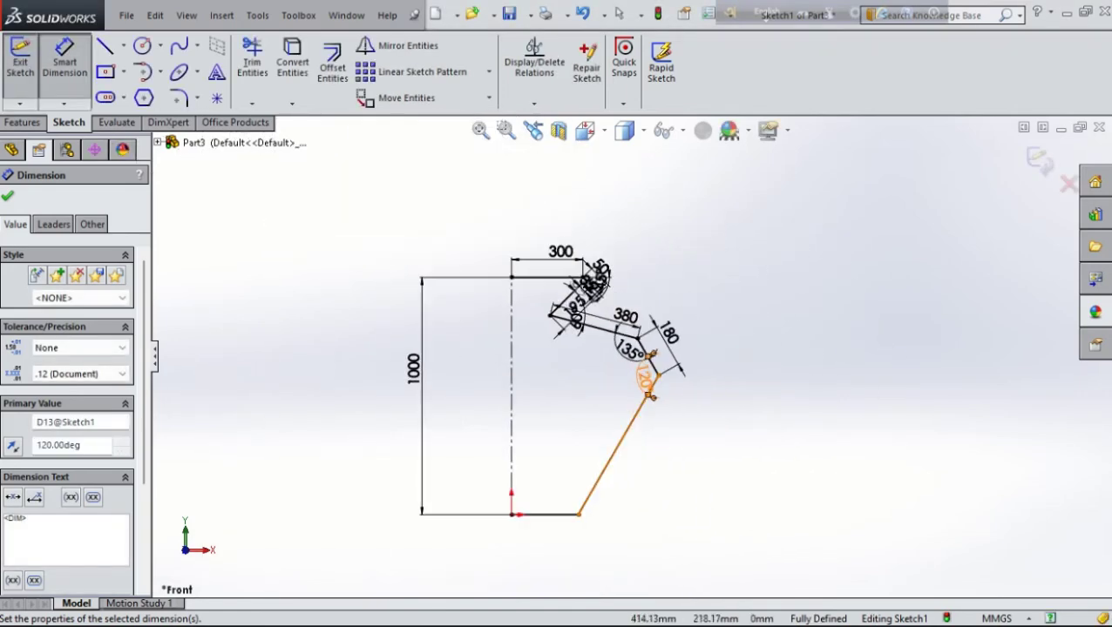
pyautogui.scroll(-2, 602, 470)
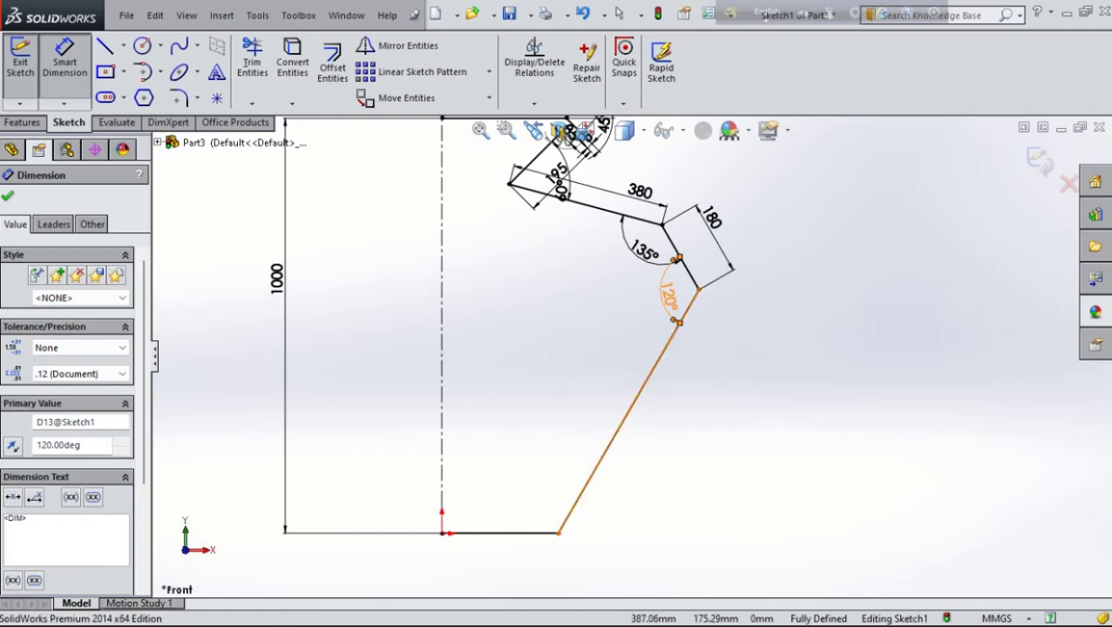
pyautogui.click(614, 435)
pyautogui.click(645, 481)
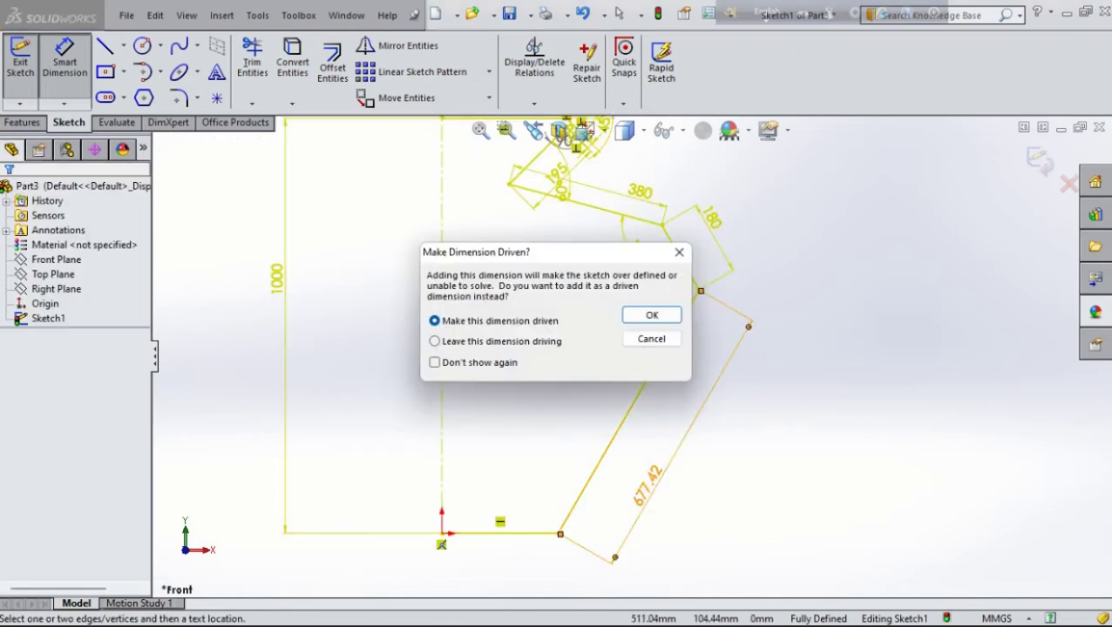
pyautogui.click(652, 314)
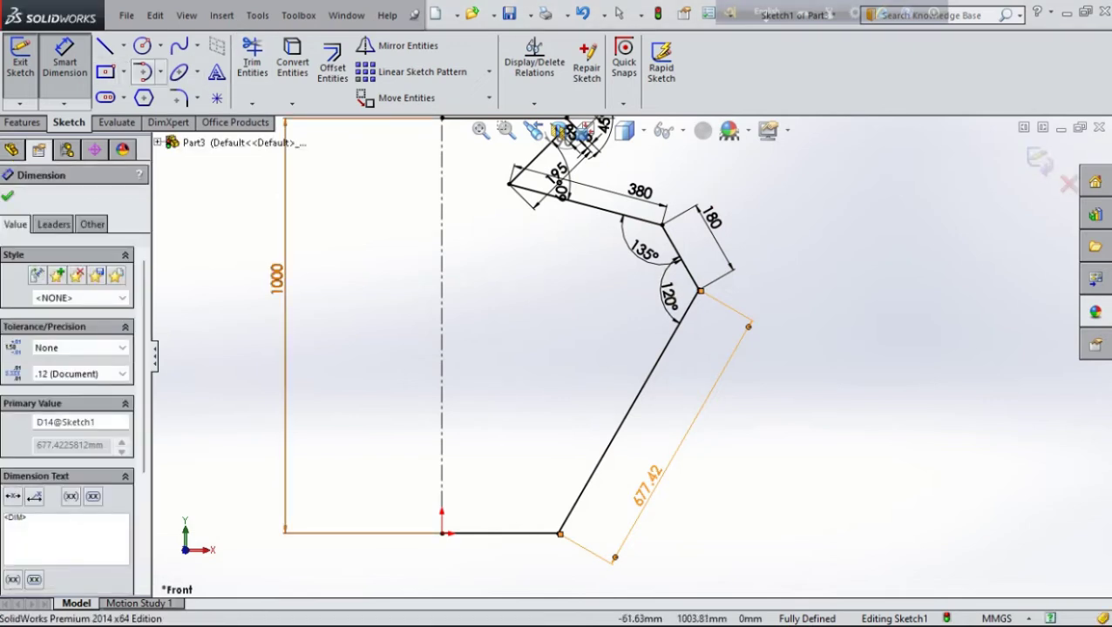
# Round the corner below the 180 line with a 100 mm sketch fillet
pyautogui.click(178, 98)
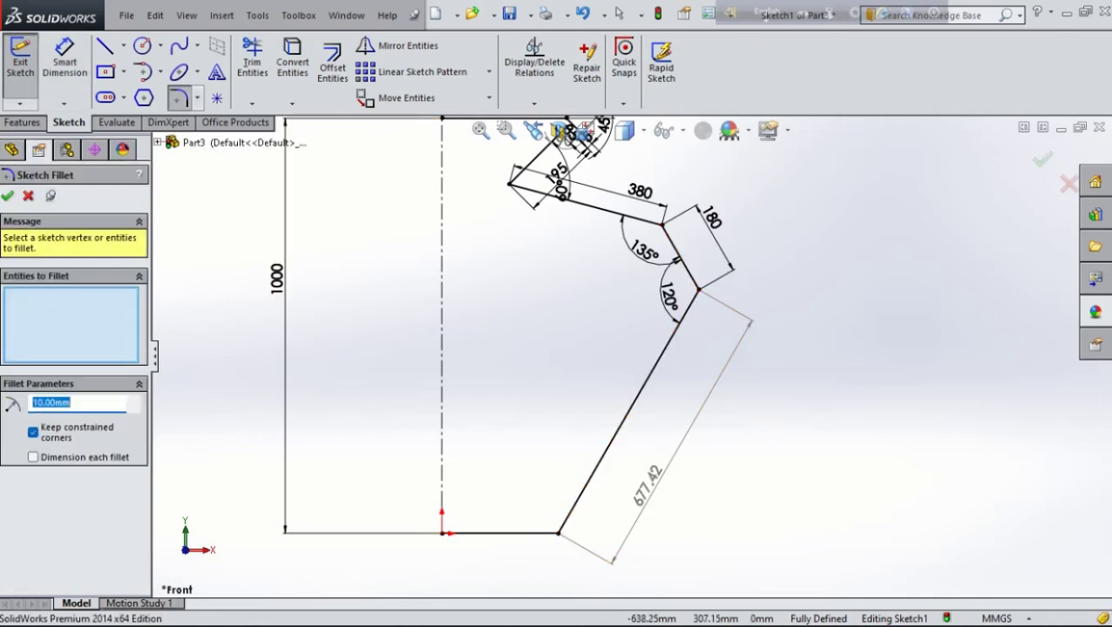
pyautogui.write('50')
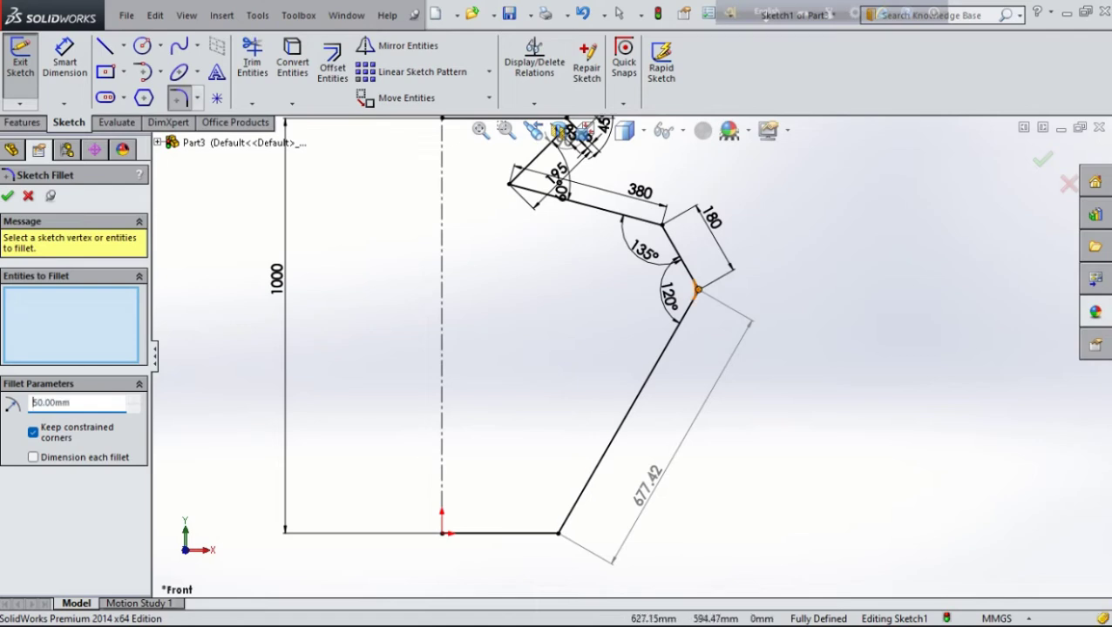
pyautogui.click(697, 289)
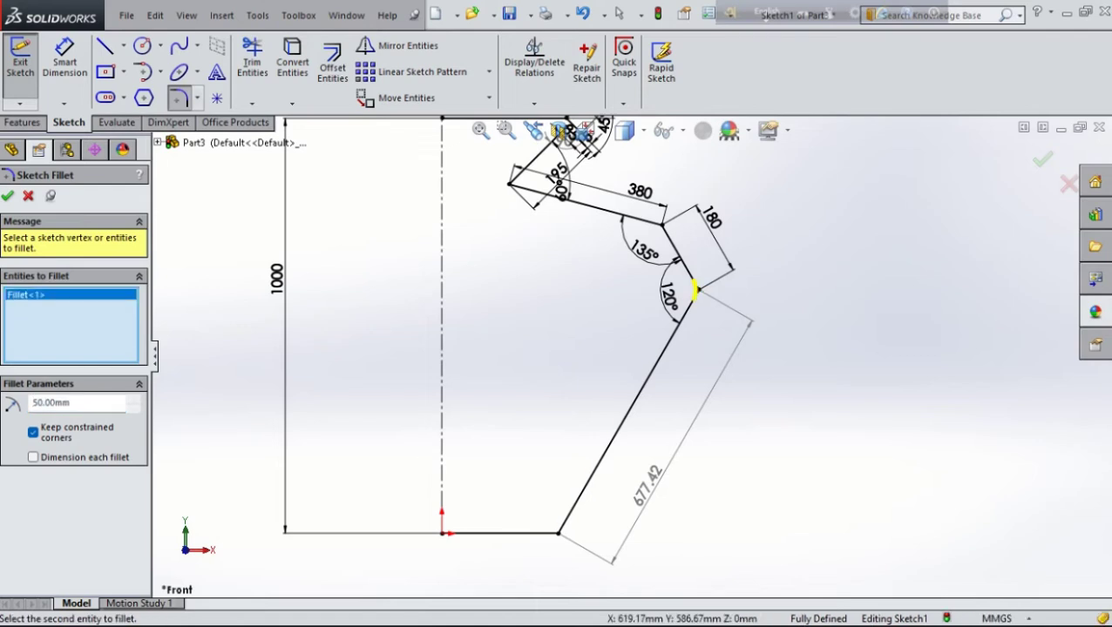
pyautogui.doubleClick(78, 402)
pyautogui.write('100')
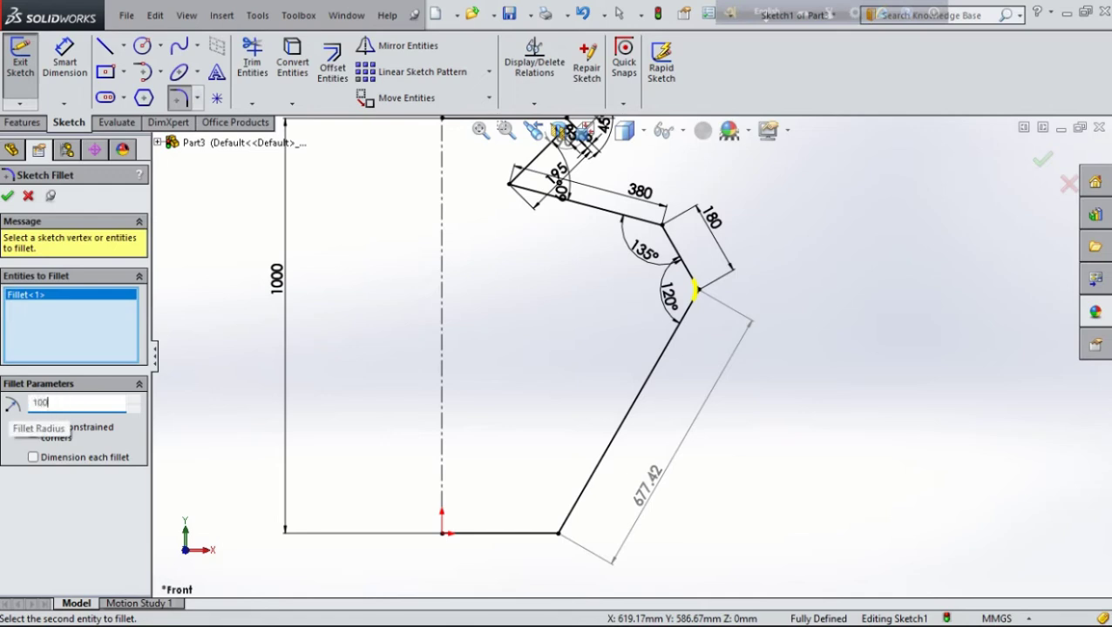
pyautogui.press('Return')
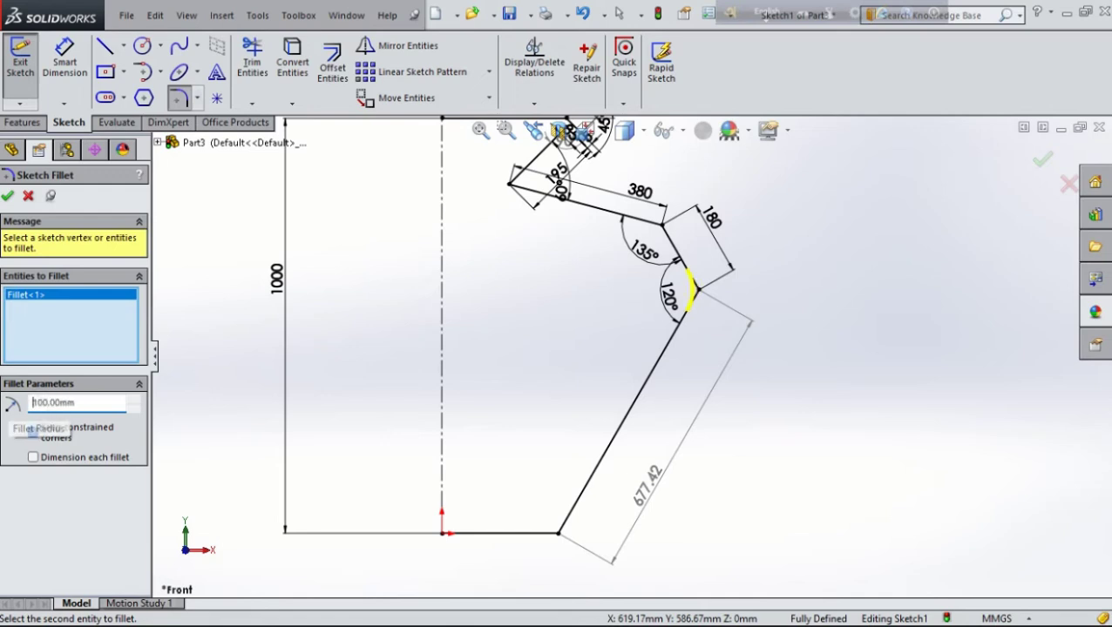
pyautogui.press('Return')
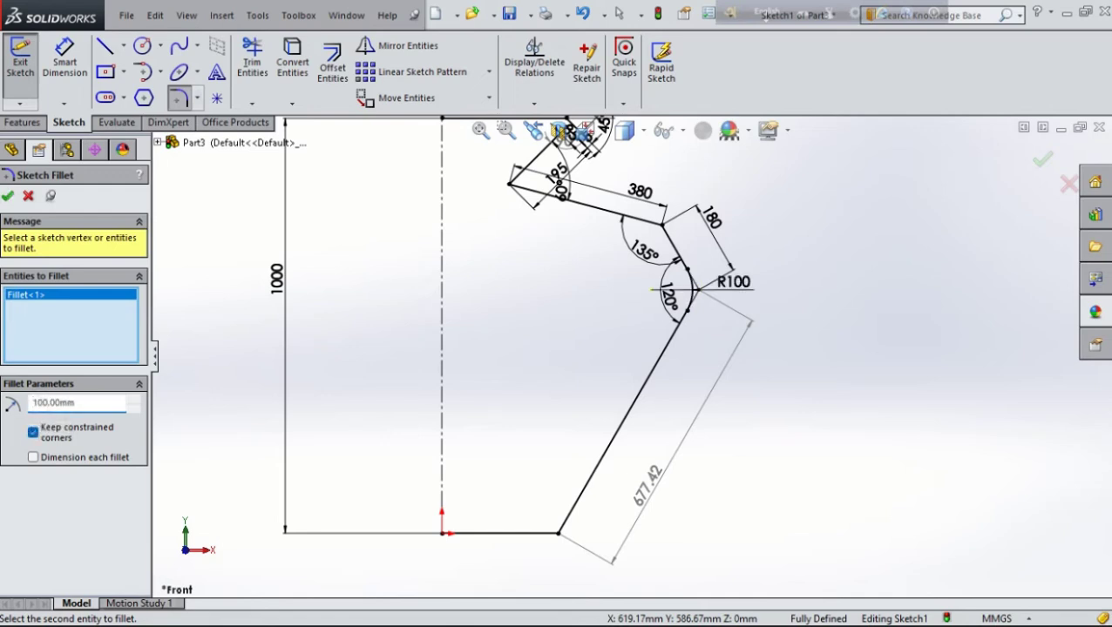
# Fillet the corner at the 380 line's end, about R41.15
pyautogui.click(661, 226)
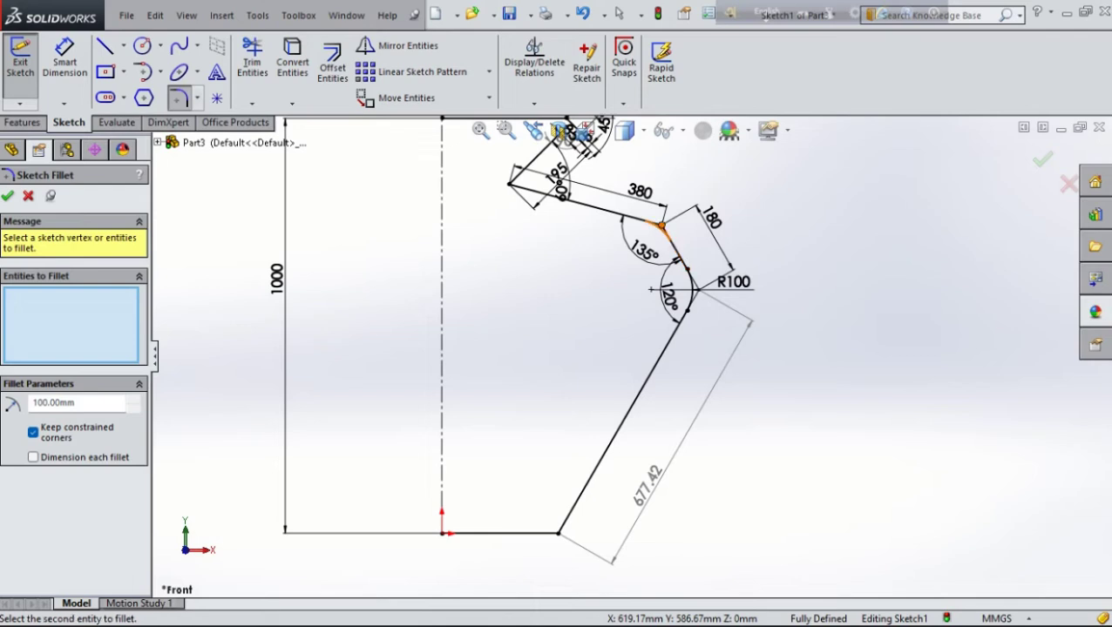
pyautogui.scroll(-1, 709, 122)
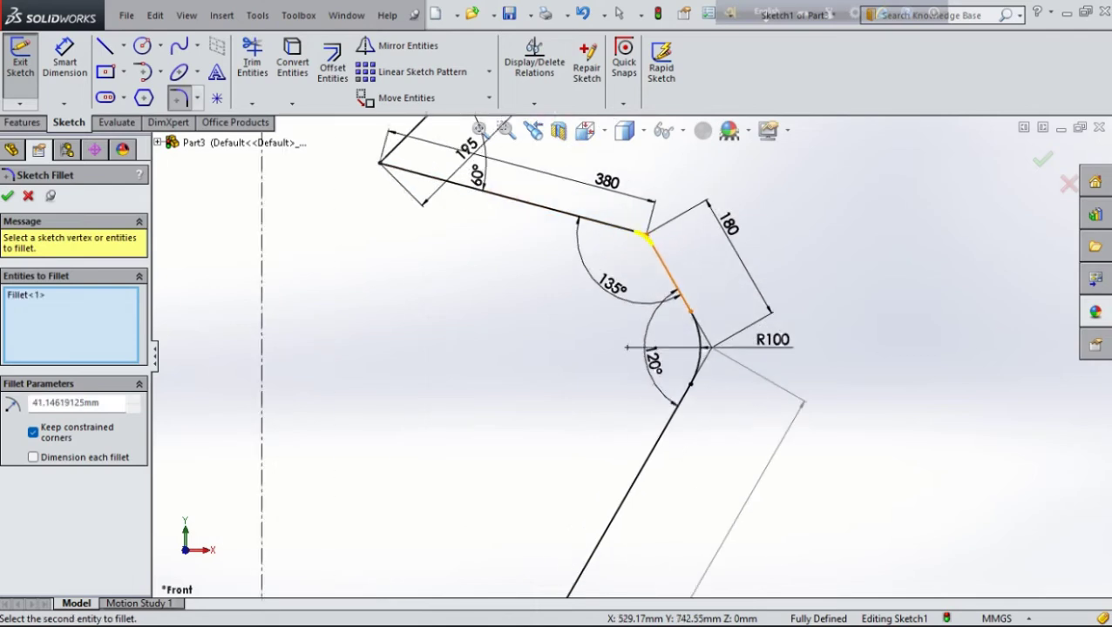
pyautogui.scroll(-1, 710, 122)
pyautogui.scroll(-1, 709, 121)
pyautogui.scroll(-1, 710, 122)
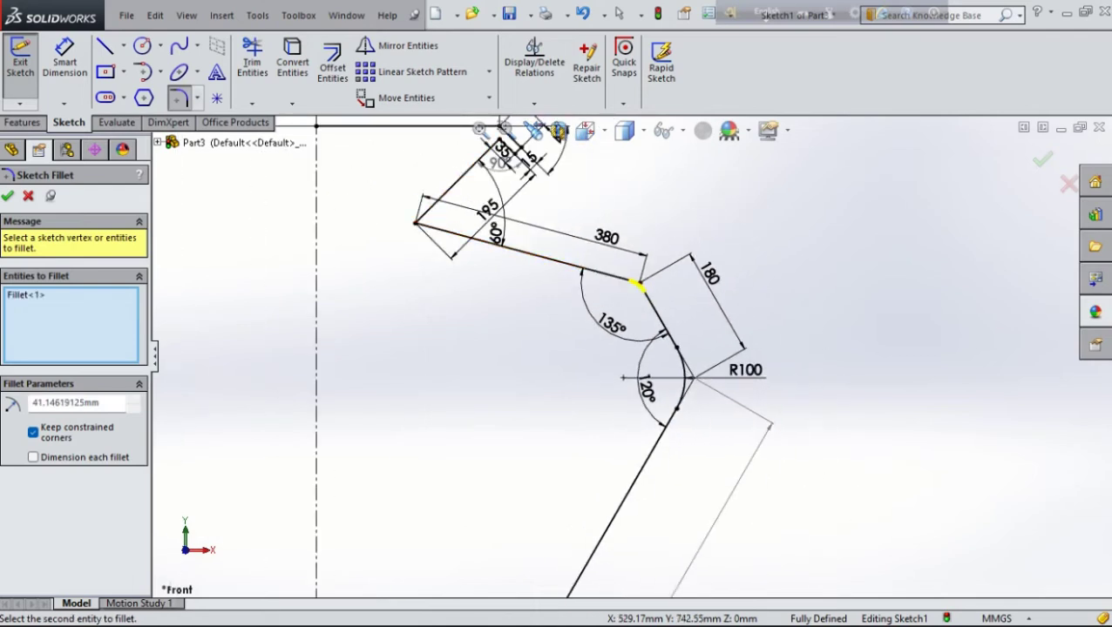
pyautogui.press('Return')
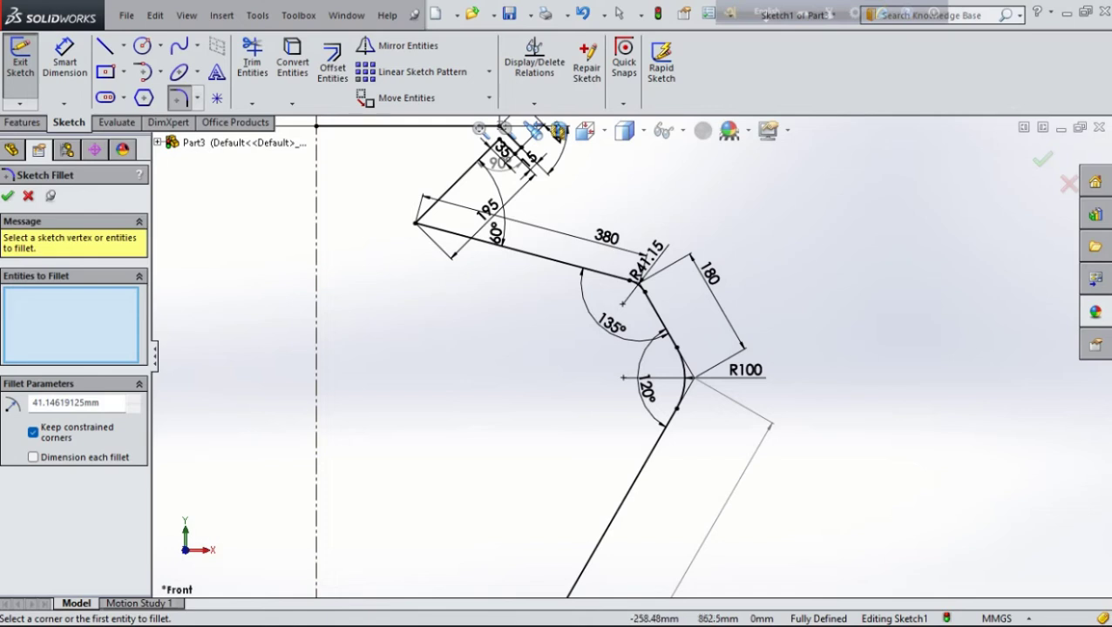
# Change the 135° corner fillet radius to 150 mm, passing through 90 first
pyautogui.press('Escape')
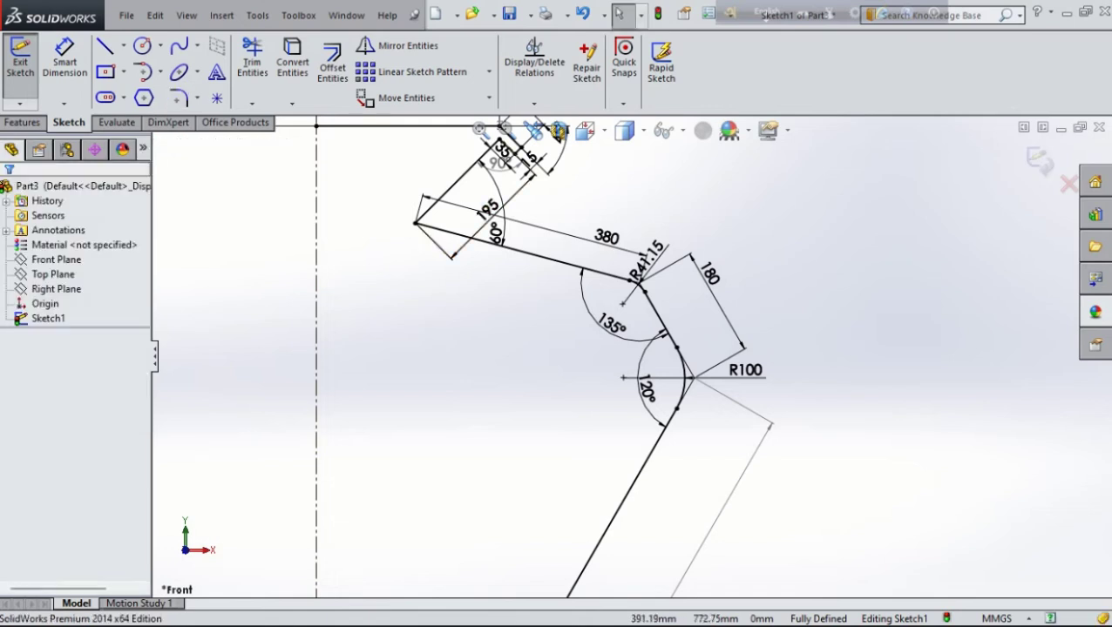
pyautogui.doubleClick(649, 254)
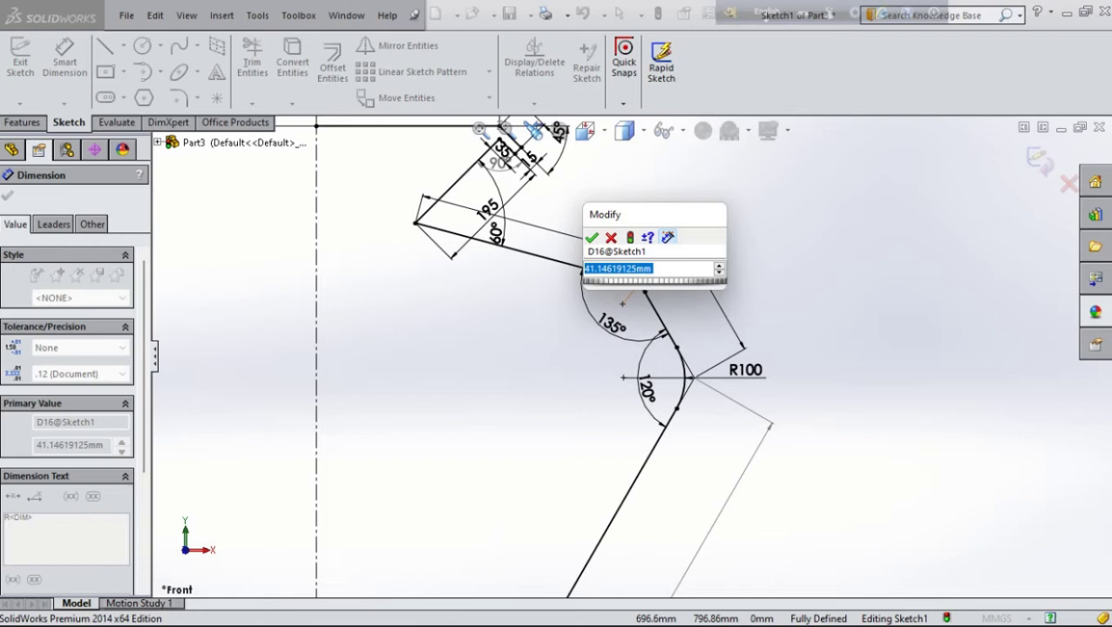
pyautogui.write('90')
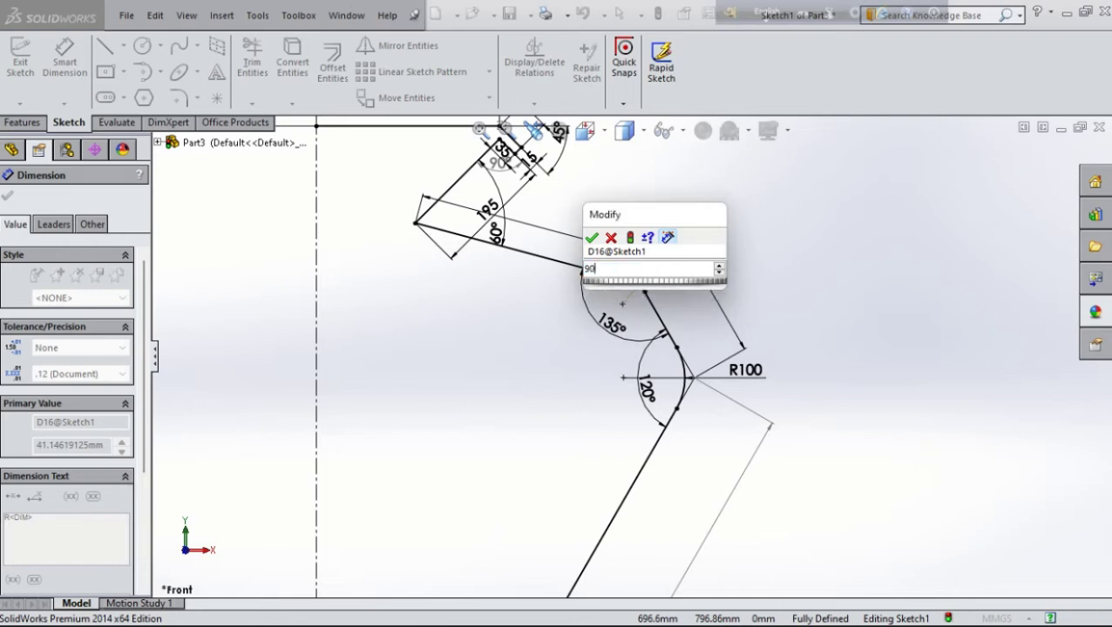
pyautogui.press('Return')
pyautogui.scroll(-1, 674, 288)
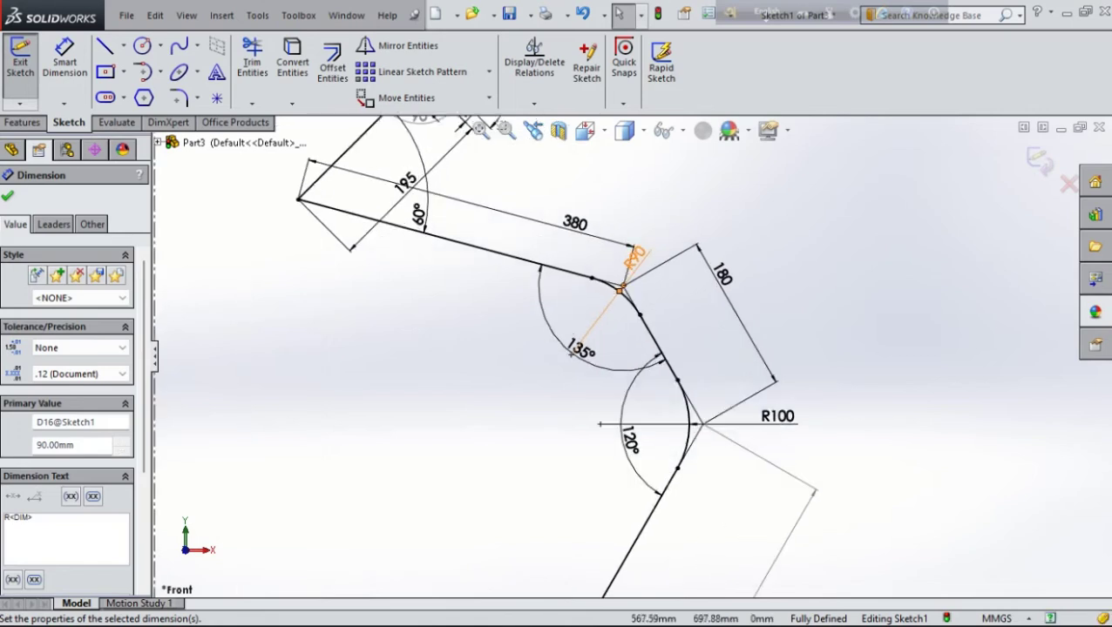
pyautogui.scroll(-1, 674, 287)
pyautogui.scroll(-1, 674, 287)
pyautogui.scroll(3, 635, 353)
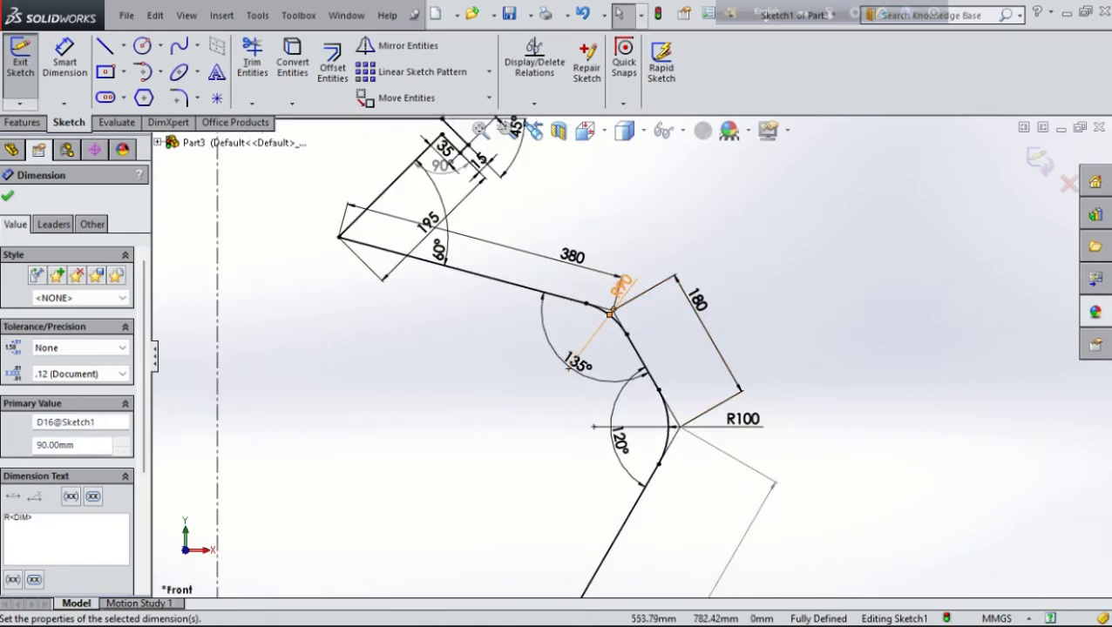
pyautogui.doubleClick(625, 287)
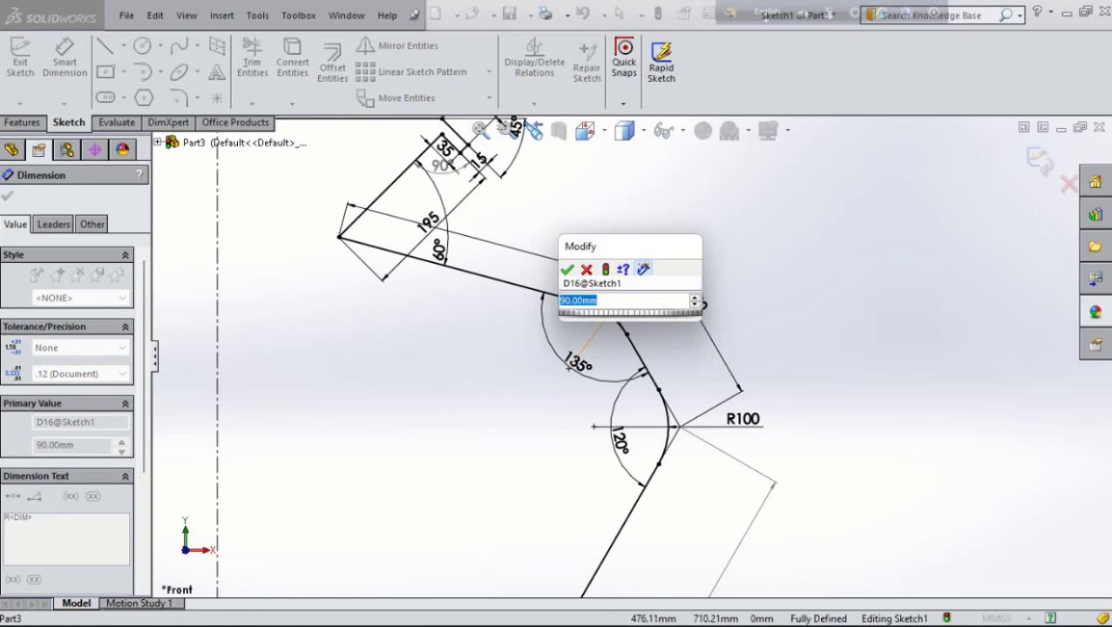
pyautogui.write('150')
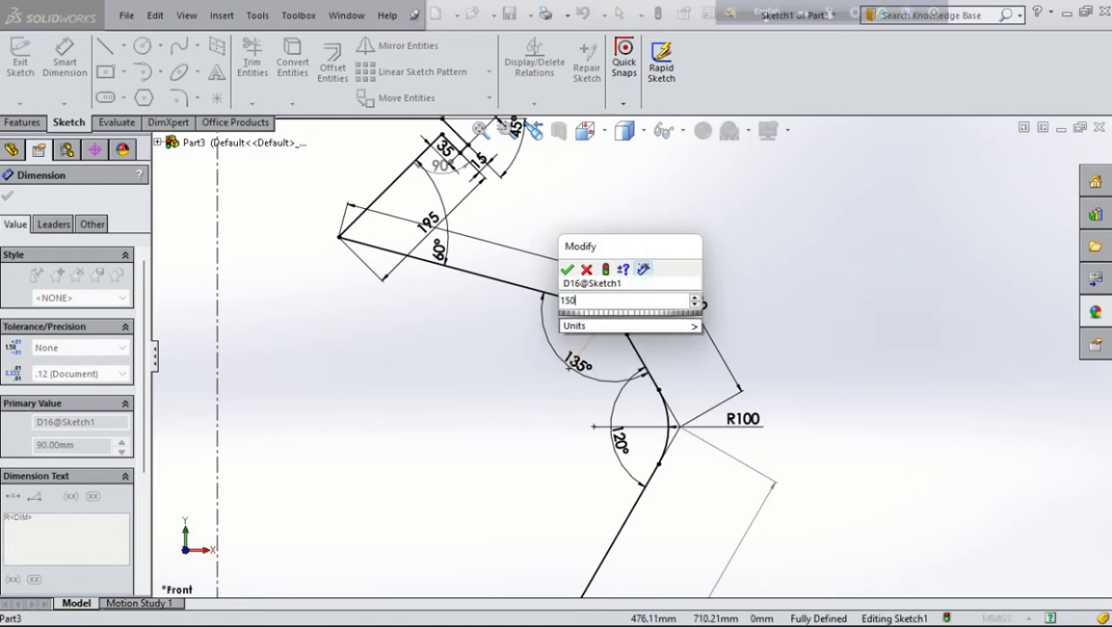
pyautogui.press('Return')
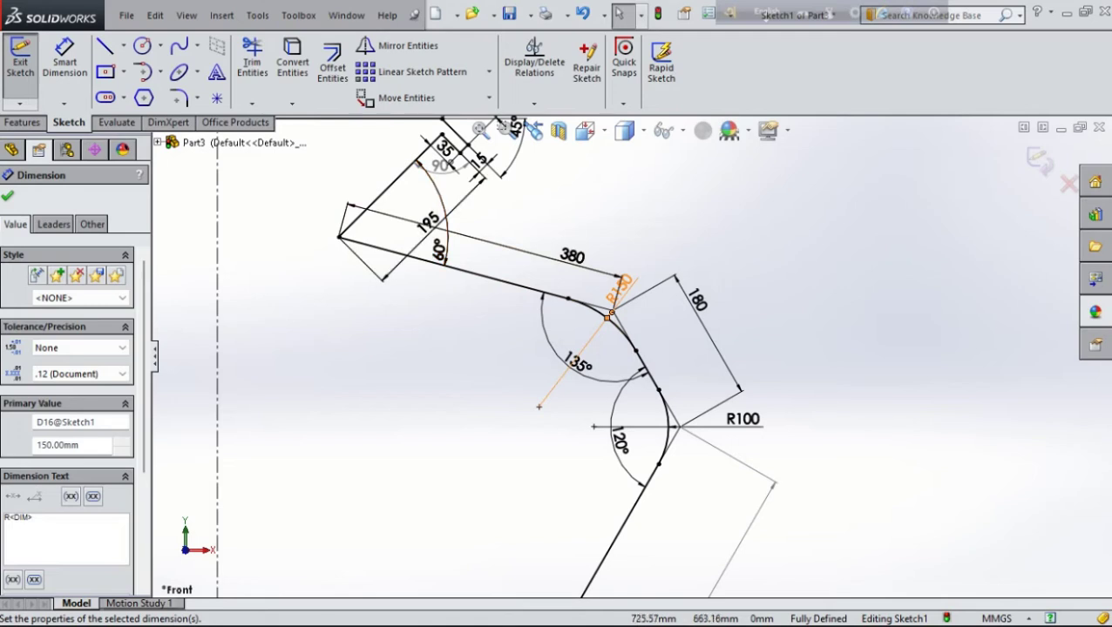
# Change the R100 arc at the 120° bend to R150
pyautogui.doubleClick(743, 419)
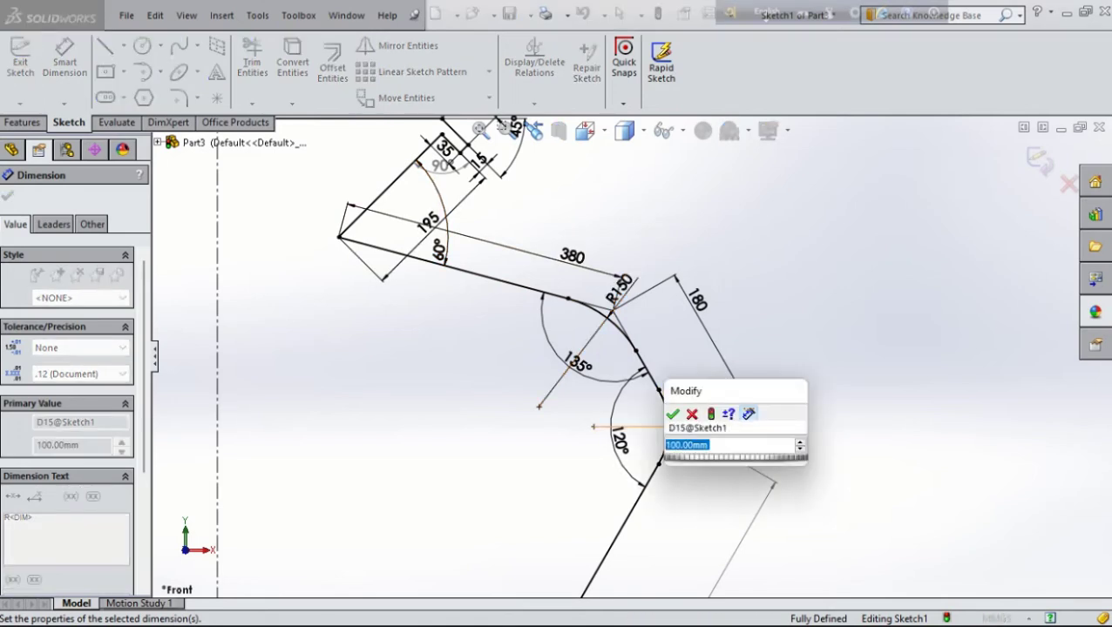
pyautogui.write('150')
pyautogui.press('Return')
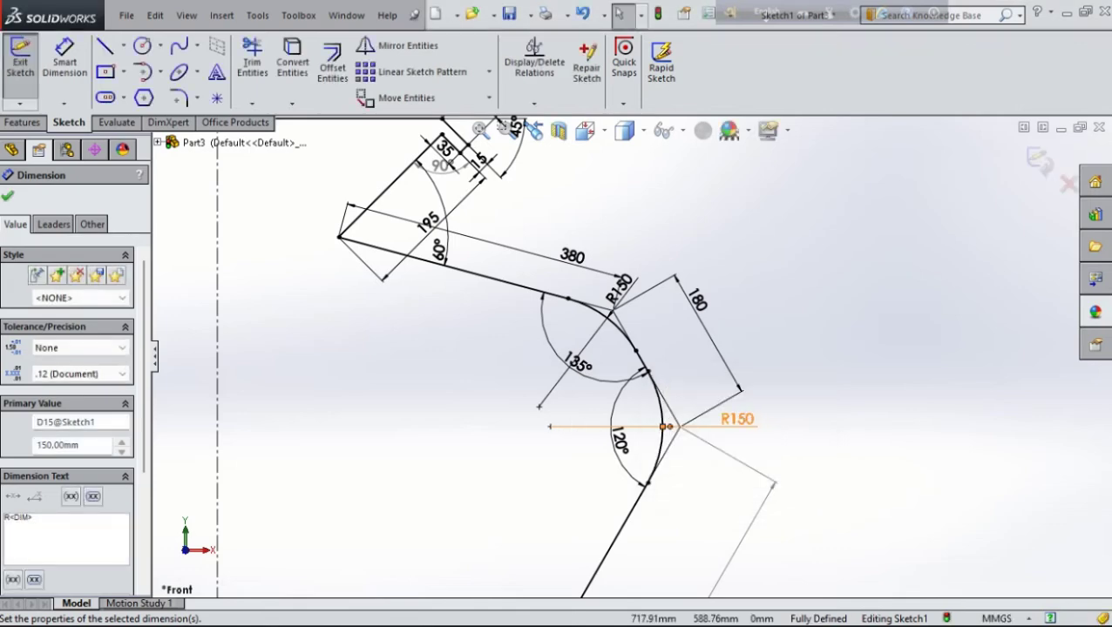
pyautogui.scroll(5, 636, 356)
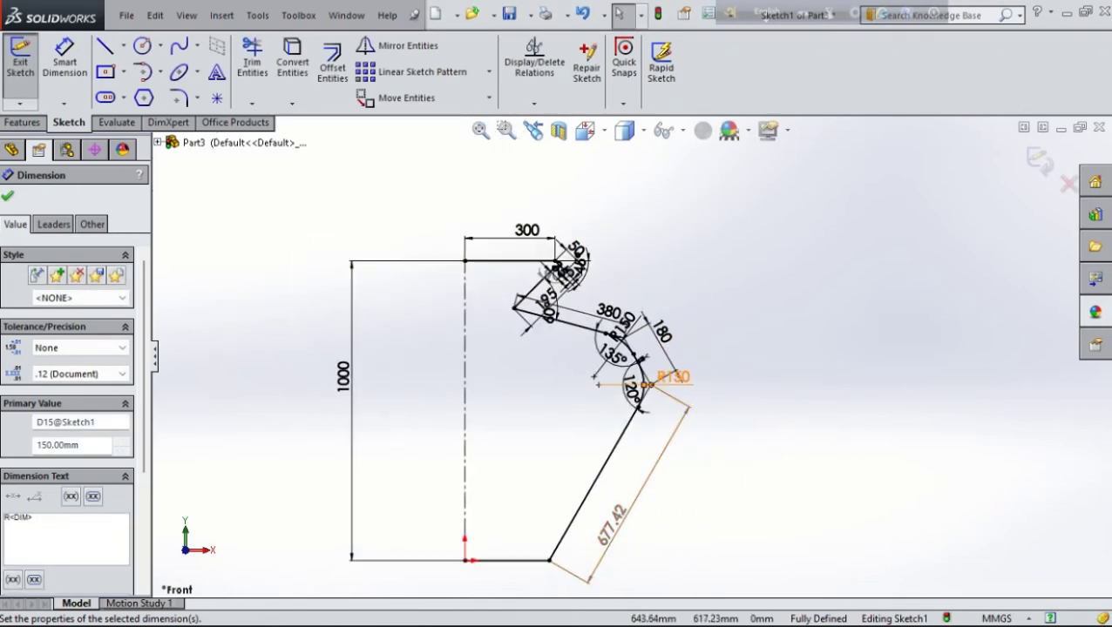
pyautogui.scroll(-5, 598, 384)
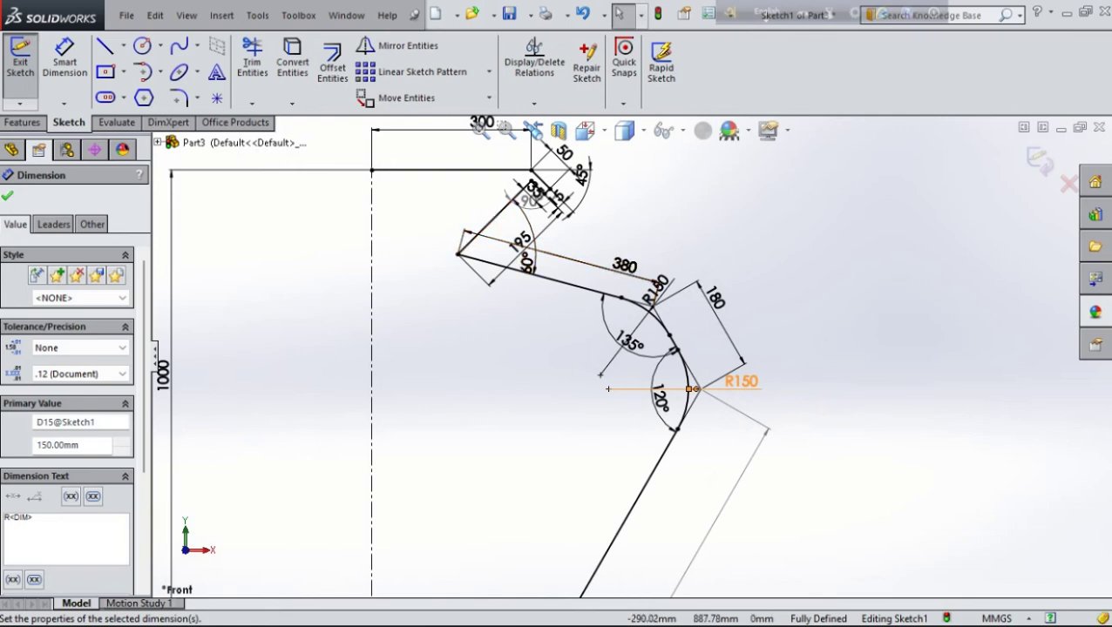
pyautogui.click(8, 197)
# Round the left corner between the 195 and 380 mm lines with an R20 sketch fillet
pyautogui.click(180, 98)
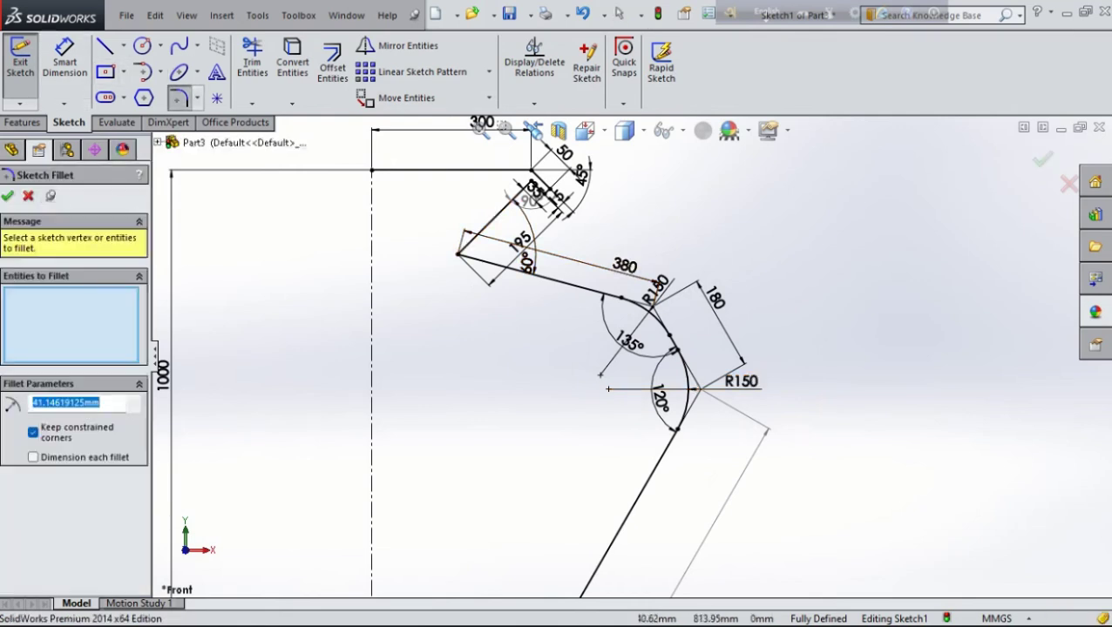
pyautogui.click(459, 254)
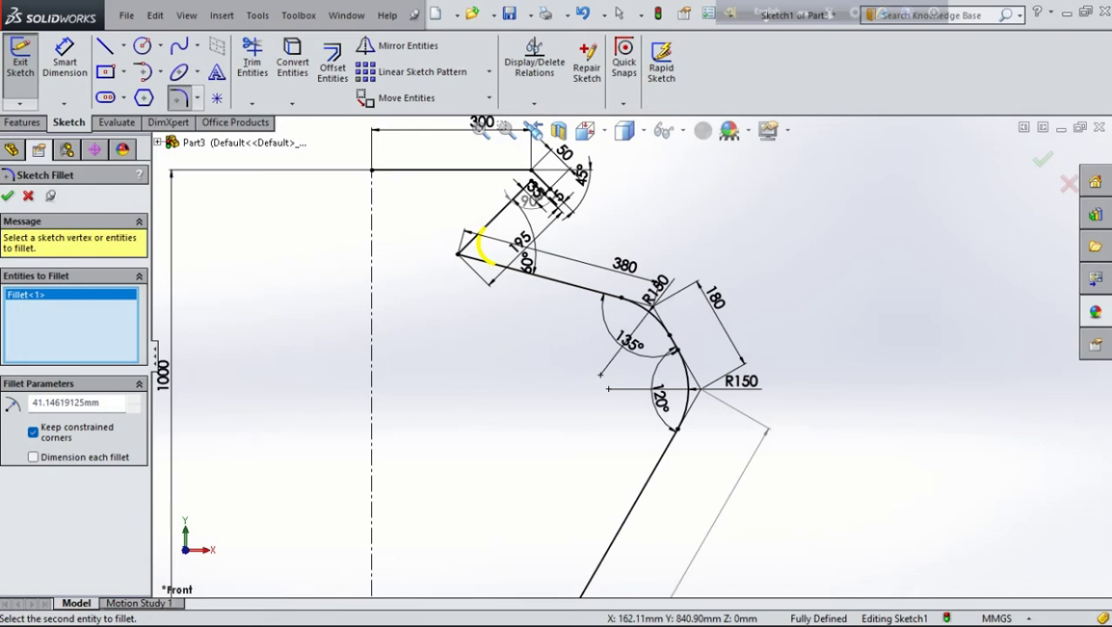
pyautogui.doubleClick(66, 402)
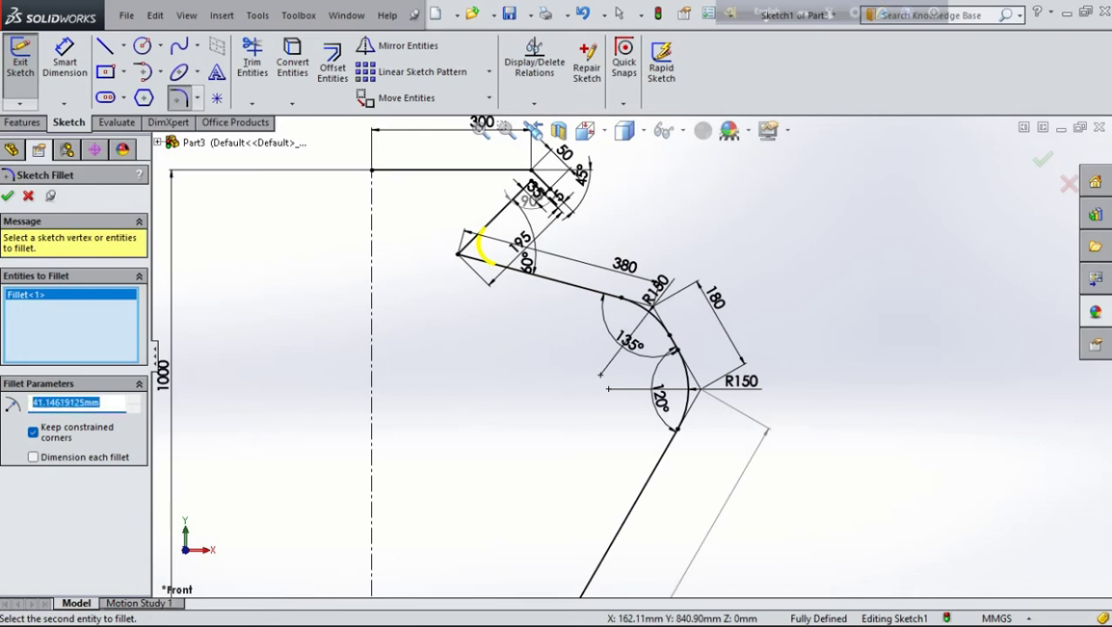
pyautogui.write('20.00mm')
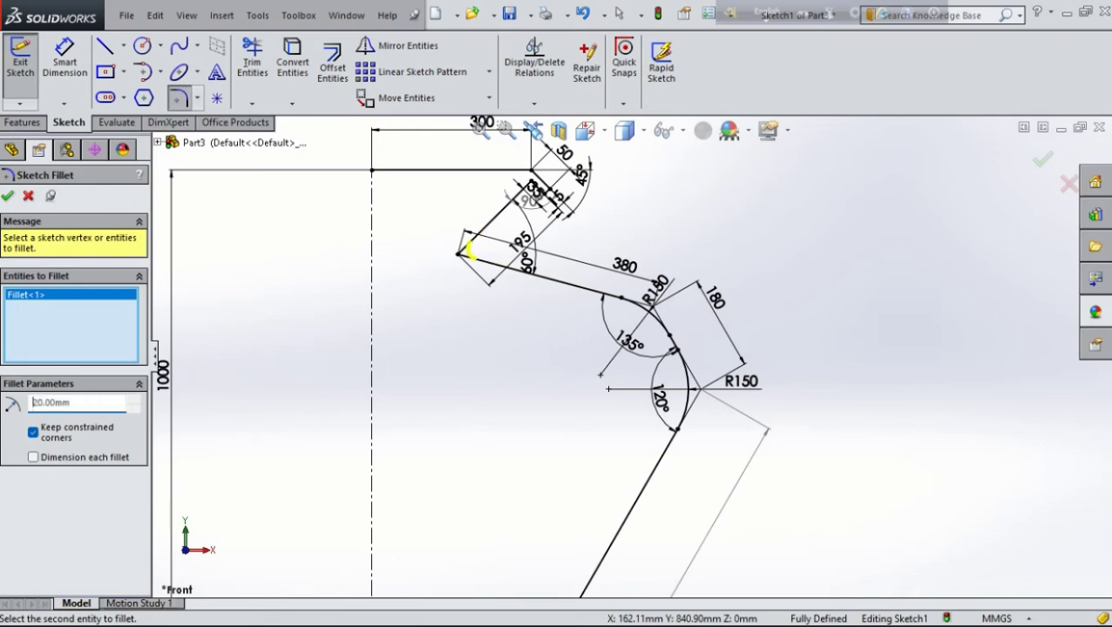
pyautogui.press('Return')
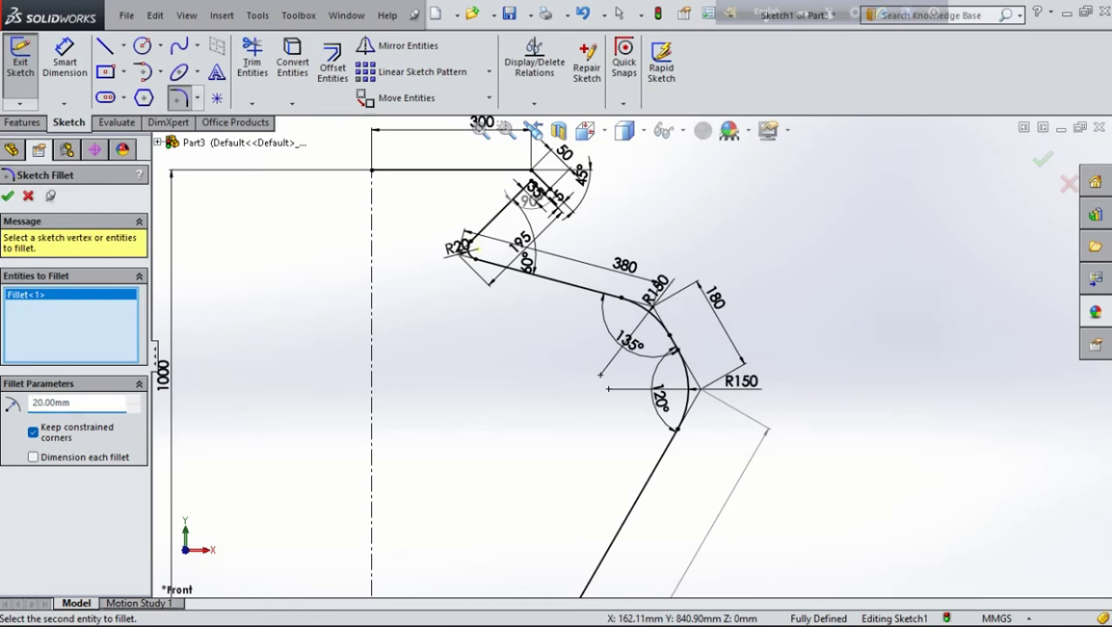
# Pick two top corner vertices, cancel those fillets, and select the rim-top corner vertex
pyautogui.scroll(-3, 634, 356)
pyautogui.scroll(-2, 563, 250)
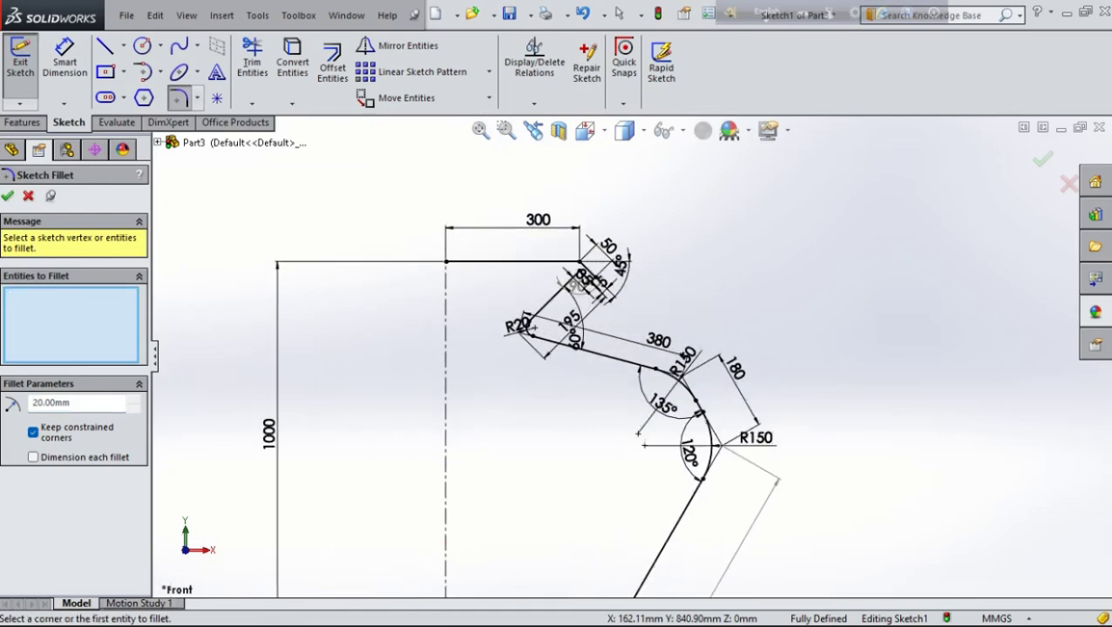
pyautogui.scroll(-3, 563, 250)
pyautogui.scroll(-5, 564, 250)
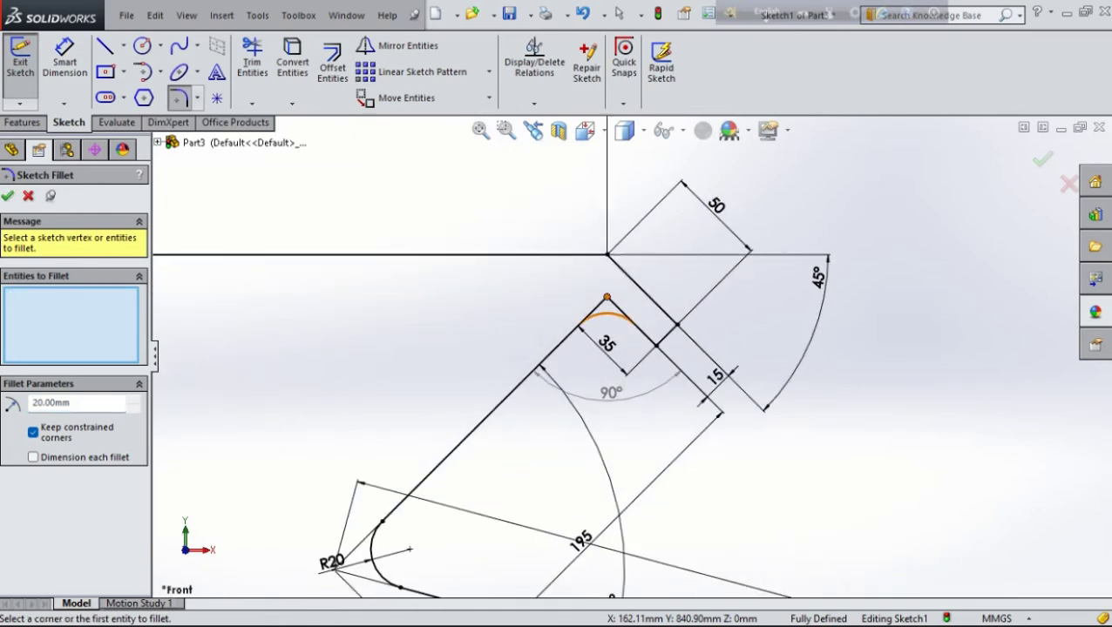
pyautogui.click(608, 297)
pyautogui.click(607, 255)
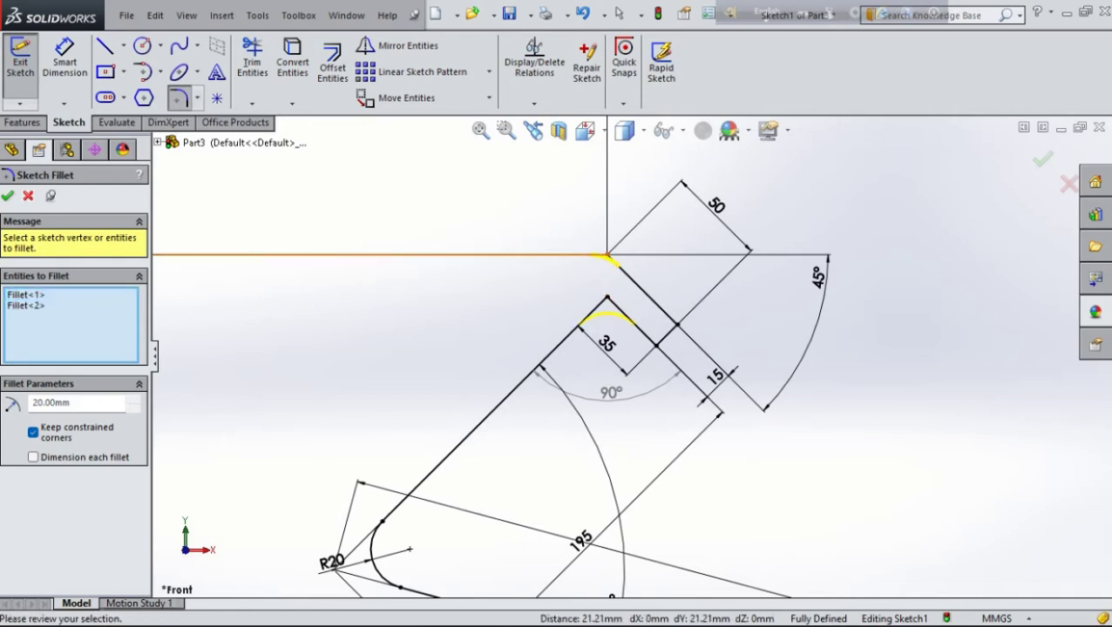
pyautogui.press('Escape')
pyautogui.click(608, 254)
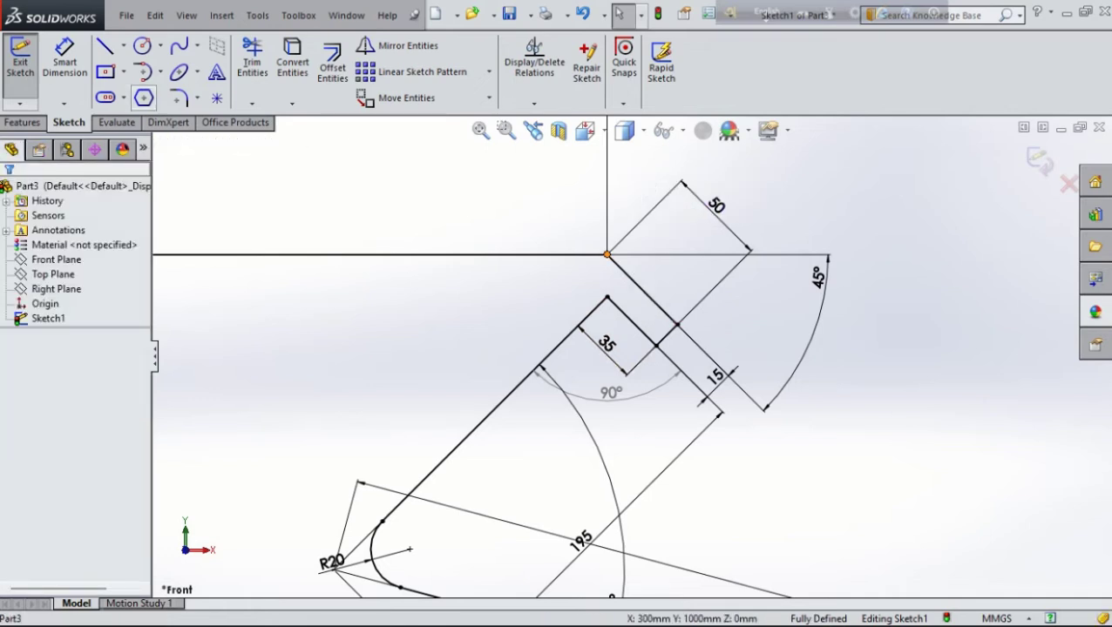
# Round the rim-top corner with an R30 sketch fillet
pyautogui.click(179, 97)
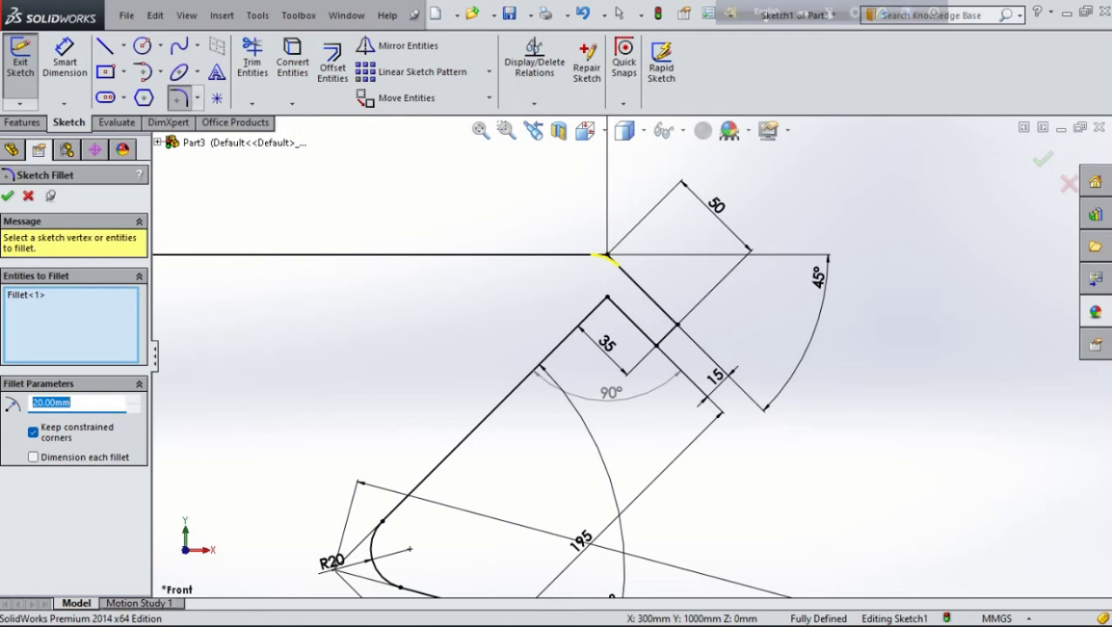
pyautogui.press('Up')
pyautogui.write('30')
pyautogui.press('Return')
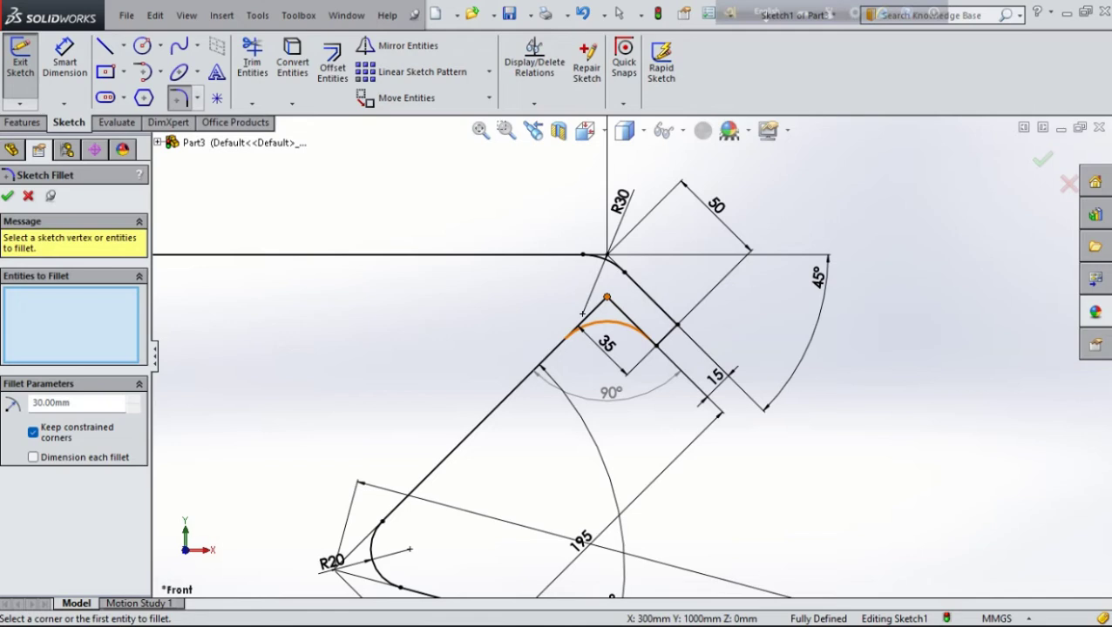
# Fillet the inner lip corner and the adjacent lip corner with R5 fillets
pyautogui.click(582, 313)
pyautogui.doubleClick(51, 403)
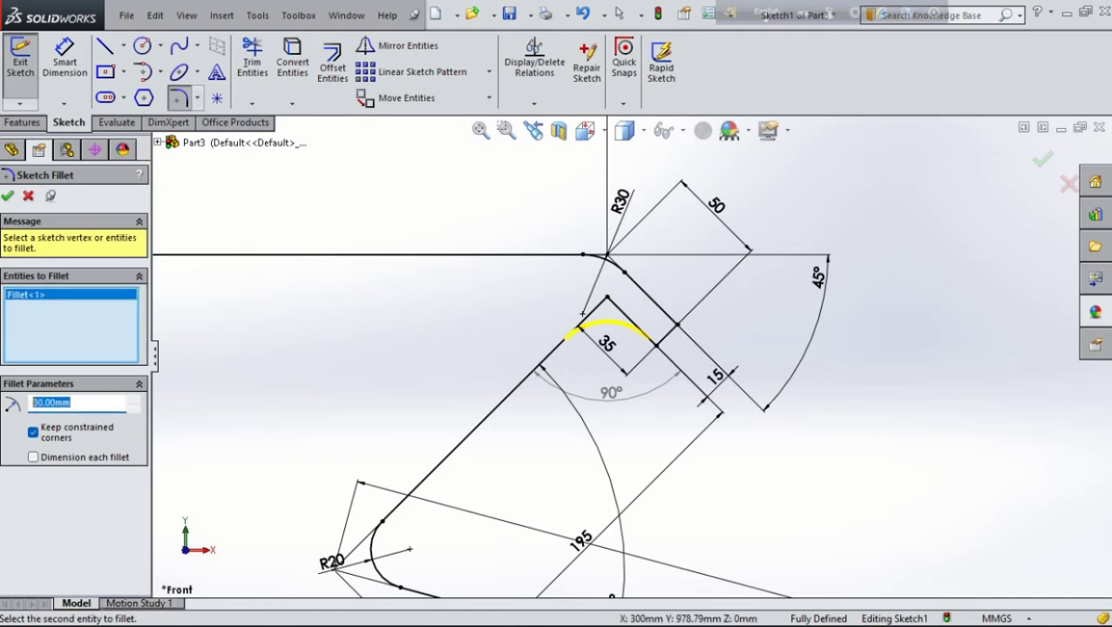
pyautogui.write('5')
pyautogui.press('Return')
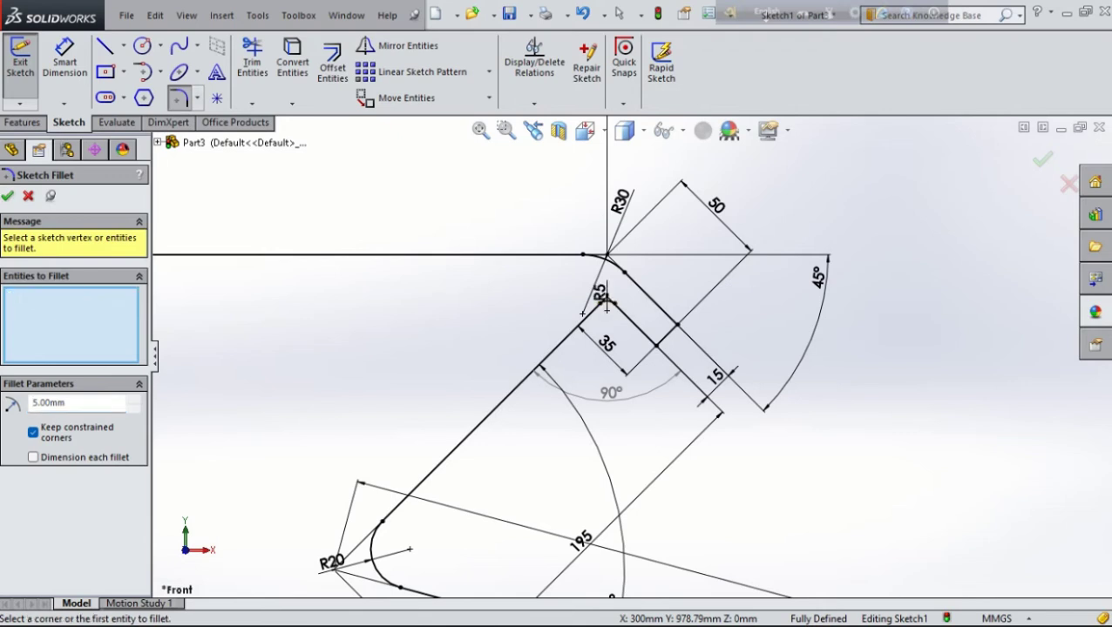
pyautogui.scroll(2, 607, 307)
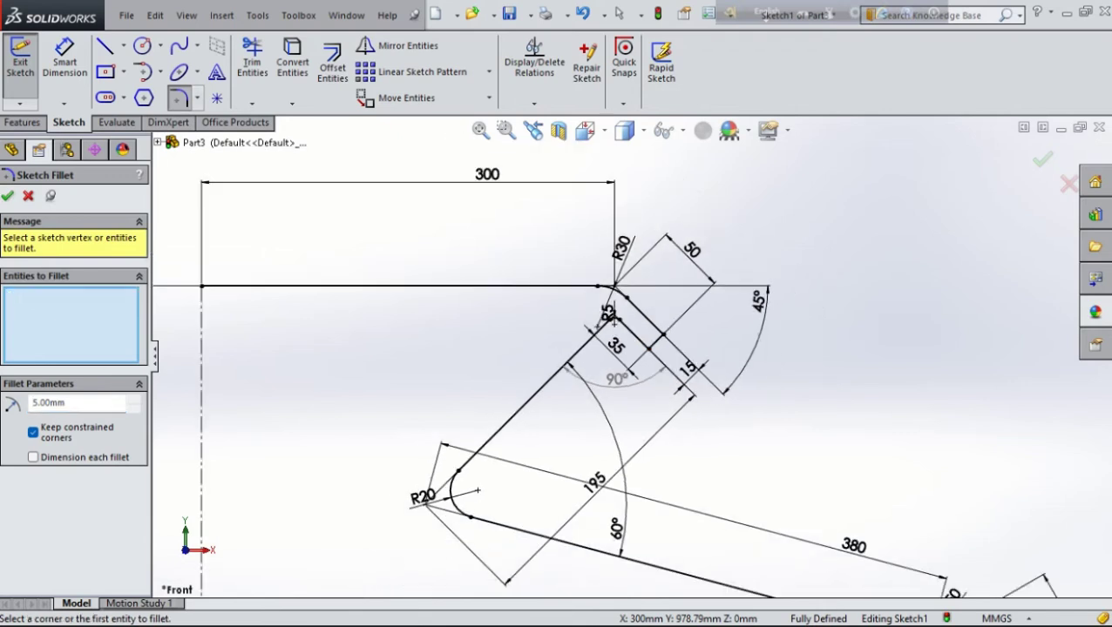
pyautogui.scroll(-2, 595, 309)
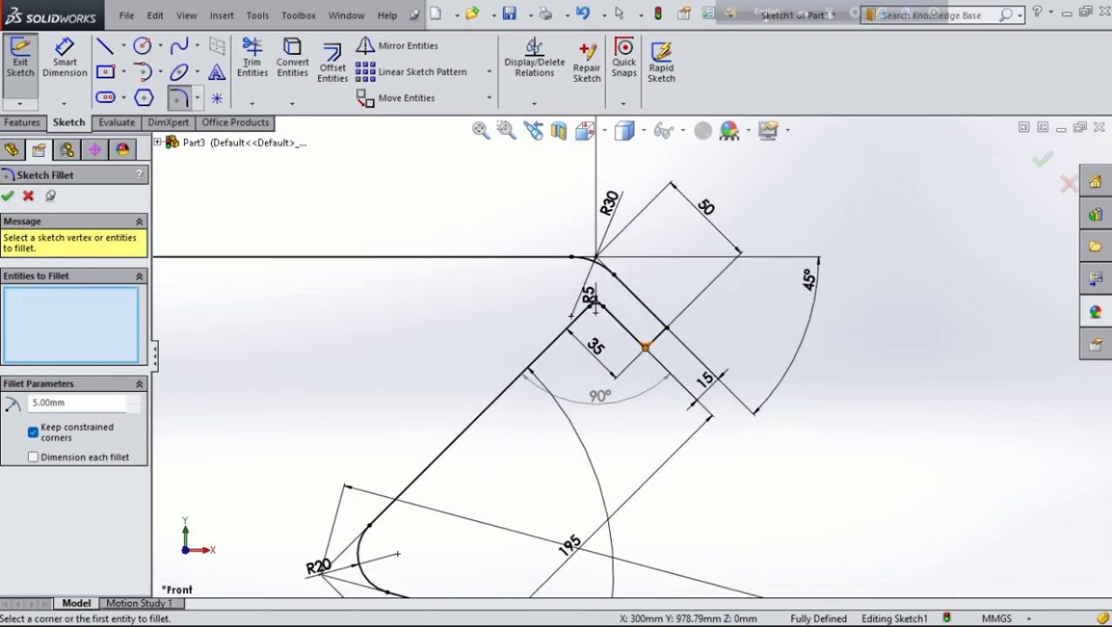
pyautogui.click(644, 346)
pyautogui.click(664, 328)
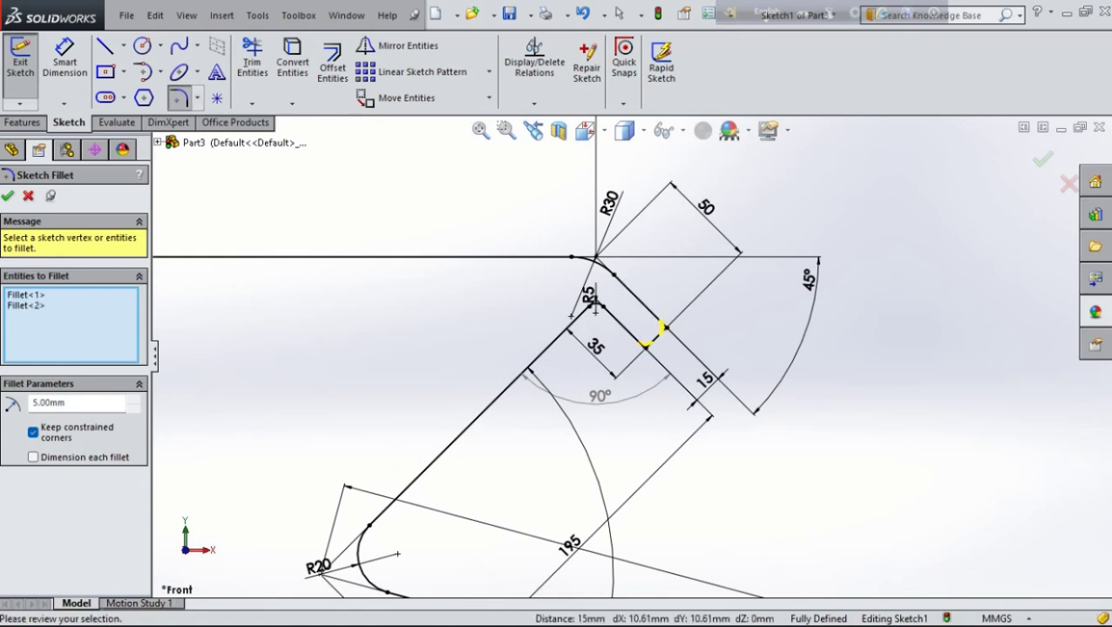
pyautogui.press('Return')
# Zoom and pan to bring the whole fully defined vase profile into view
pyautogui.scroll(2, 647, 334)
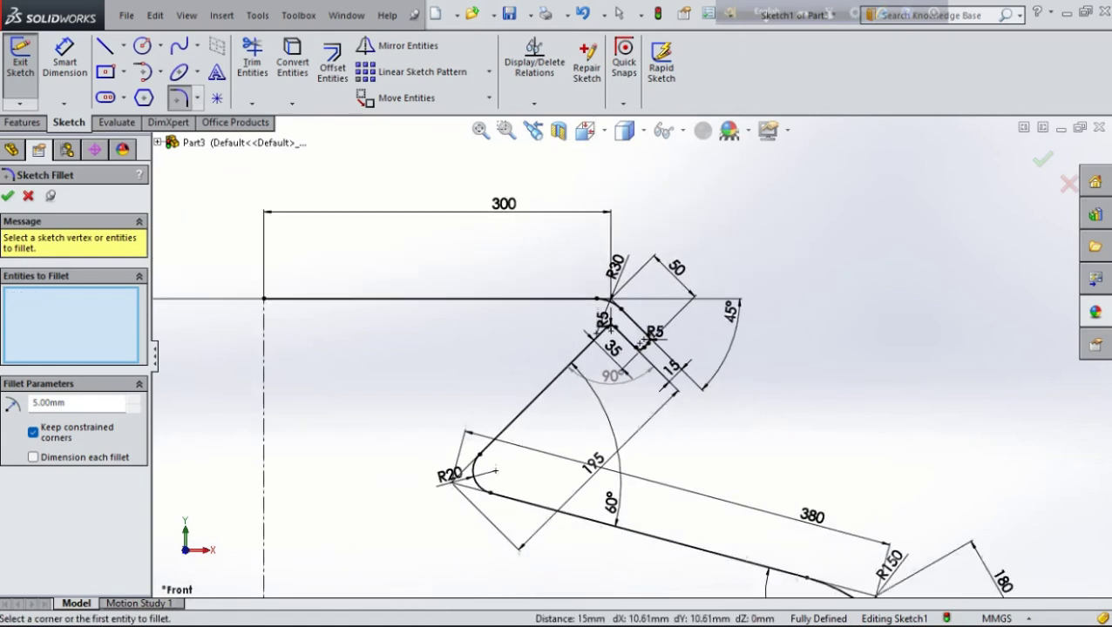
pyautogui.scroll(2, 641, 346)
pyautogui.scroll(-3, 476, 488)
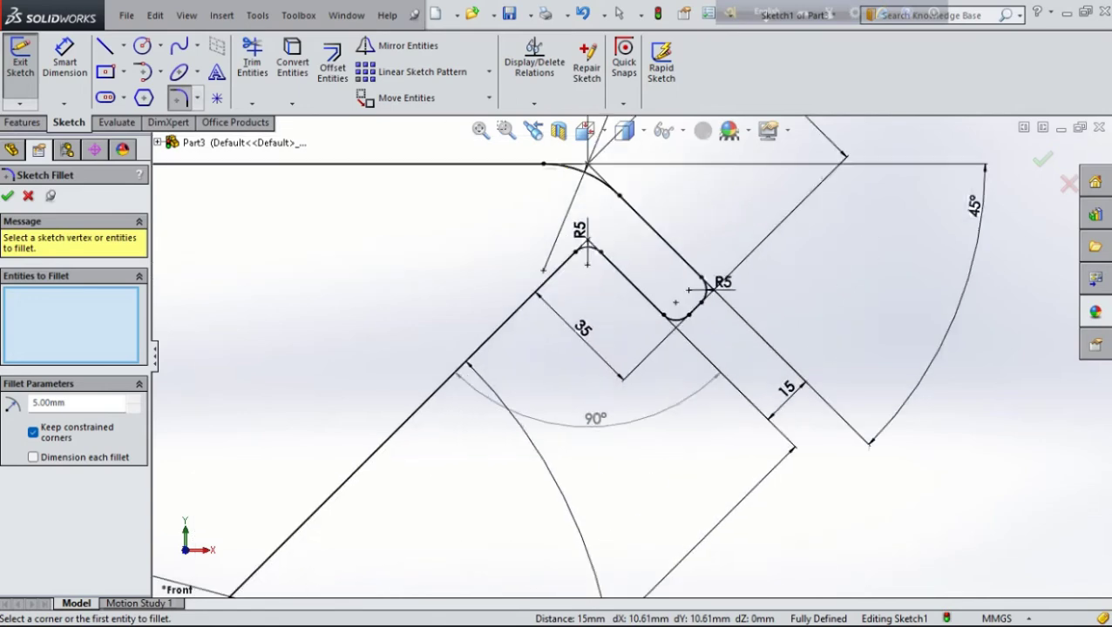
pyautogui.scroll(3, 470, 492)
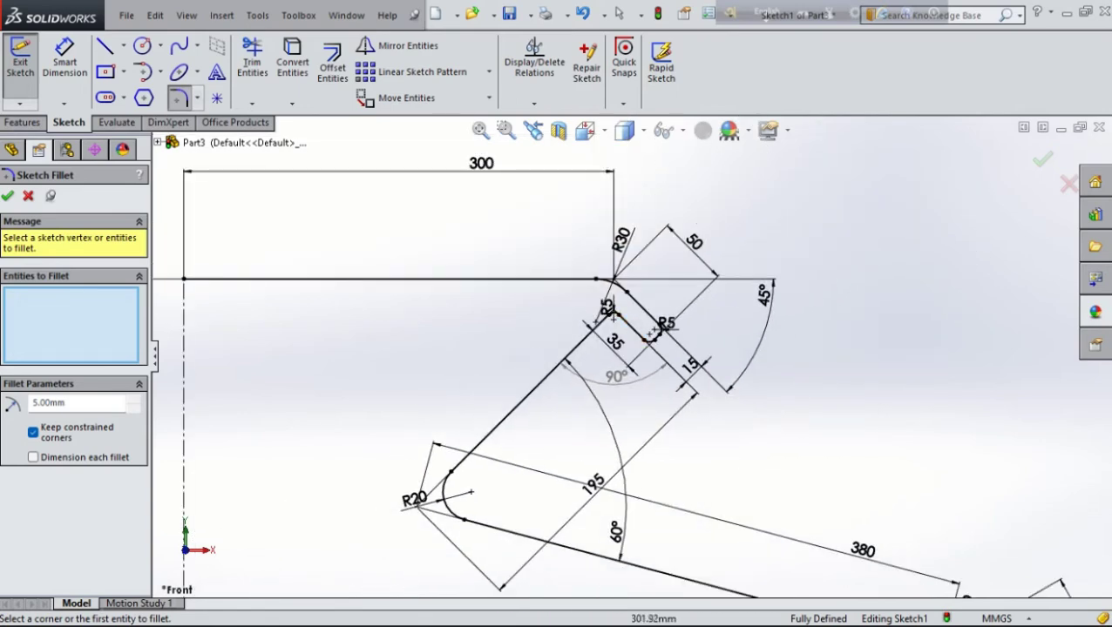
pyautogui.scroll(3, 632, 353)
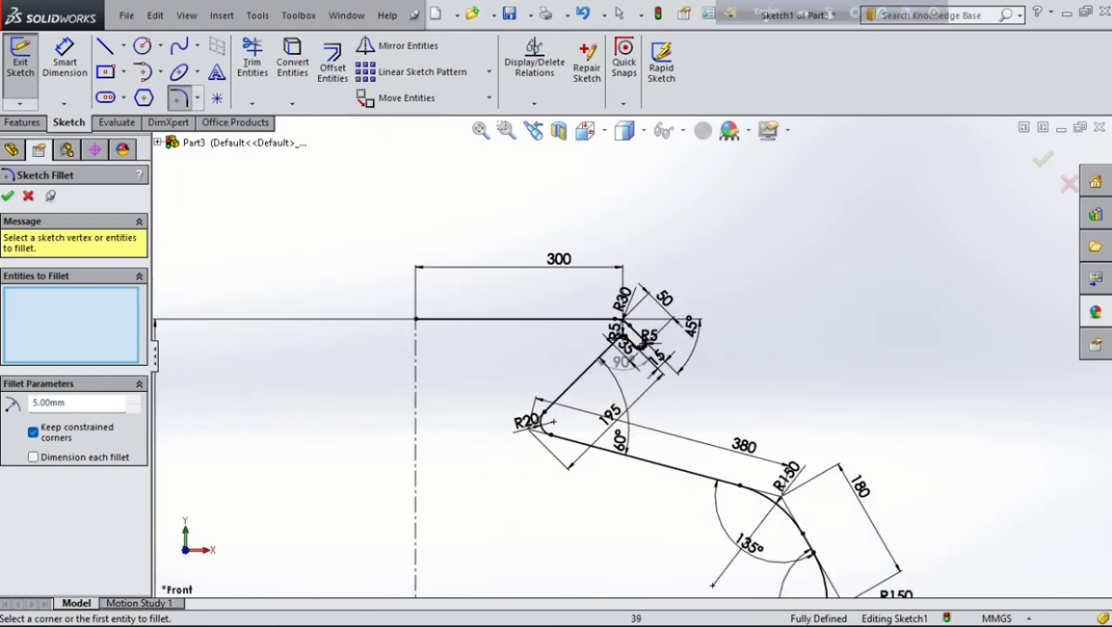
pyautogui.scroll(5, 552, 422)
pyautogui.keyDown('ctrl'); pyautogui.moveTo(583, 335); pyautogui.dragTo(551, 202, button='middle'); pyautogui.keyUp('ctrl')
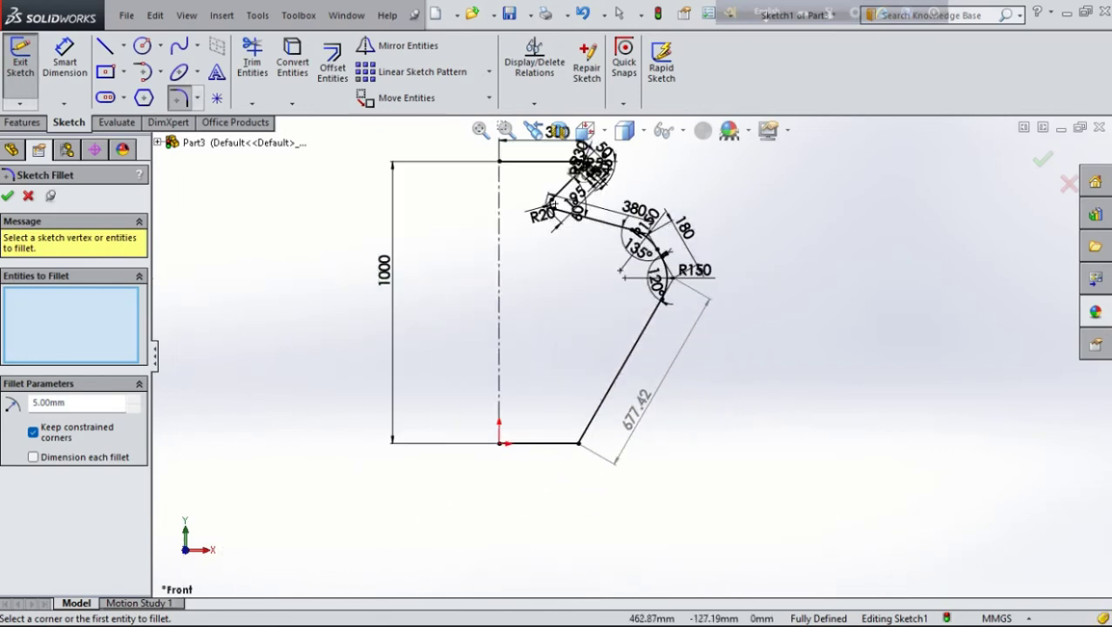
# Fillet the base line and the slanted side with an R100 fillet, then close Sketch Fillet
pyautogui.scroll(-3, 607, 497)
pyautogui.scroll(-2, 608, 497)
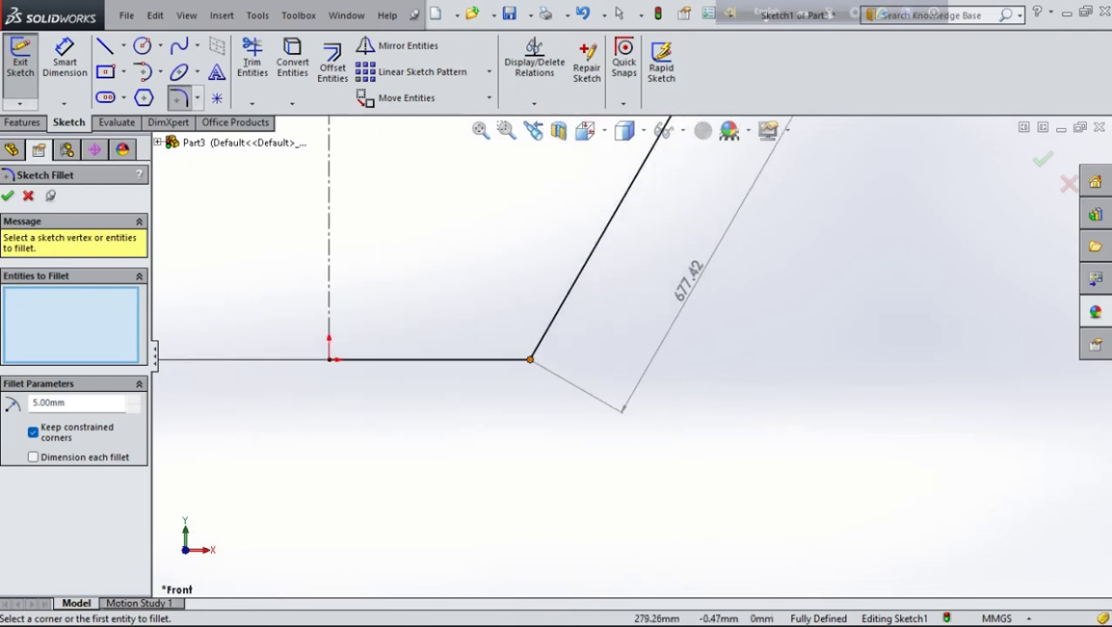
pyautogui.click(444, 359)
pyautogui.write('100')
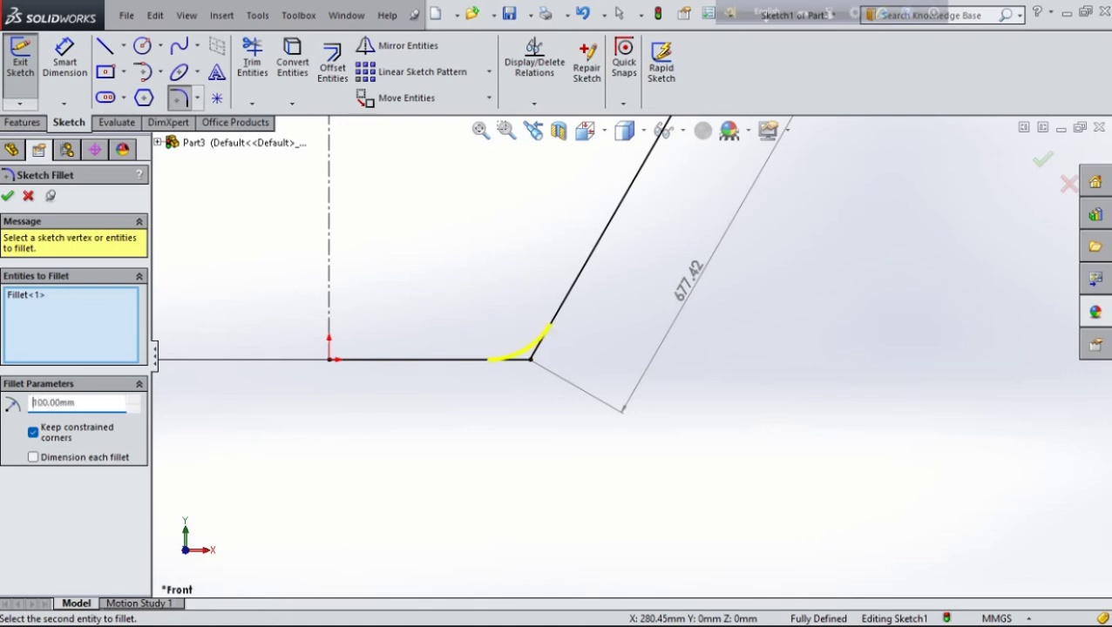
pyautogui.click(572, 287)
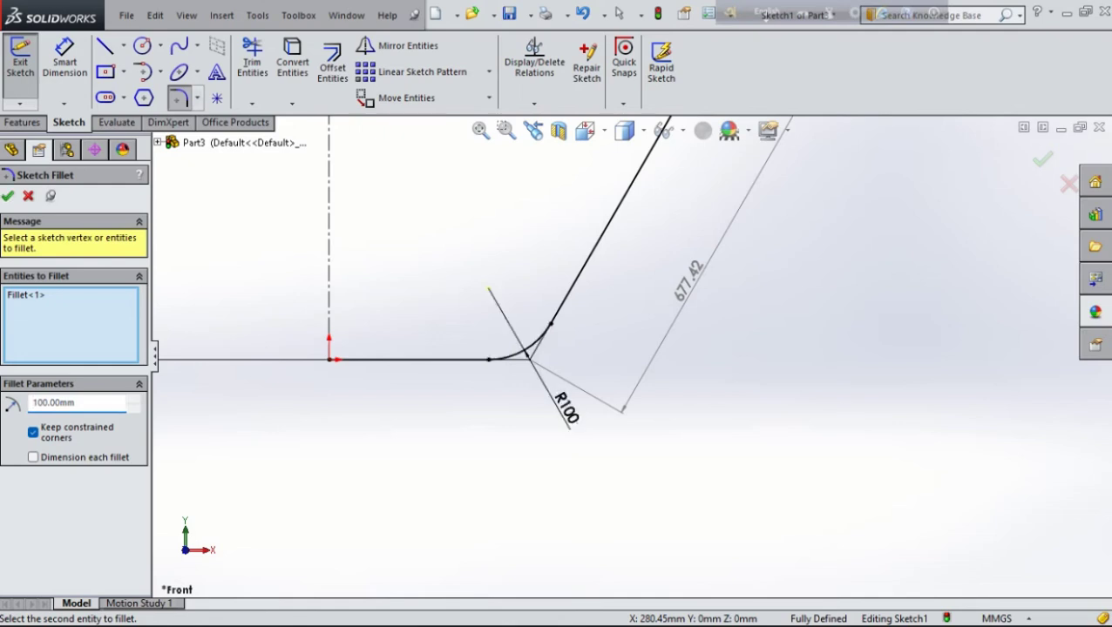
pyautogui.scroll(3, 623, 355)
pyautogui.scroll(3, 662, 406)
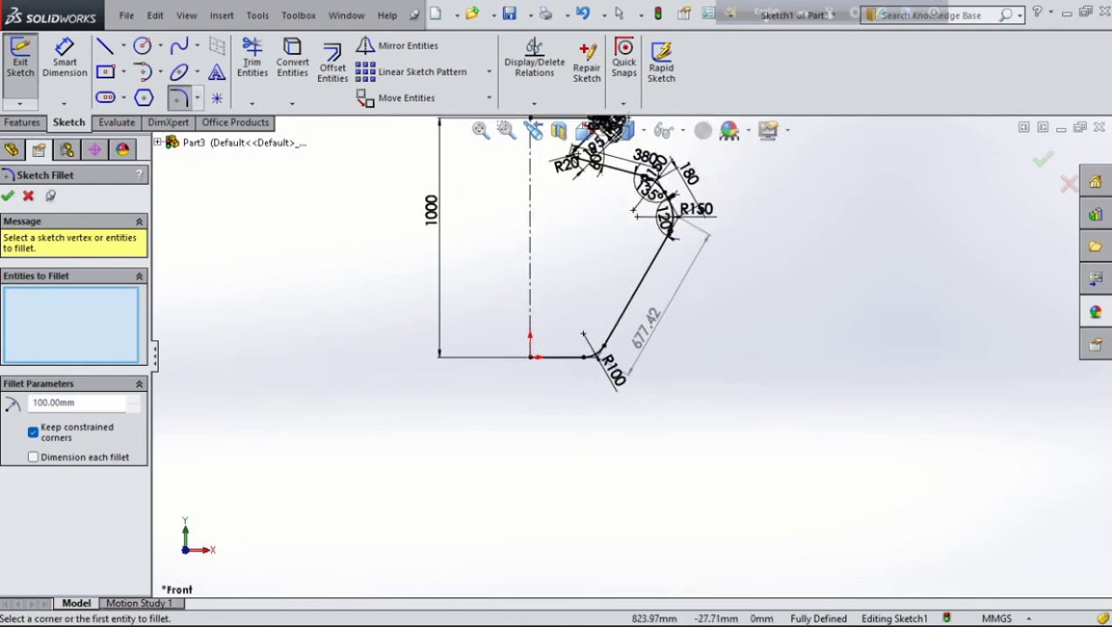
pyautogui.scroll(2, 610, 348)
pyautogui.scroll(-2, 540, 279)
pyautogui.scroll(-2, 511, 237)
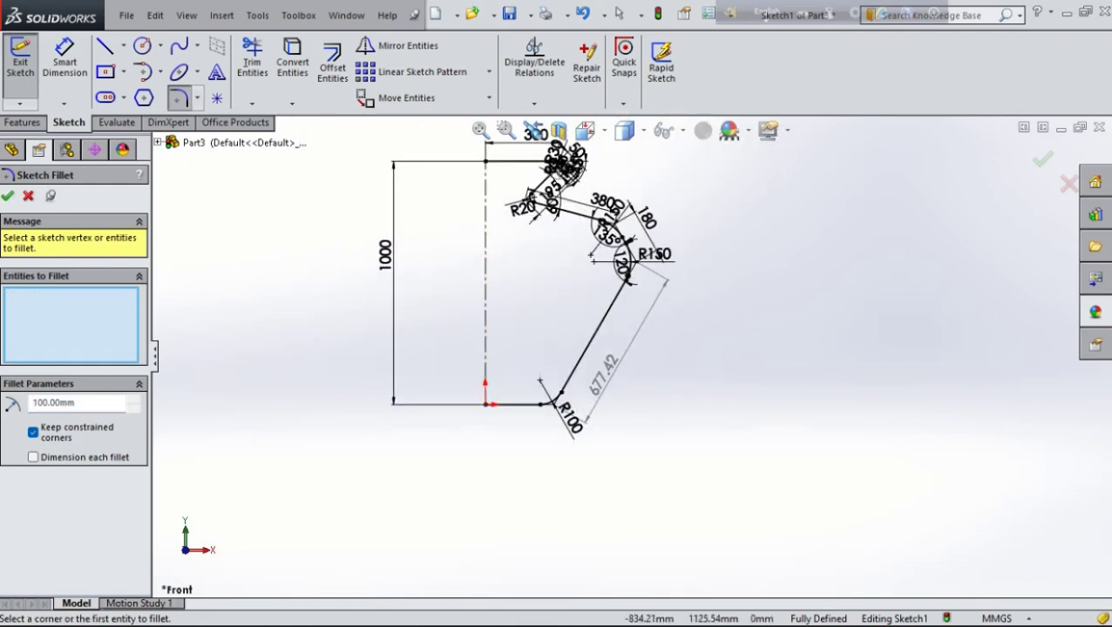
pyautogui.click(1042, 158)
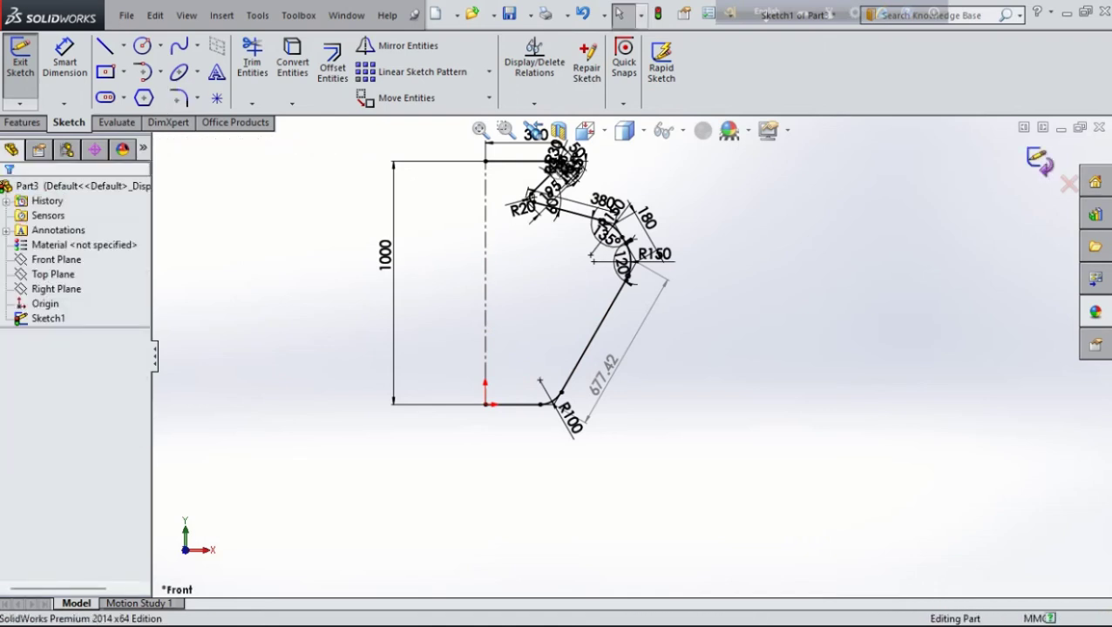
# Exit the sketch and revolve the auto-closed profile into the solid body Revolve1
pyautogui.click(20, 60)
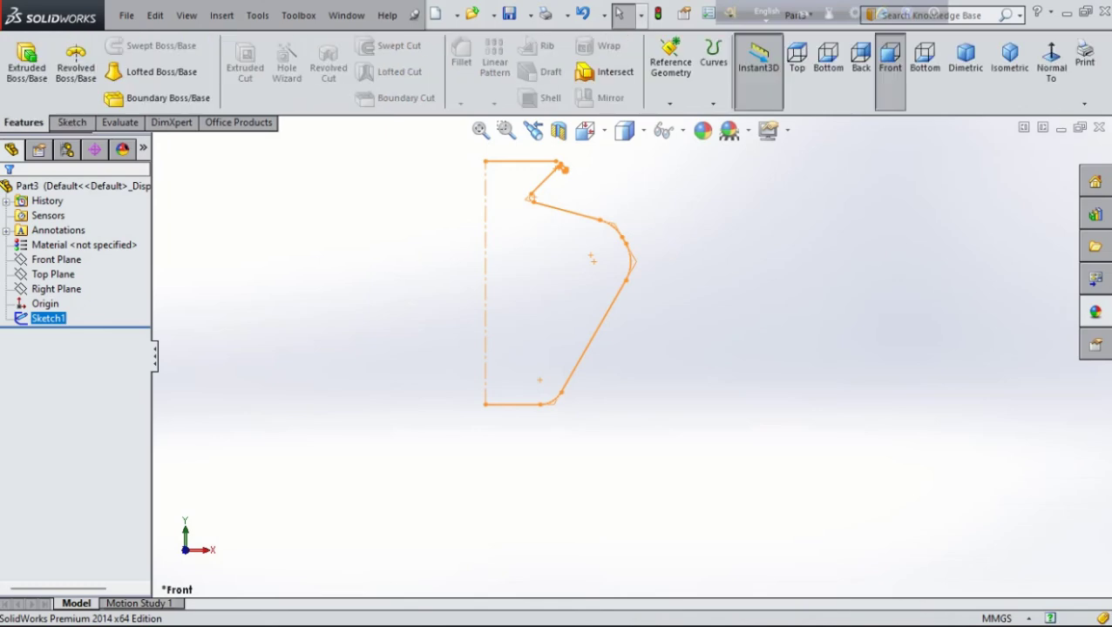
pyautogui.click(76, 62)
pyautogui.click(603, 332)
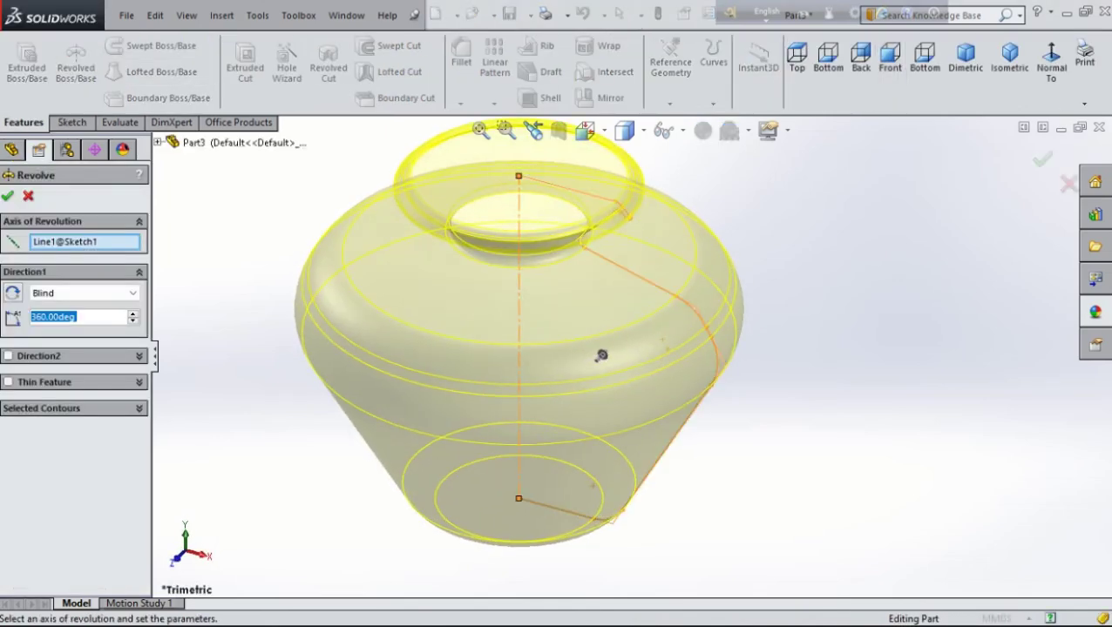
pyautogui.scroll(-3, 575, 357)
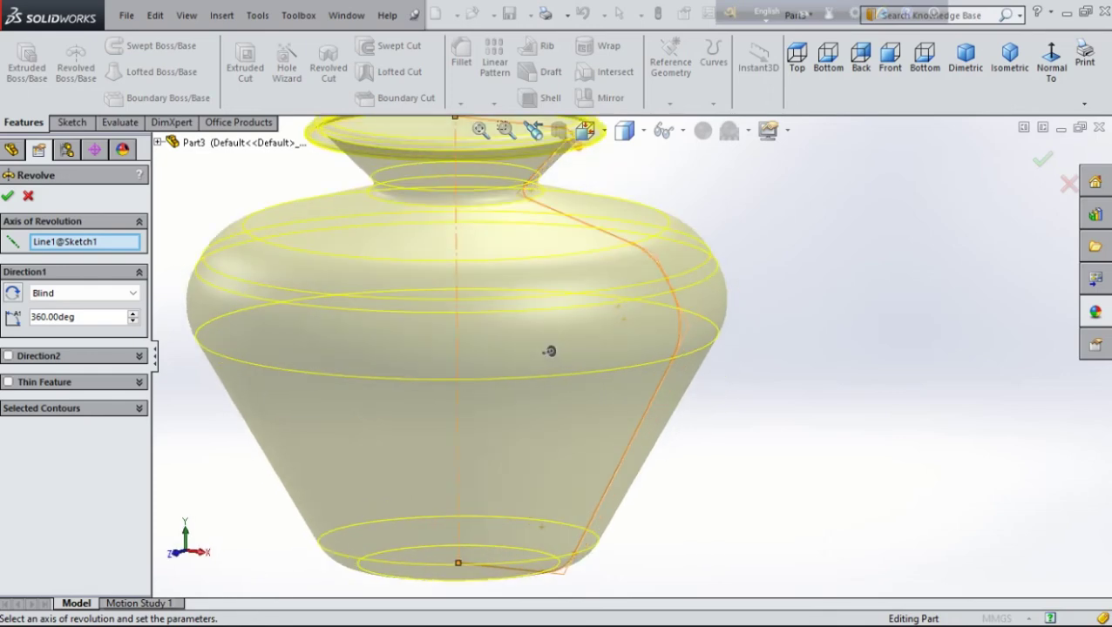
pyautogui.press('Return')
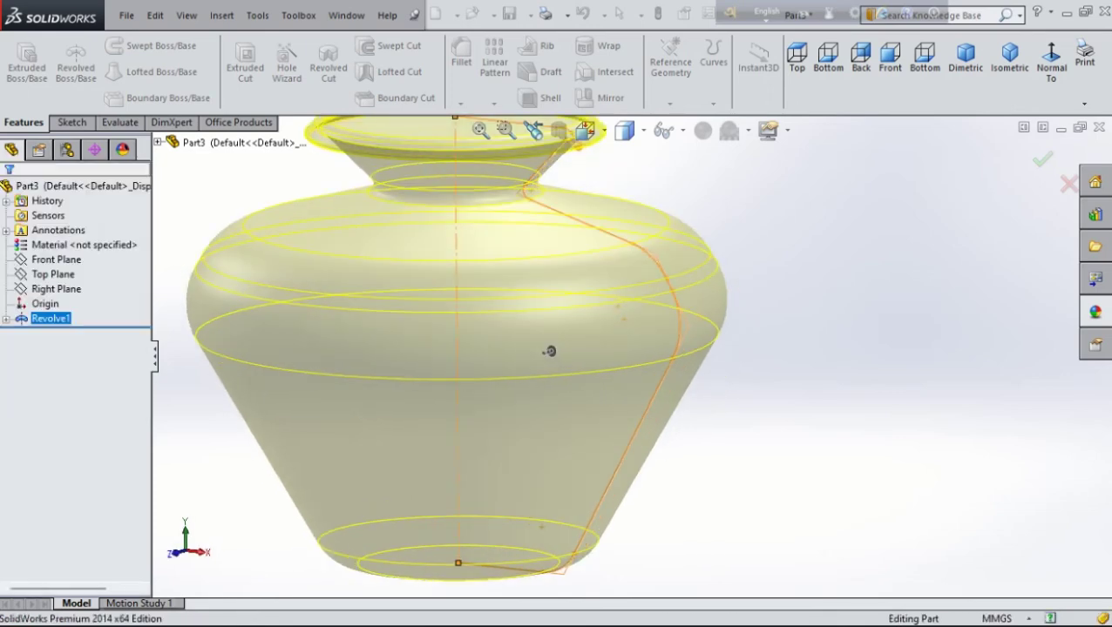
pyautogui.scroll(5, 540, 348)
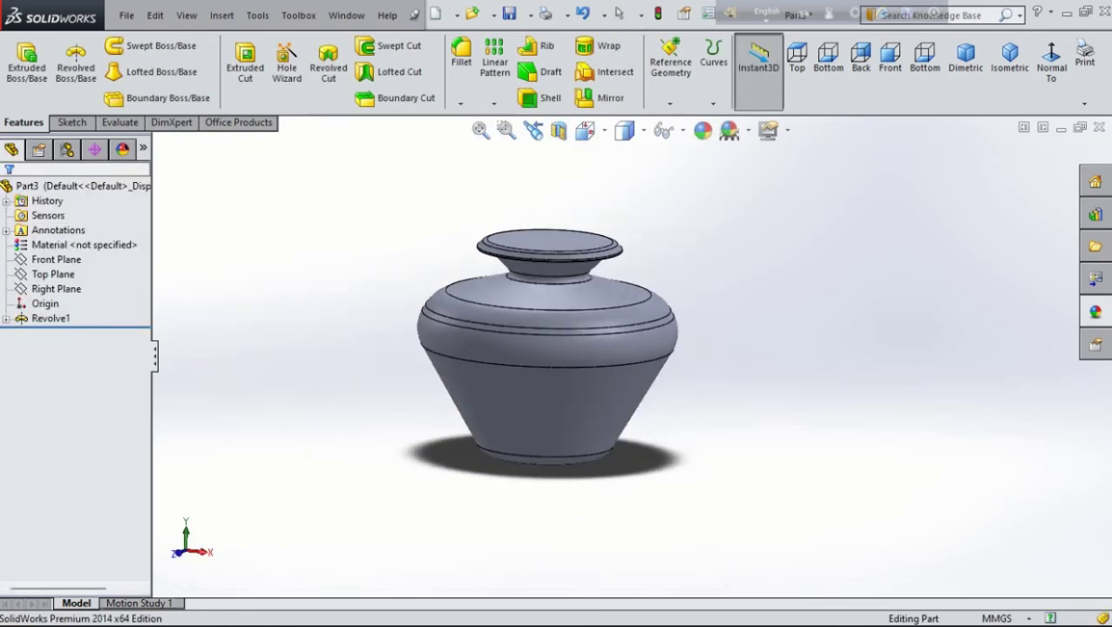
# Select the vase's top face as the face to remove in a new Shell
pyautogui.moveTo(549, 348)
pyautogui.mouseDown(button='middle')
pyautogui.moveTo(549, 287)
pyautogui.moveTo(522, 410)
pyautogui.moveTo(549, 348)
pyautogui.mouseUp(button='middle')
pyautogui.moveTo(523, 209); pyautogui.dragTo(538, 263, button='middle')
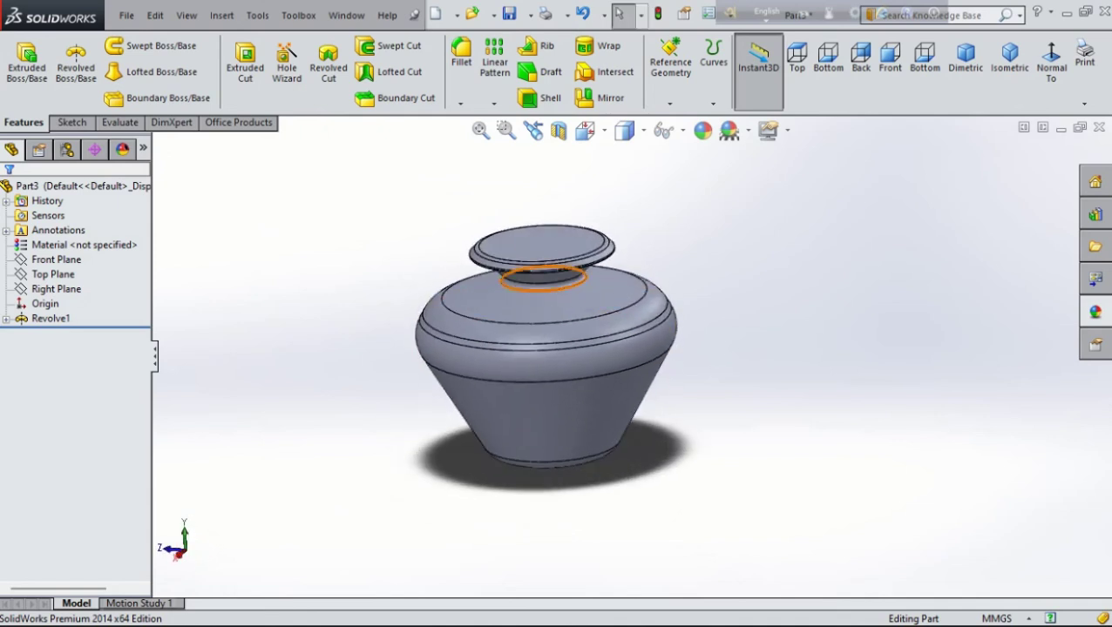
pyautogui.click(540, 242)
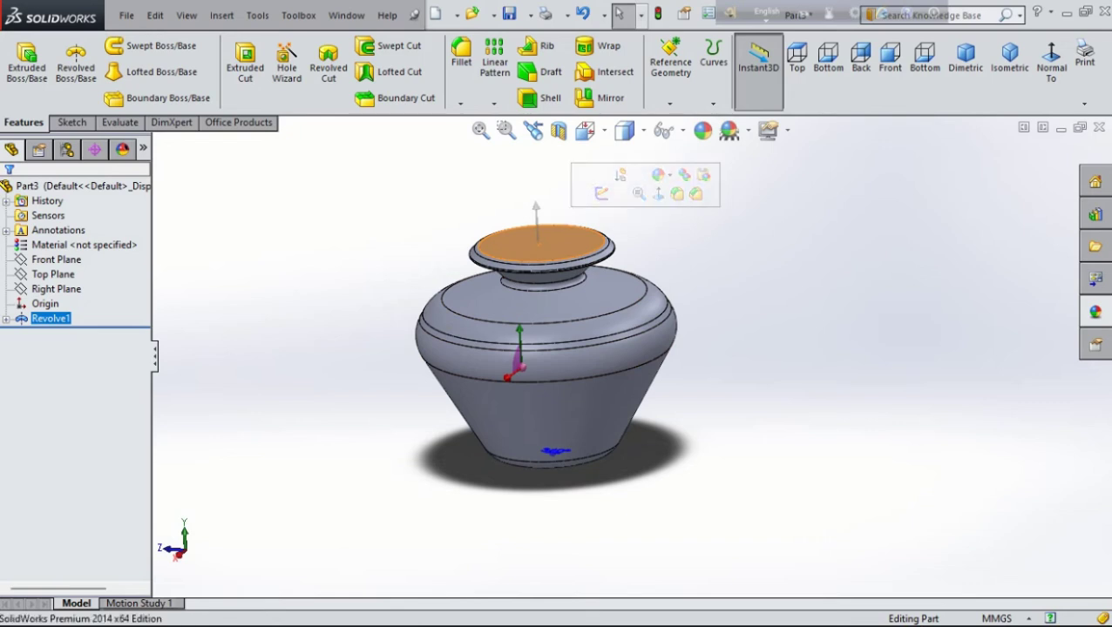
pyautogui.click(540, 97)
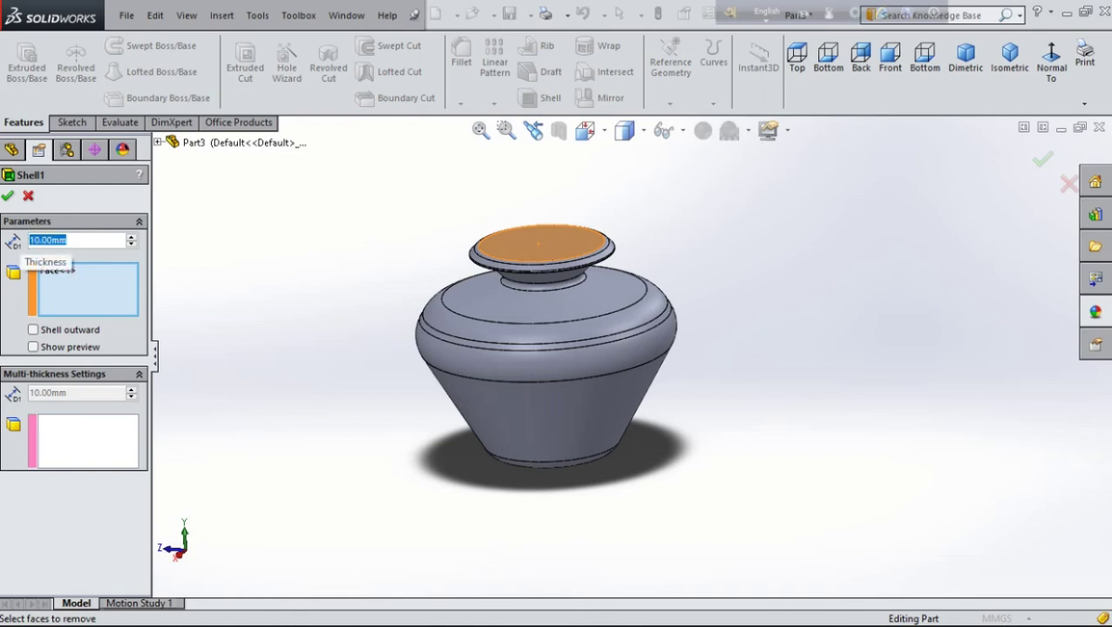
# Shell the vase with 15 mm walls, accept the warning, and orbit to show its bottom
pyautogui.write('1')
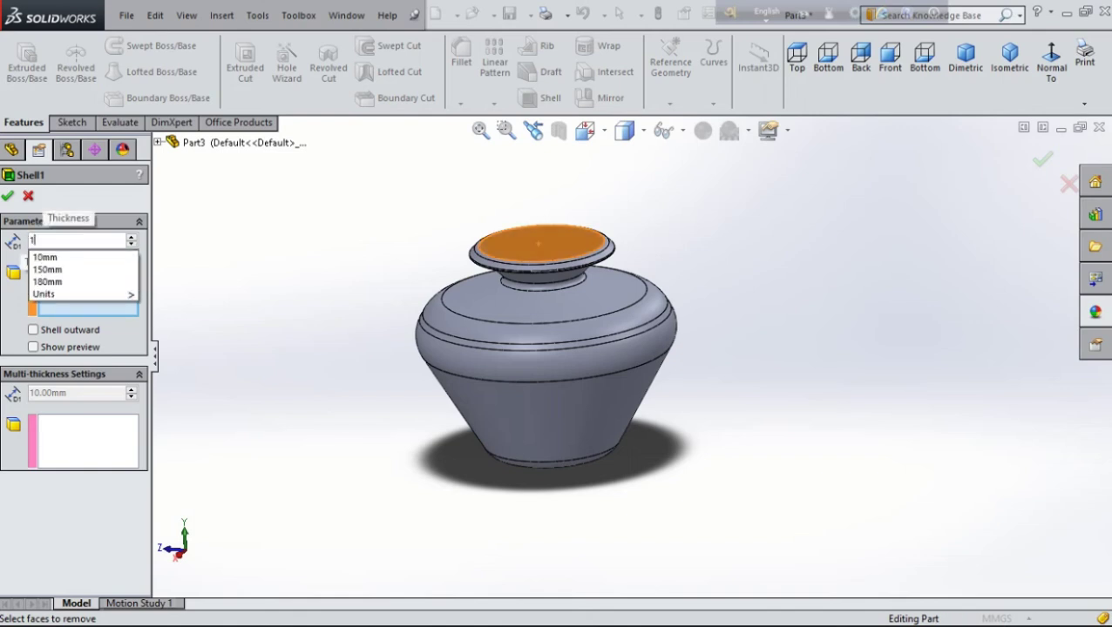
pyautogui.write('5')
pyautogui.press('Return')
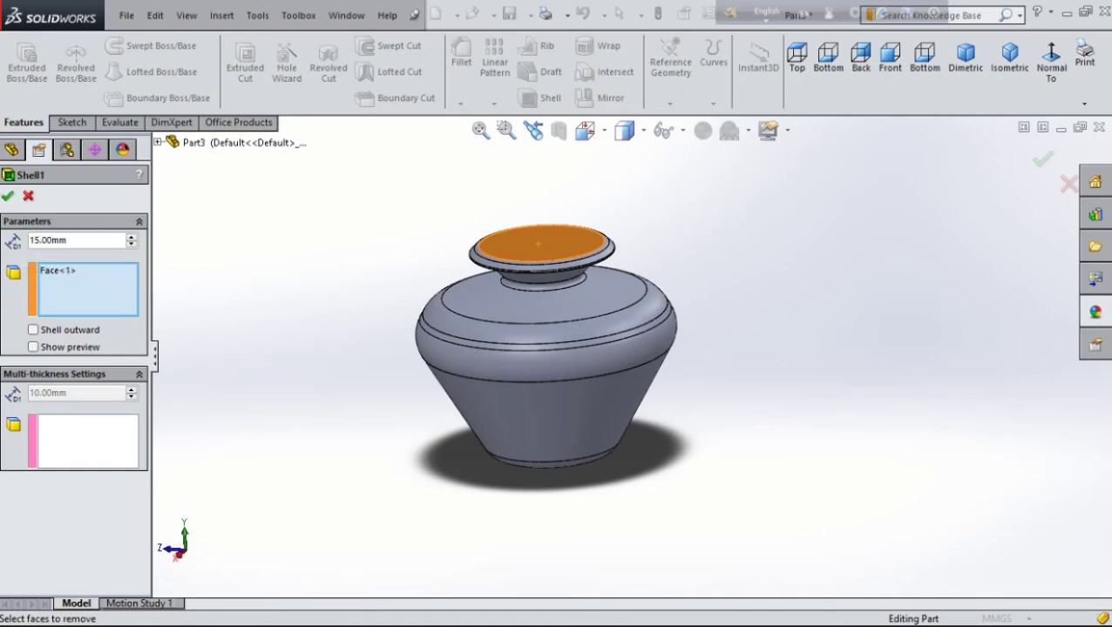
pyautogui.press('Return')
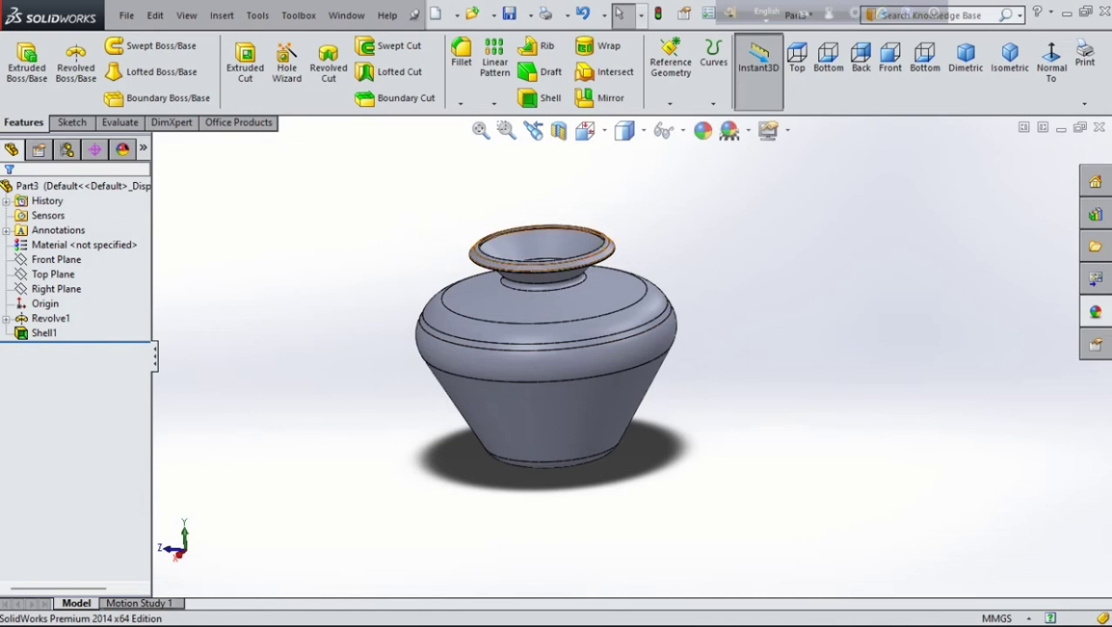
pyautogui.scroll(-2, 545, 349)
pyautogui.moveTo(558, 305)
pyautogui.mouseDown(button='middle')
pyautogui.moveTo(566, 401)
pyautogui.moveTo(627, 296)
pyautogui.mouseUp(button='middle')
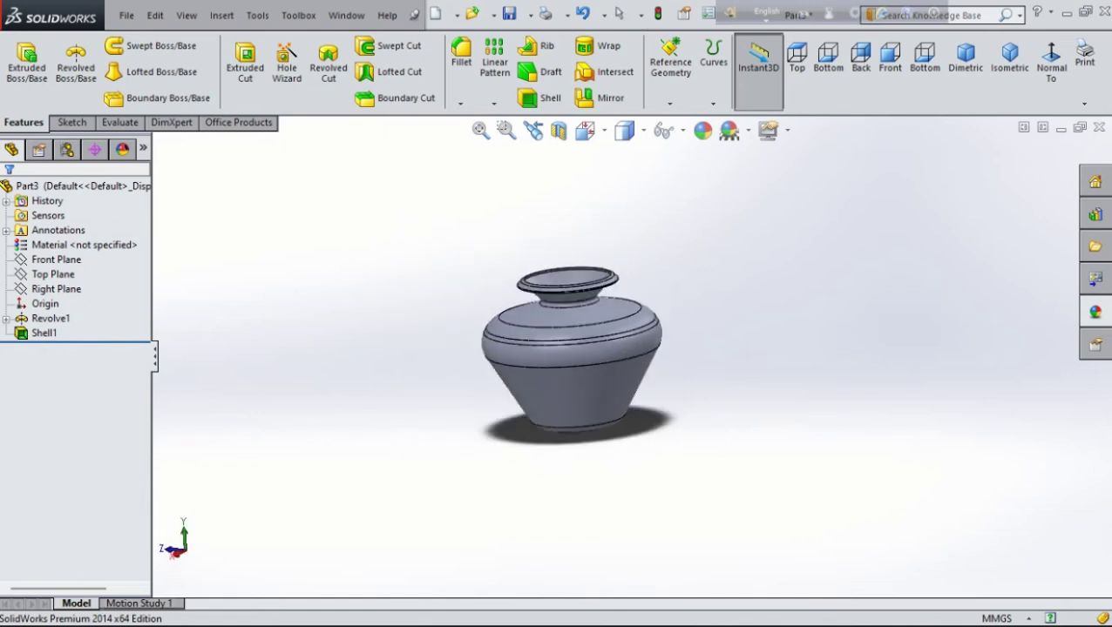
pyautogui.scroll(-2, 634, 376)
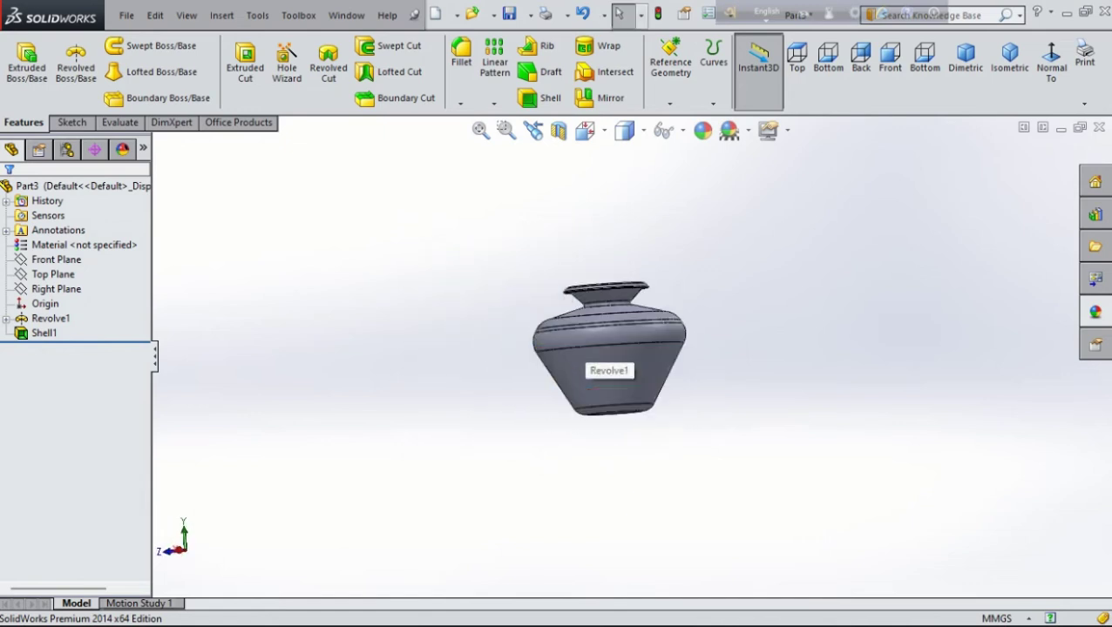
pyautogui.scroll(5, 601, 362)
pyautogui.moveTo(601, 361)
pyautogui.mouseDown(button='middle')
pyautogui.moveTo(601, 261)
pyautogui.moveTo(627, 366)
pyautogui.moveTo(662, 410)
pyautogui.mouseUp(button='middle')
# Convert the bottom face's edge into a circle in Sketch2, then begin extruding it
pyautogui.click(689, 401)
pyautogui.click(736, 342)
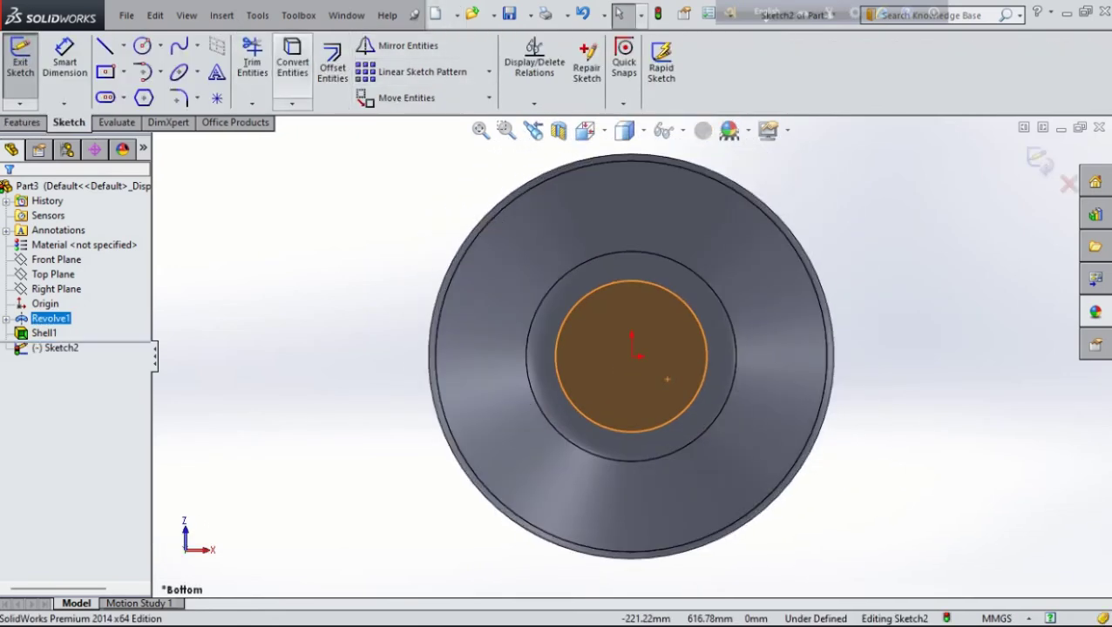
pyautogui.click(292, 61)
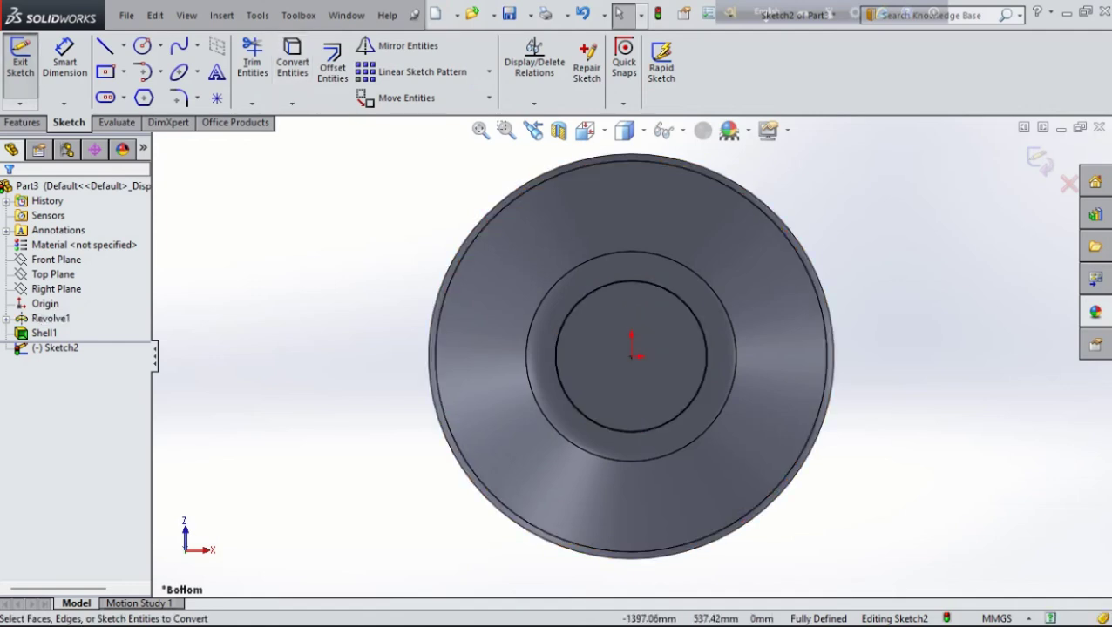
pyautogui.click(20, 56)
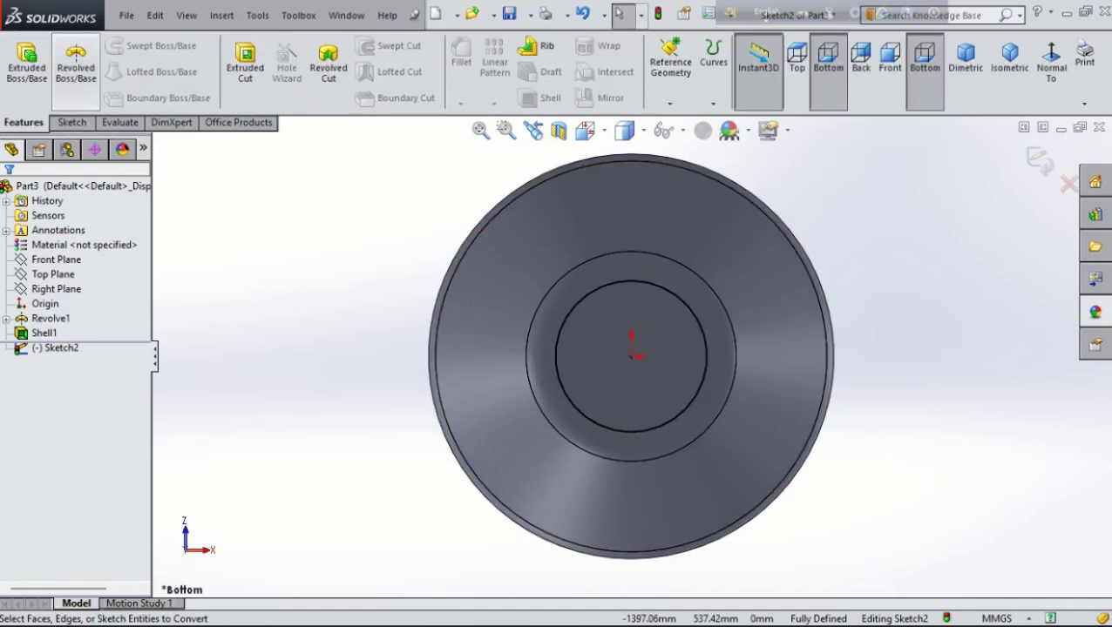
pyautogui.click(26, 59)
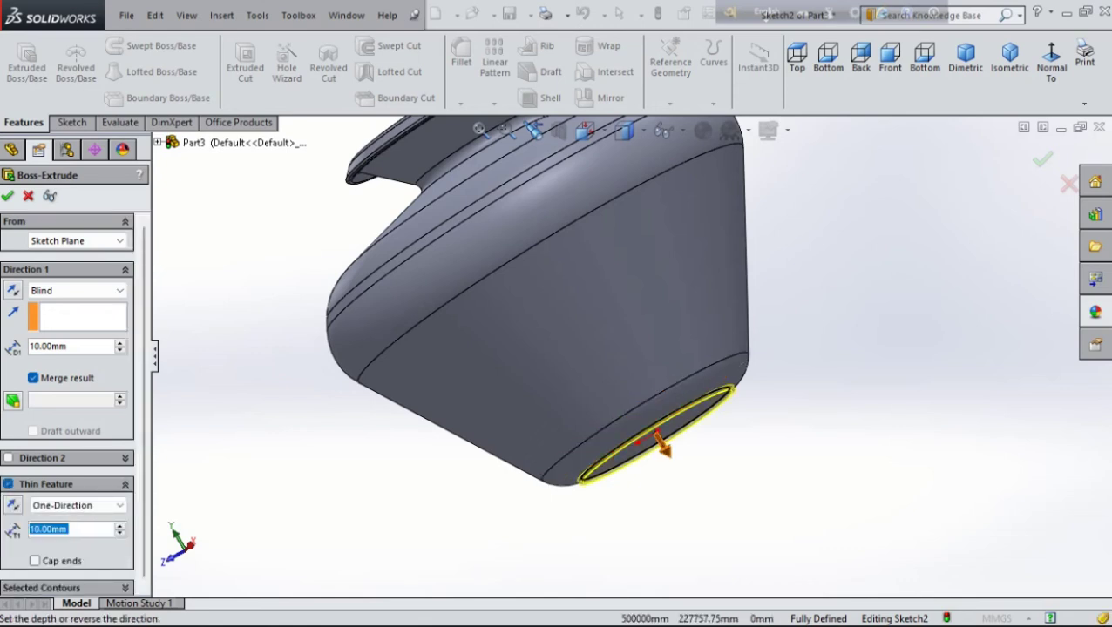
# Flip the thin wall inward and enable a second extrusion direction
pyautogui.scroll(-3, 659, 440)
pyautogui.scroll(5, 658, 412)
pyautogui.scroll(3, 588, 281)
pyautogui.scroll(3, 435, 261)
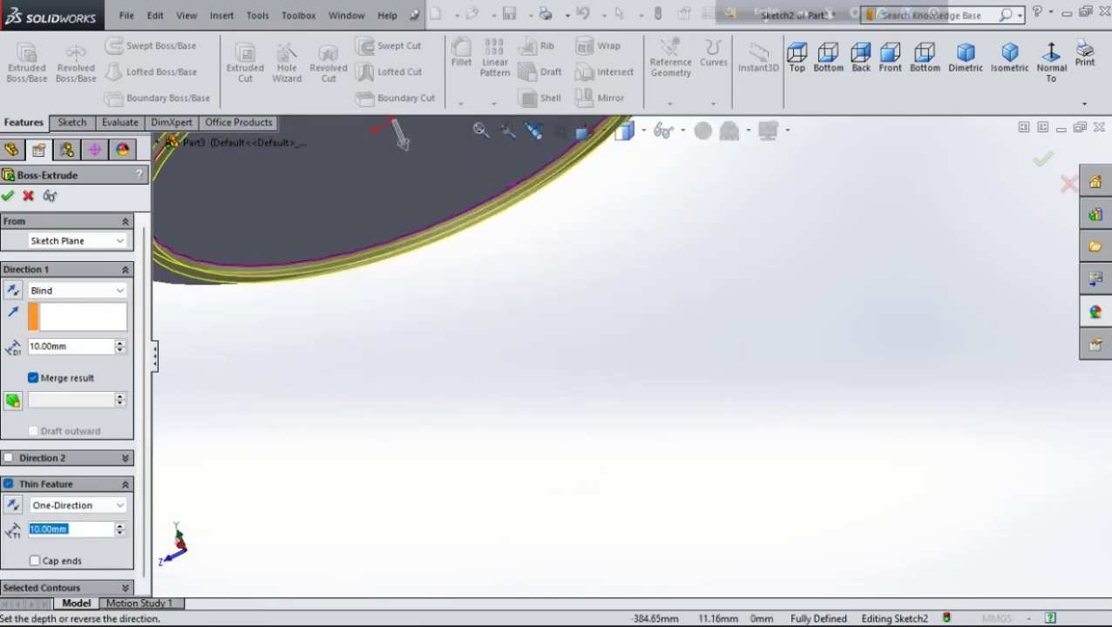
pyautogui.scroll(-2, 435, 261)
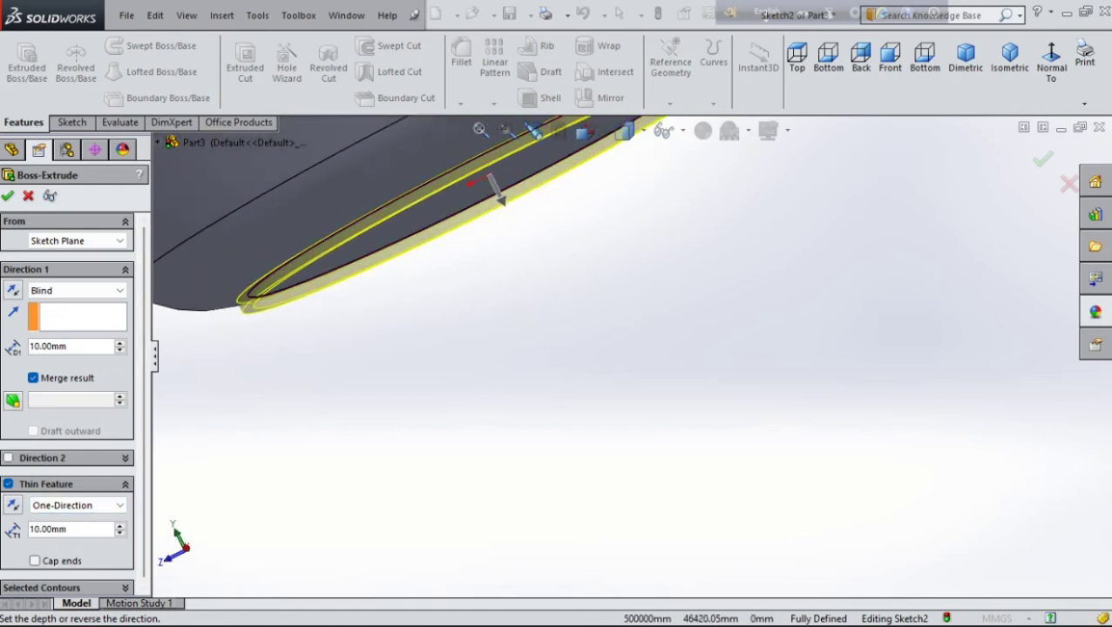
pyautogui.click(13, 505)
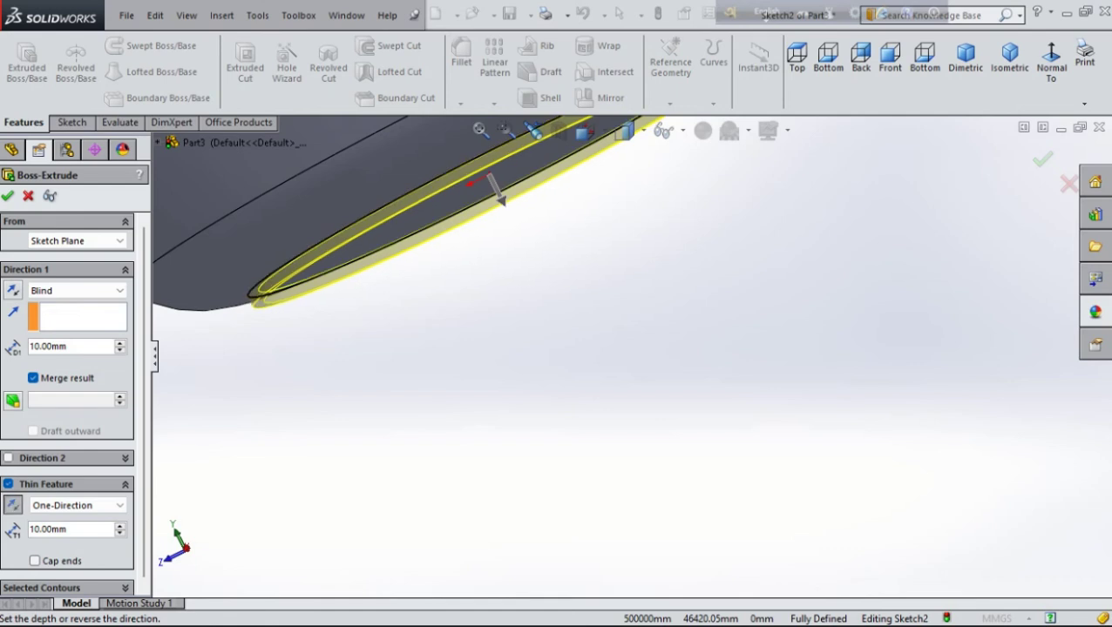
pyautogui.click(8, 458)
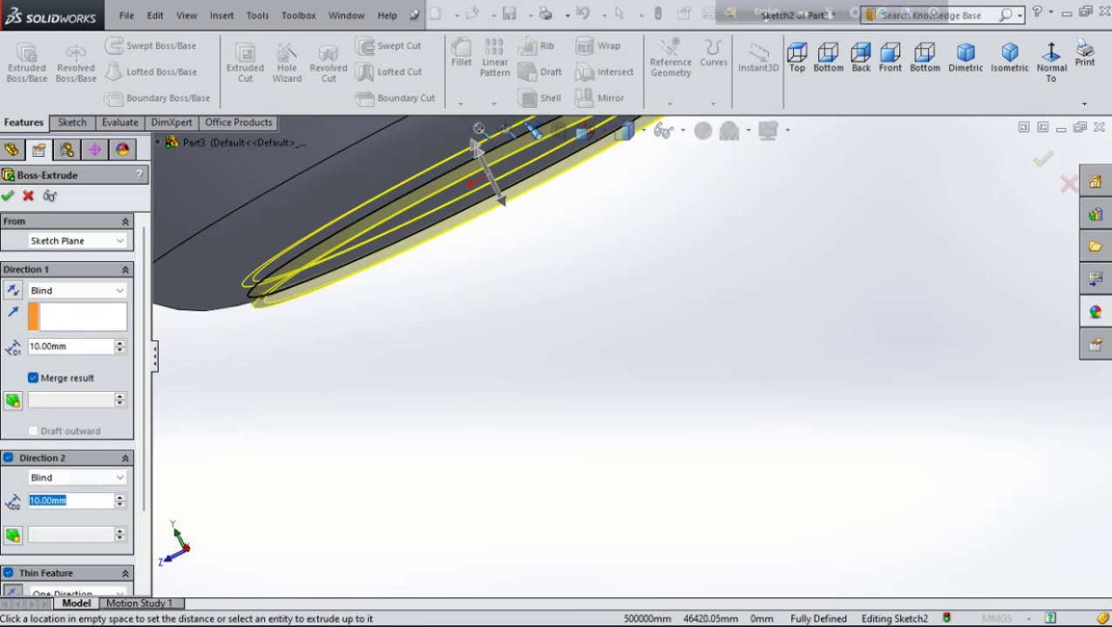
pyautogui.moveTo(476, 149); pyautogui.dragTo(499, 214, button='middle')
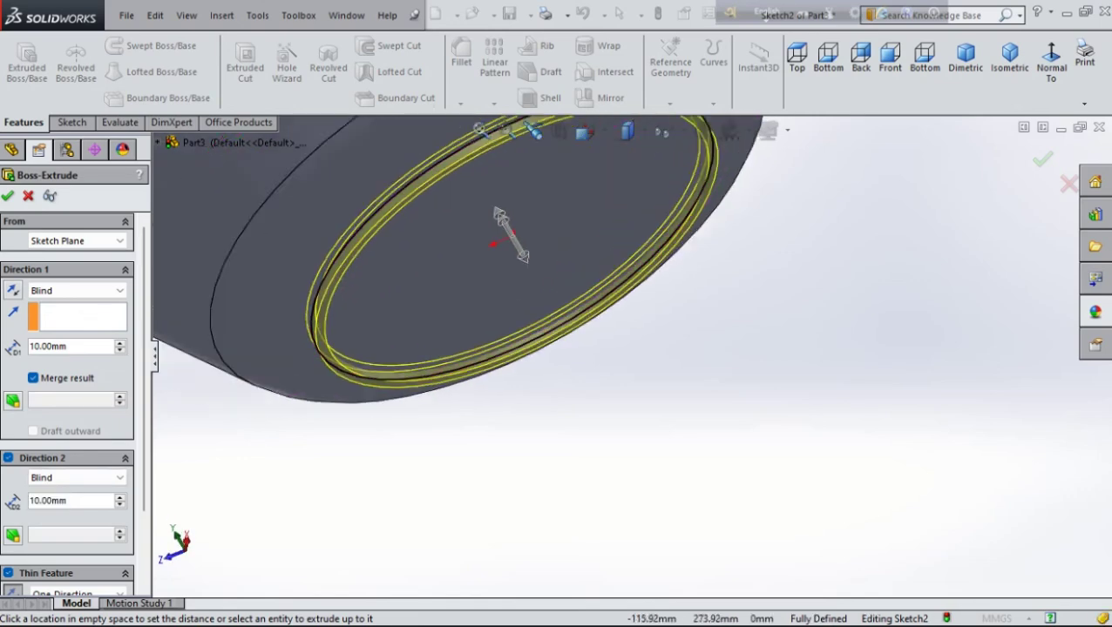
pyautogui.scroll(2, 497, 213)
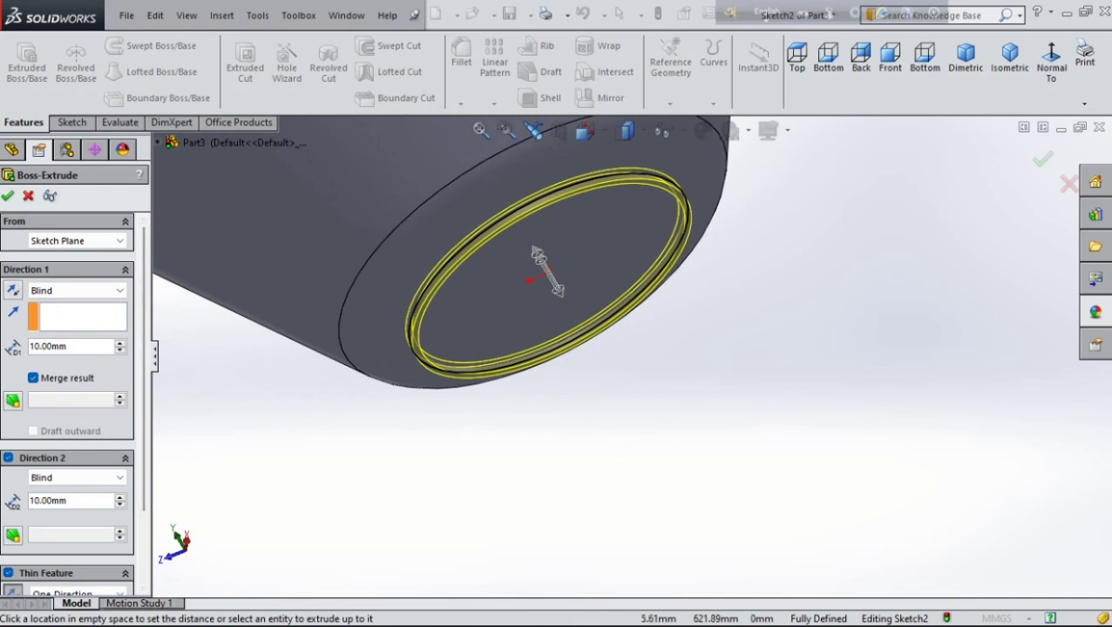
# Add a 50° draft to the thin extrusion, leaving it drafted inward
pyautogui.click(12, 400)
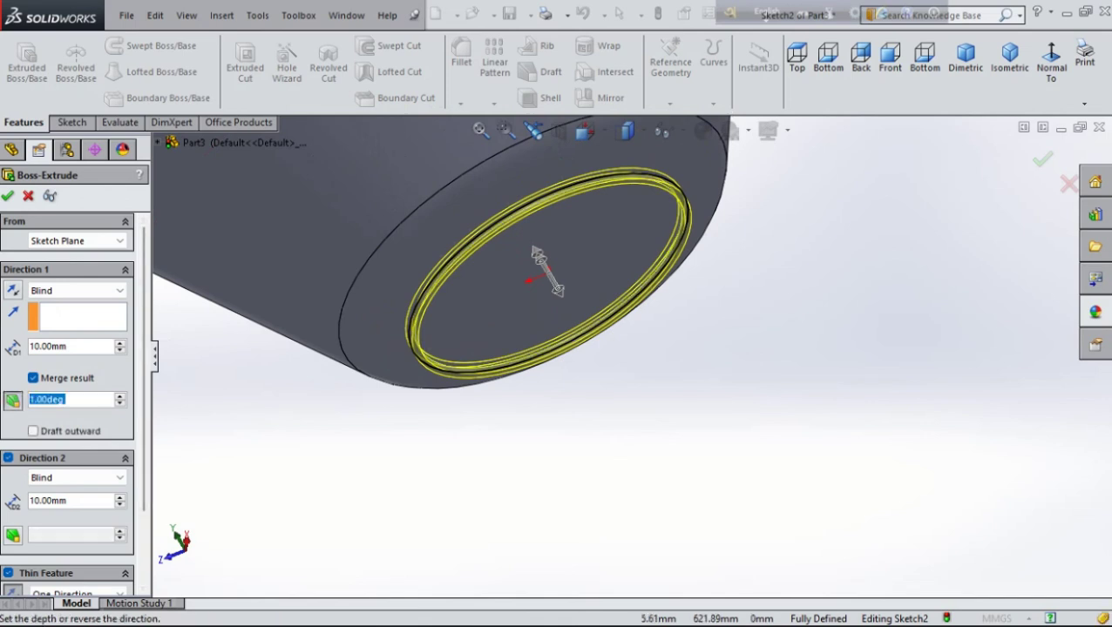
pyautogui.scroll(1, 553, 275)
pyautogui.scroll(1, 567, 296)
pyautogui.scroll(-5, 877, 224)
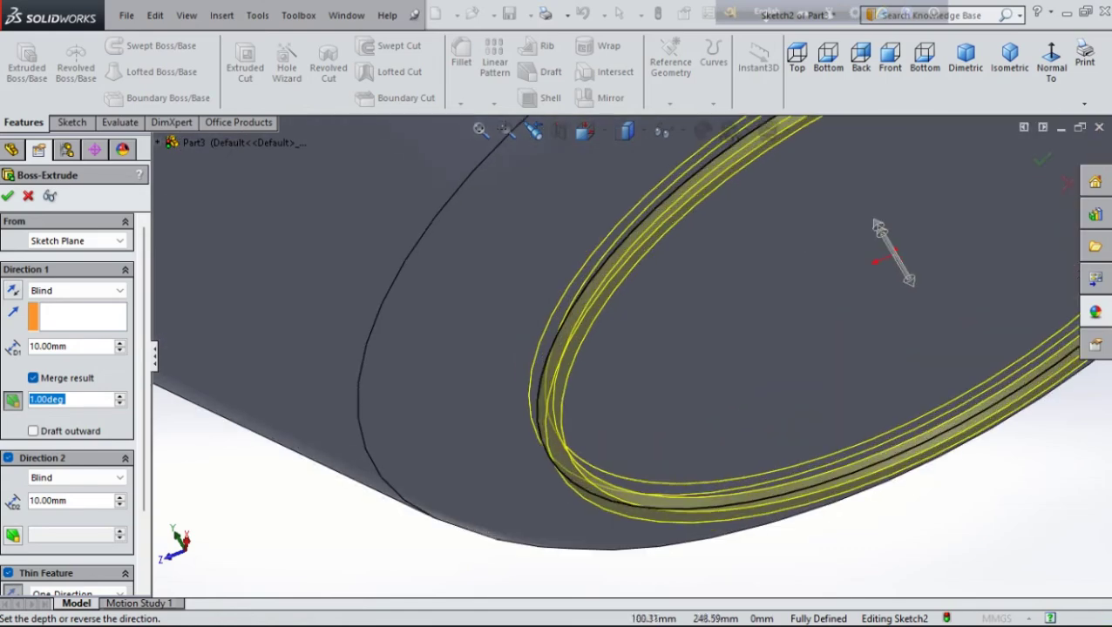
pyautogui.scroll(2, 632, 331)
pyautogui.moveTo(632, 331); pyautogui.dragTo(610, 288, button='middle')
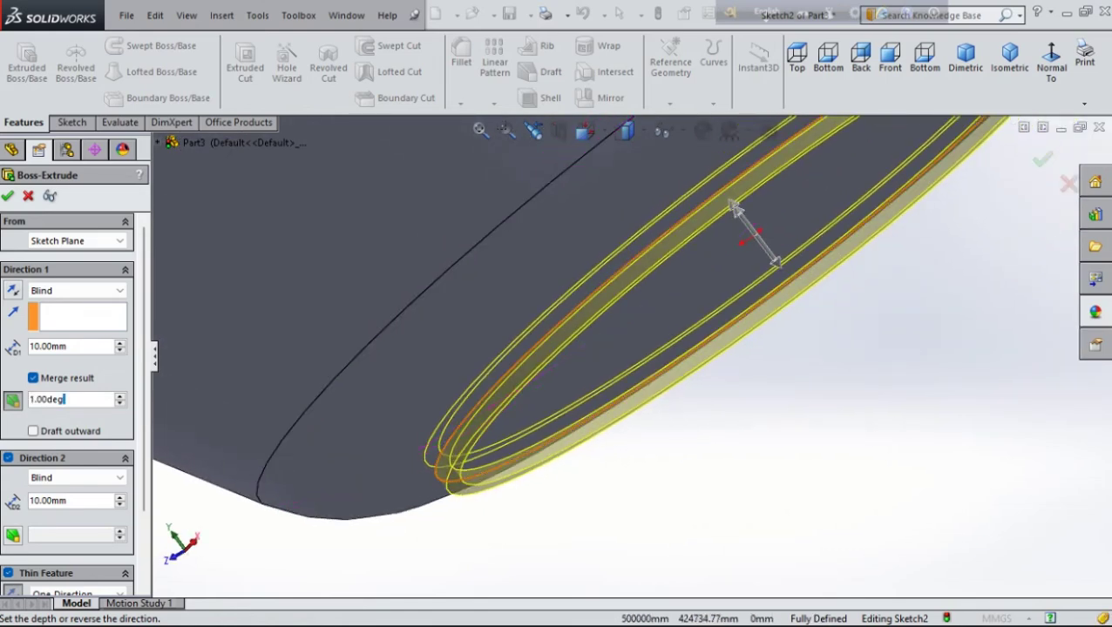
pyautogui.write('50')
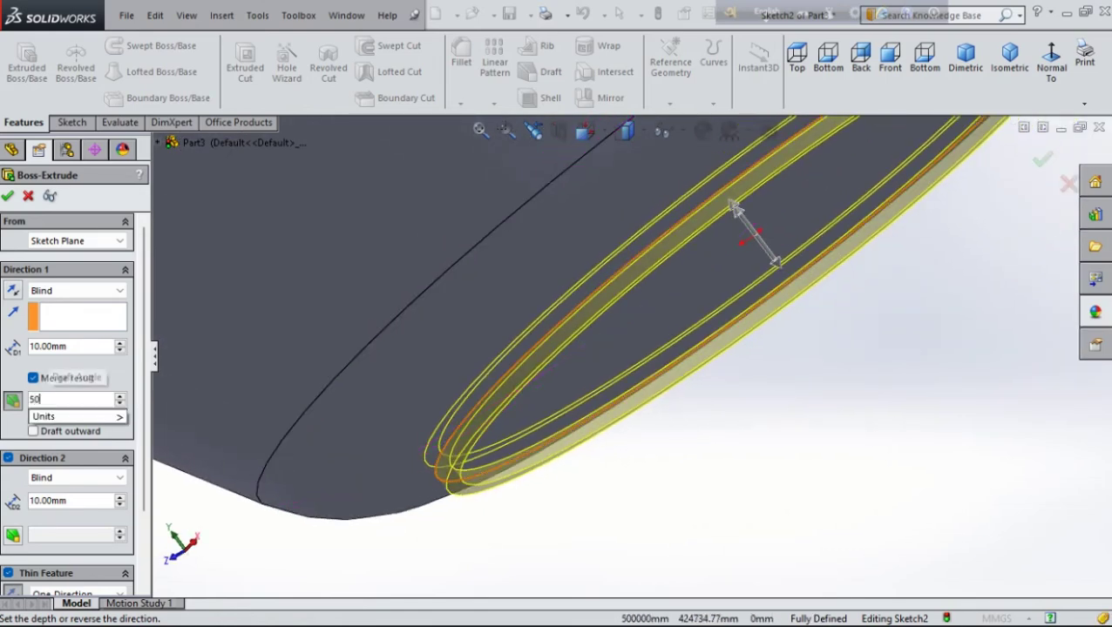
pyautogui.press('Return')
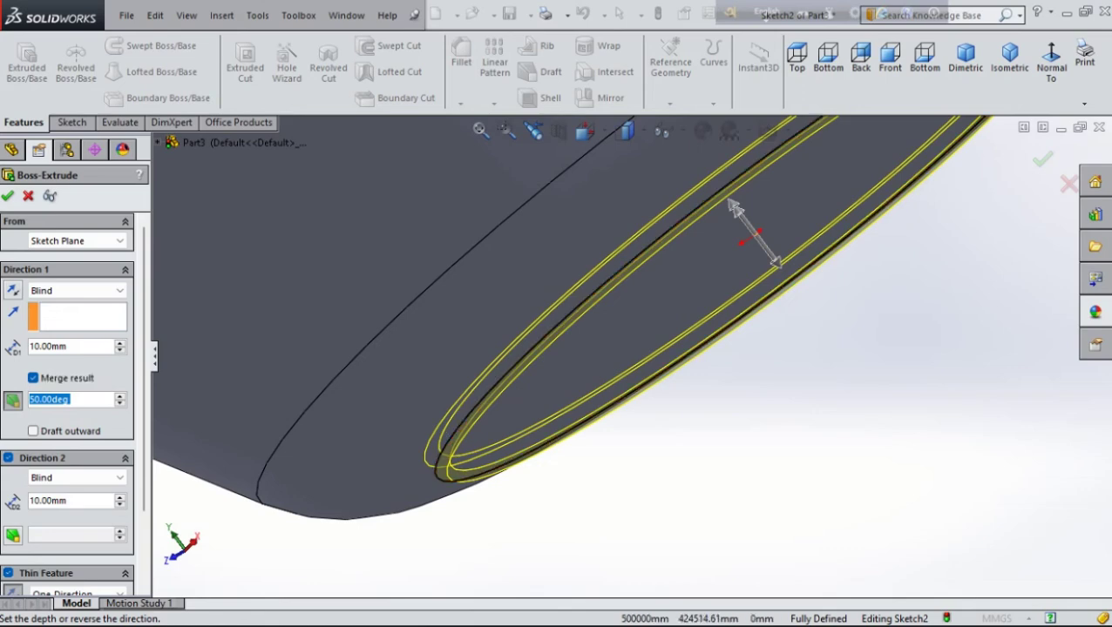
pyautogui.moveTo(627, 331); pyautogui.dragTo(583, 288, button='middle')
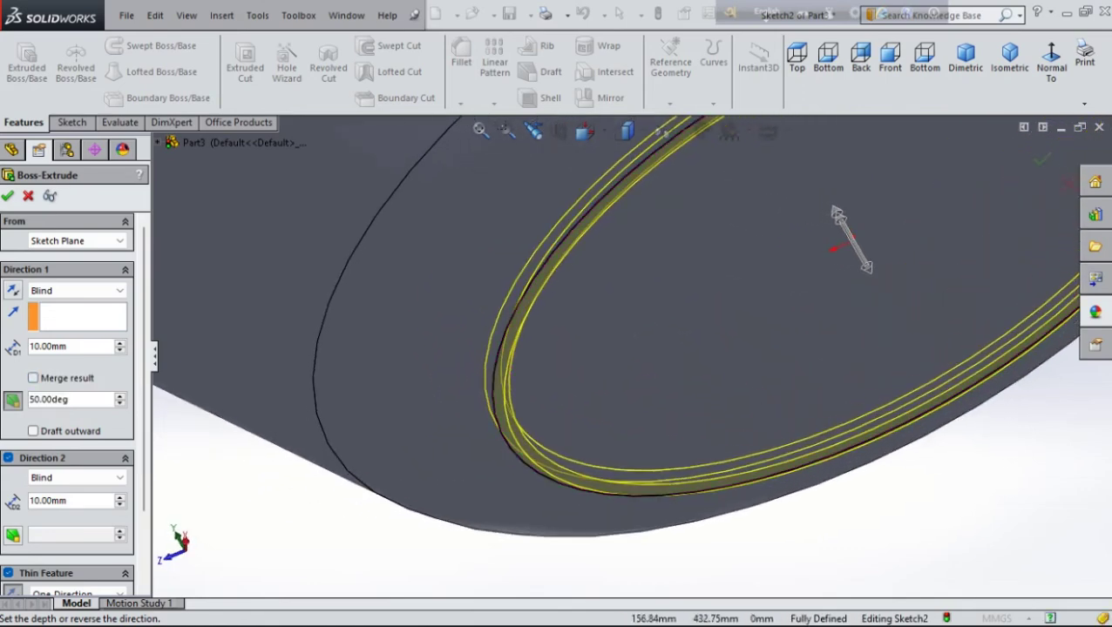
pyautogui.click(33, 430)
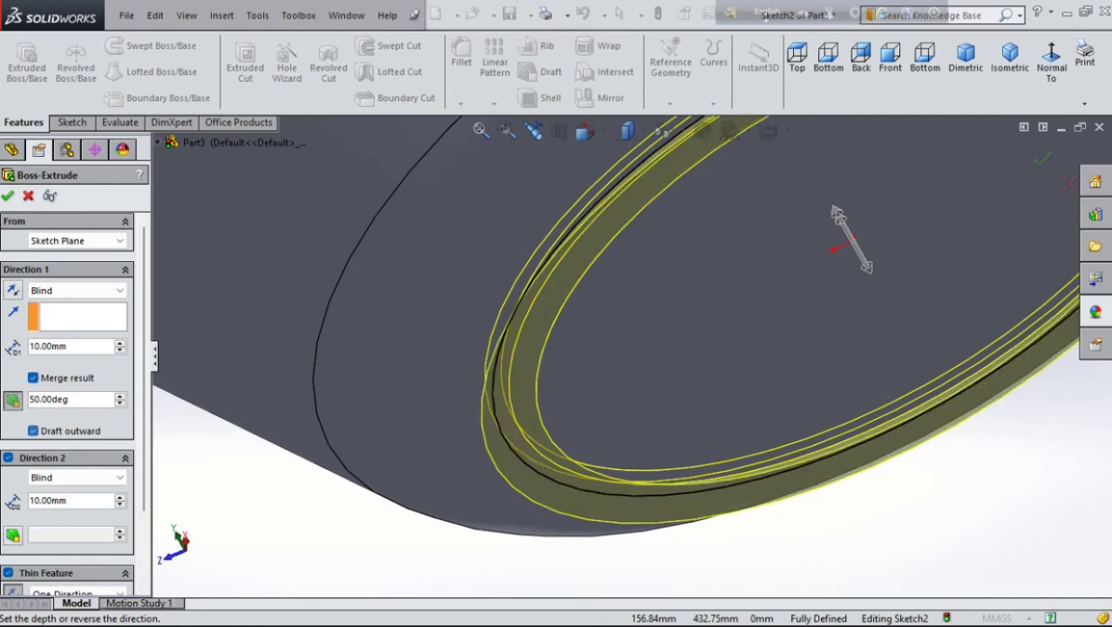
pyautogui.click(34, 431)
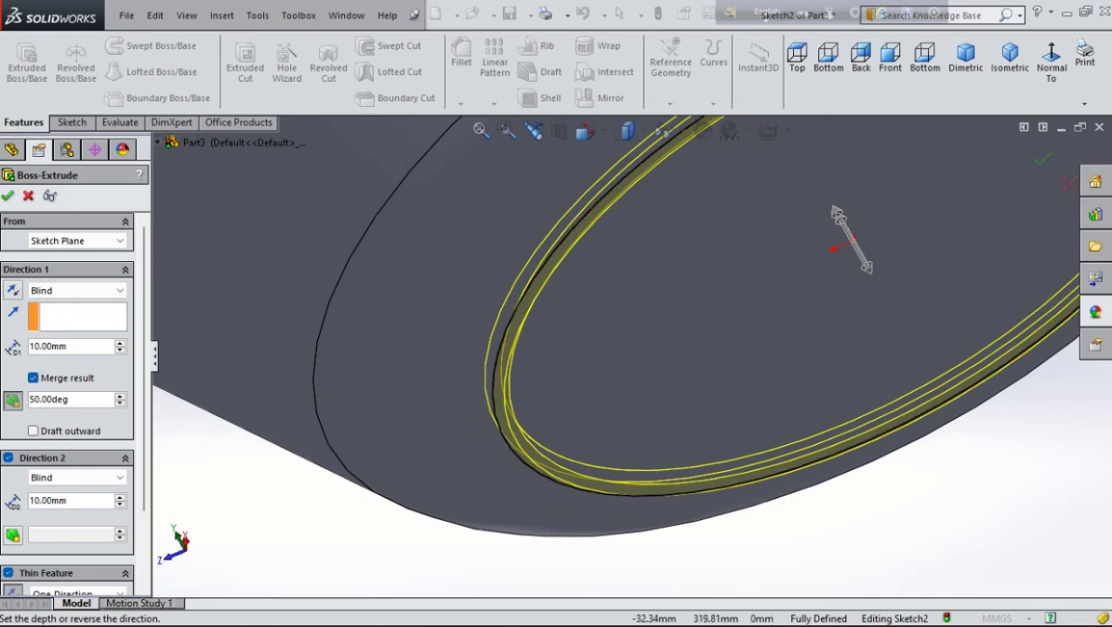
# Set the second direction to 10 mm, cap the thin ends, and create Extrude-Thin1
pyautogui.moveTo(837, 212)
pyautogui.mouseDown()
pyautogui.moveTo(812, 171)
pyautogui.moveTo(837, 213)
pyautogui.mouseUp()
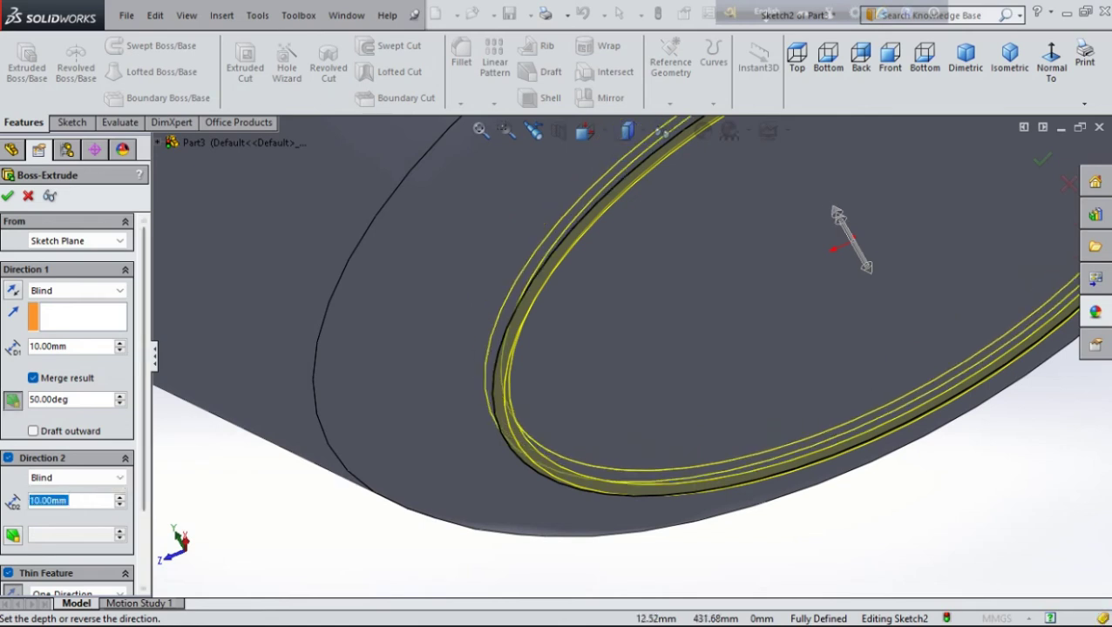
pyautogui.press('Tab')
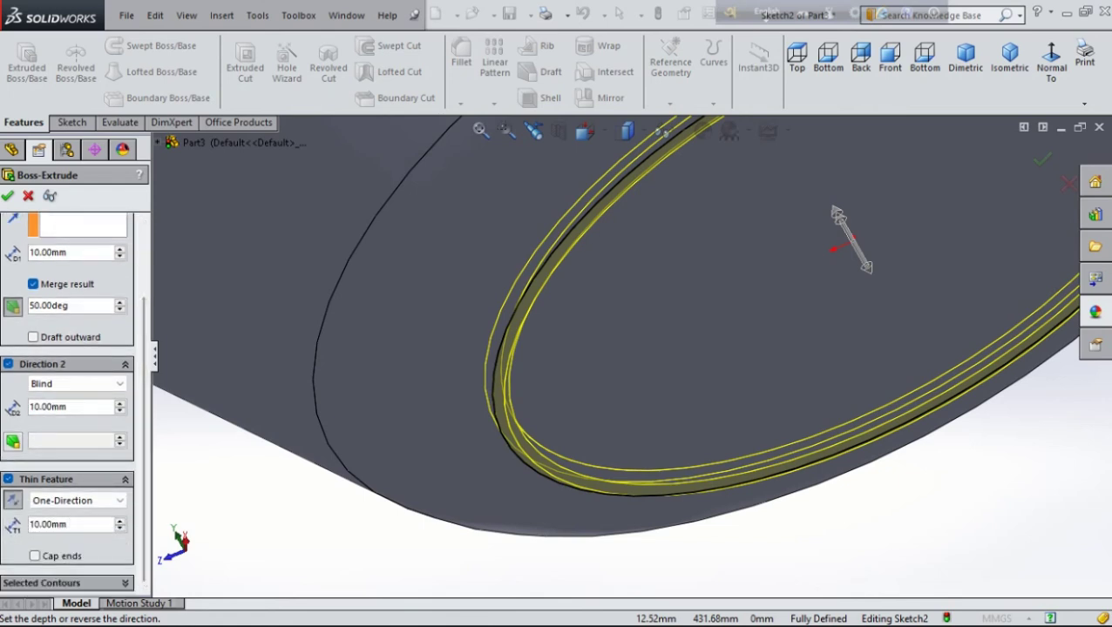
pyautogui.press('space')
pyautogui.press('space')
pyautogui.press('Return')
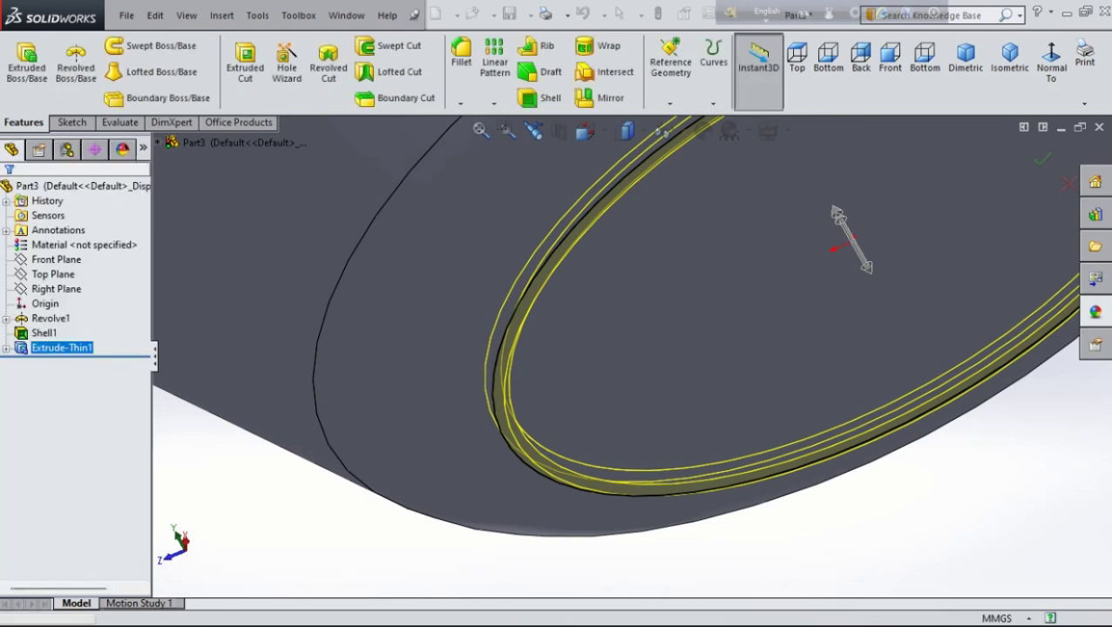
pyautogui.moveTo(583, 422)
pyautogui.mouseDown(button='middle')
pyautogui.moveTo(662, 383)
pyautogui.moveTo(589, 378)
pyautogui.mouseUp(button='middle')
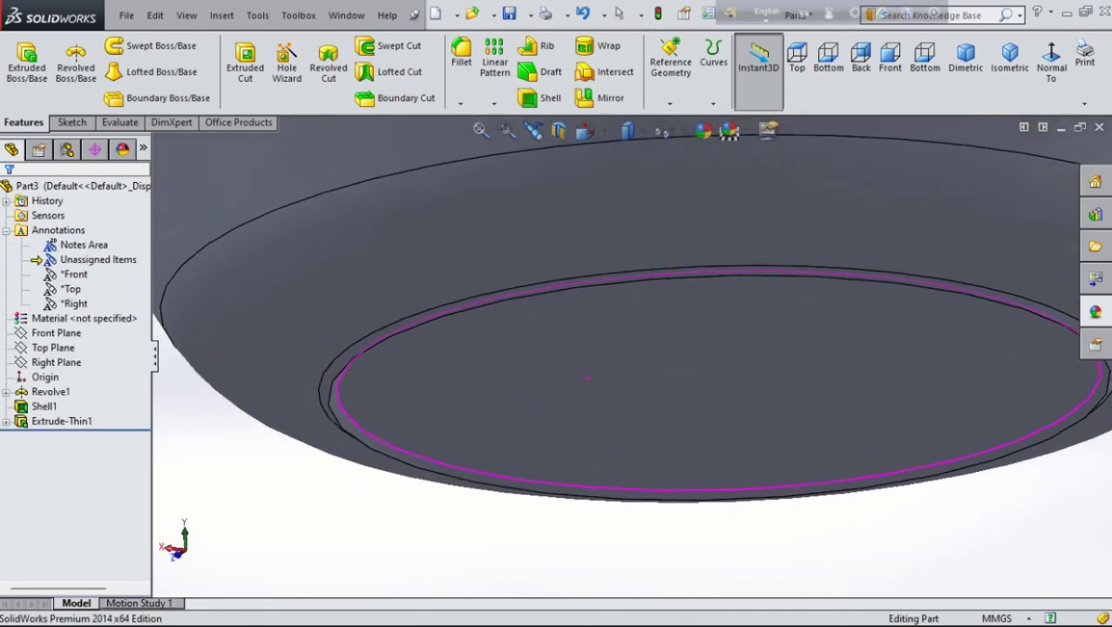
pyautogui.moveTo(588, 378); pyautogui.dragTo(588, 287, button='middle')
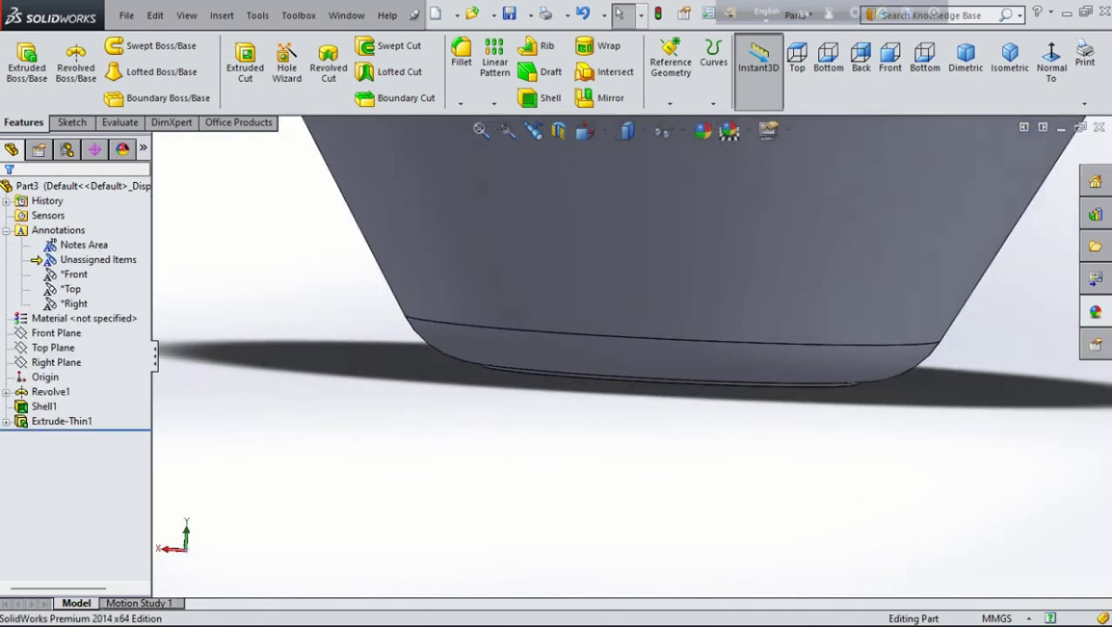
pyautogui.scroll(3, 621, 349)
pyautogui.moveTo(645, 392); pyautogui.dragTo(645, 314, button='middle')
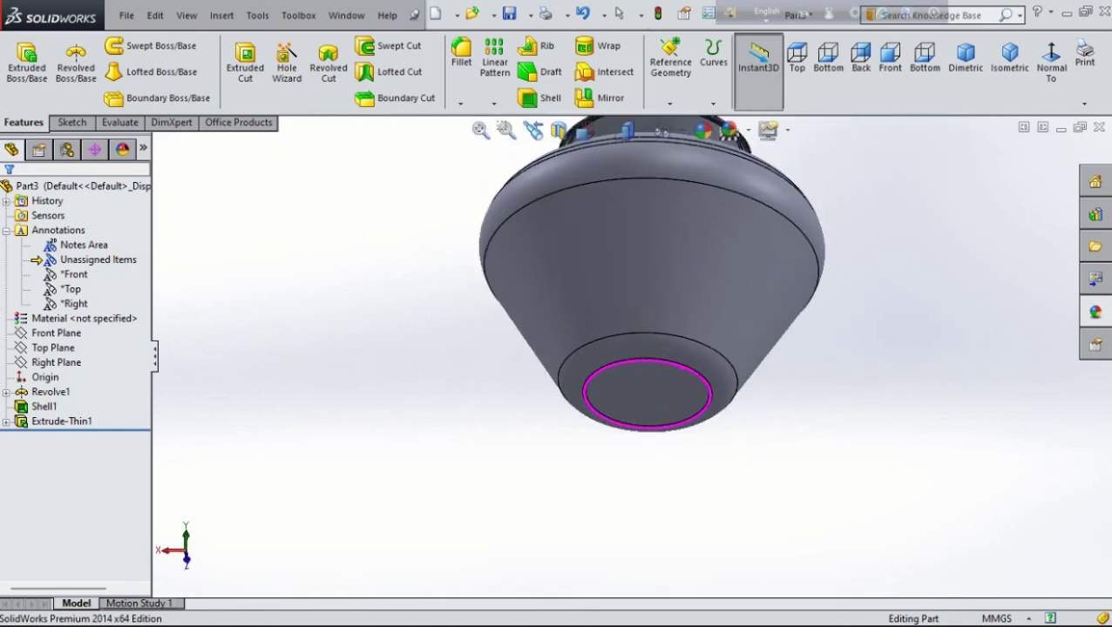
pyautogui.scroll(-2, 697, 409)
pyautogui.scroll(-2, 697, 410)
pyautogui.scroll(-2, 697, 409)
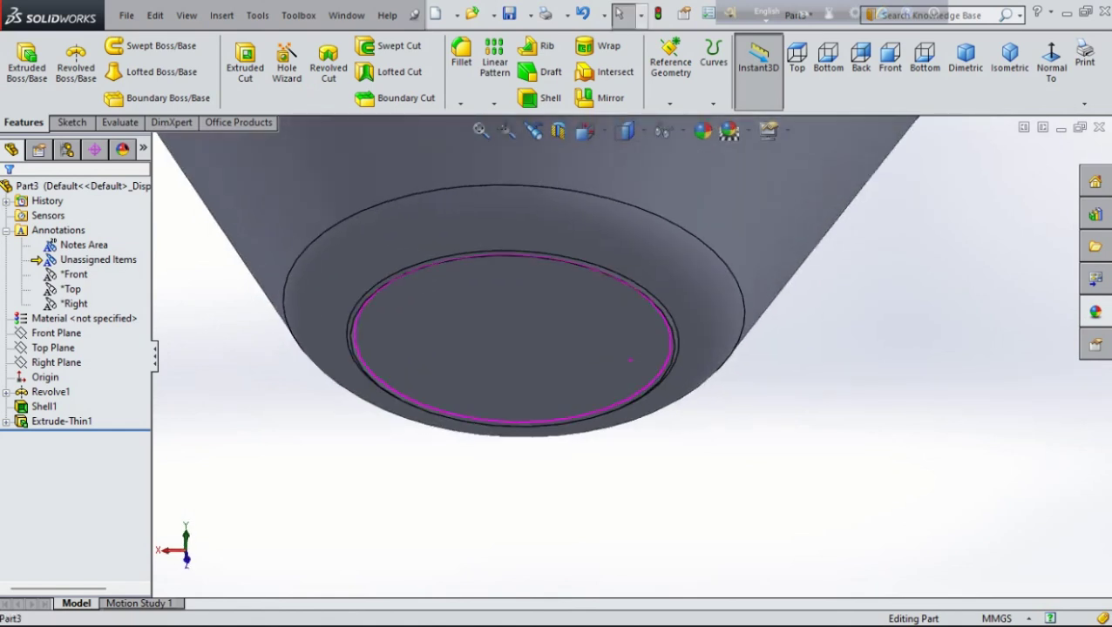
pyautogui.moveTo(630, 360); pyautogui.dragTo(630, 288, button='middle')
pyautogui.scroll(2, 630, 288)
pyautogui.scroll(4, 629, 287)
pyautogui.scroll(1, 630, 288)
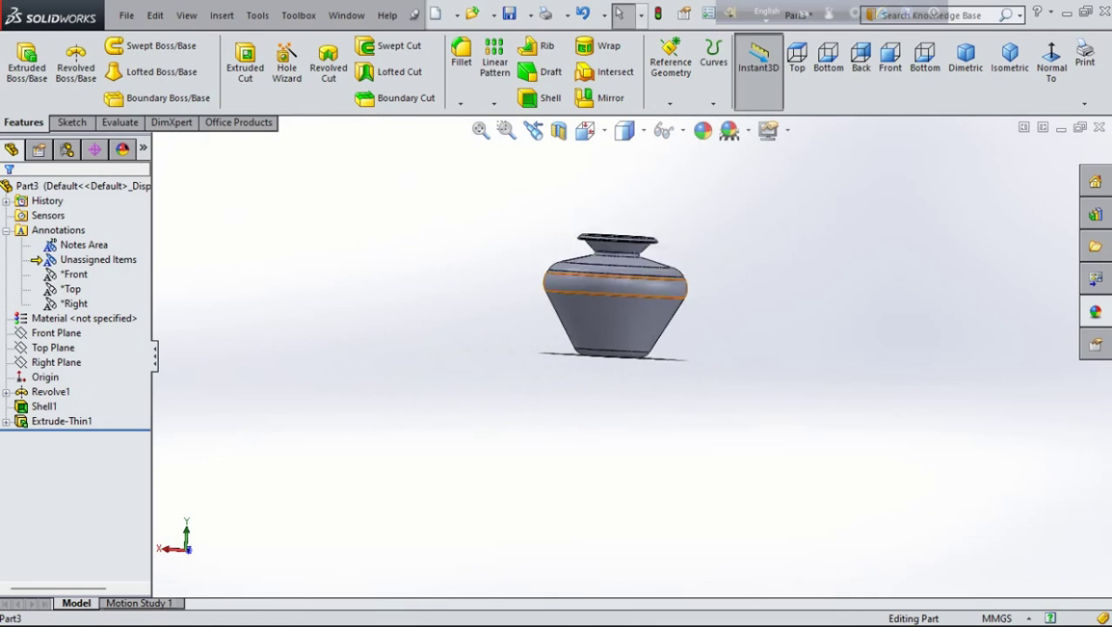
pyautogui.scroll(-2, 642, 225)
pyautogui.scroll(-3, 642, 225)
pyautogui.scroll(2, 642, 225)
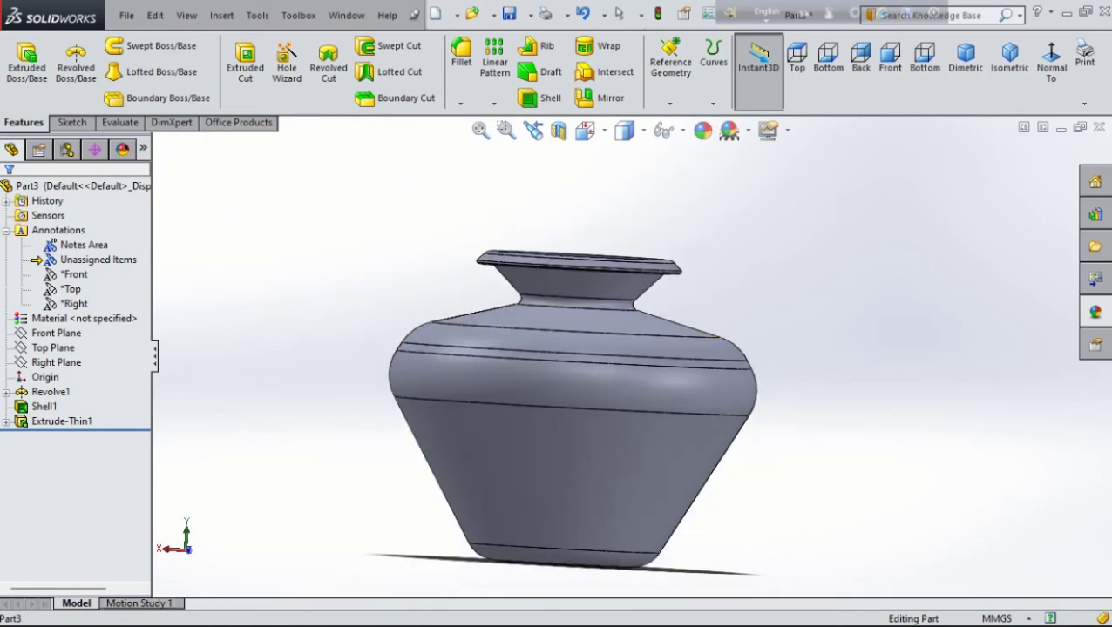
pyautogui.moveTo(610, 348)
pyautogui.mouseDown(button='middle')
pyautogui.moveTo(609, 436)
pyautogui.moveTo(645, 410)
pyautogui.moveTo(592, 348)
pyautogui.moveTo(610, 392)
pyautogui.mouseUp(button='middle')
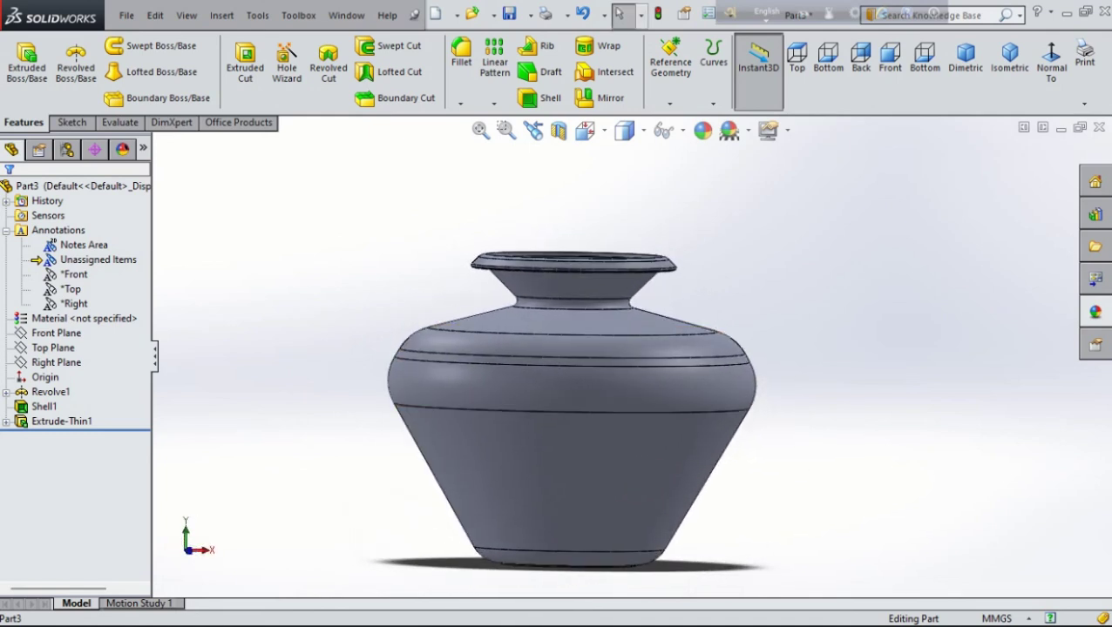
# Apply the polished rosewood 2d appearance to the vase and view its opening
pyautogui.click(1095, 311)
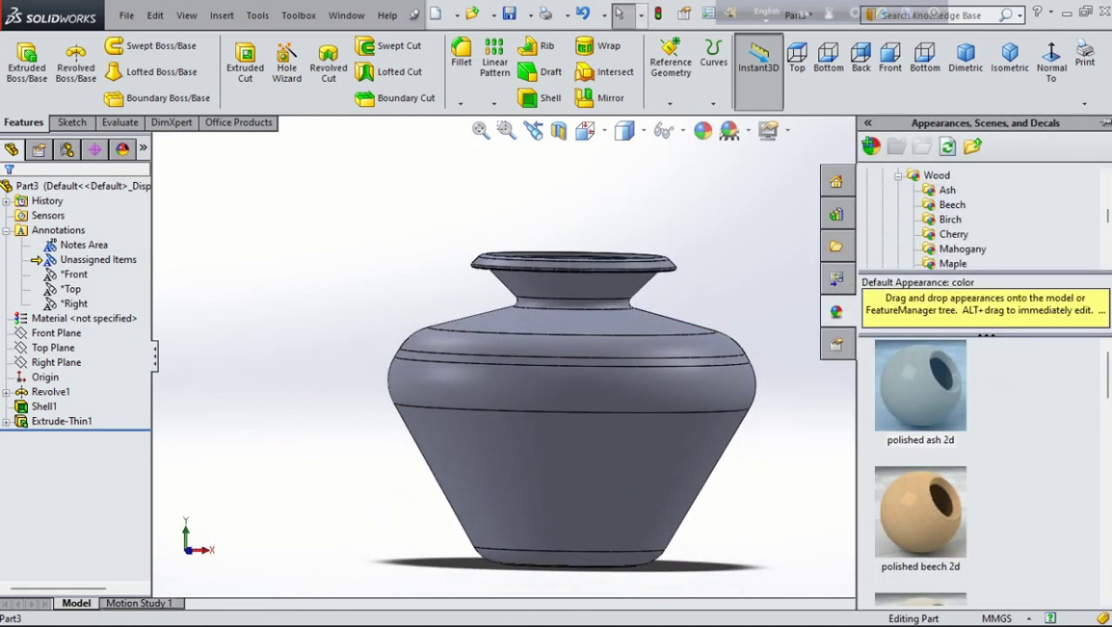
pyautogui.scroll(-5, 920, 470)
pyautogui.scroll(-1, 920, 471)
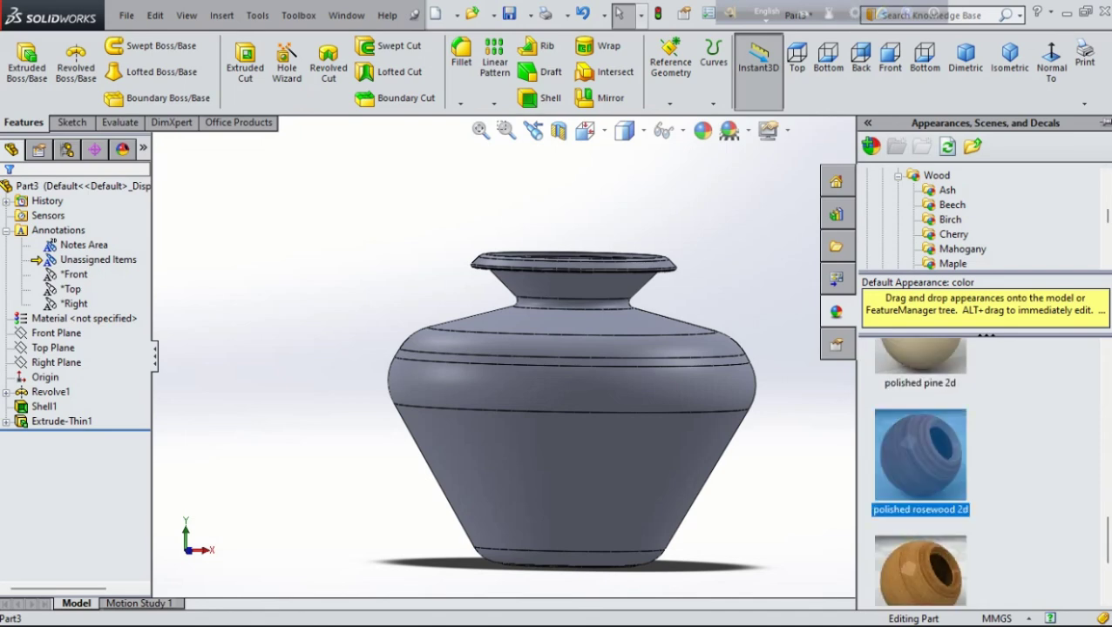
pyautogui.moveTo(920, 453); pyautogui.dragTo(571, 410)
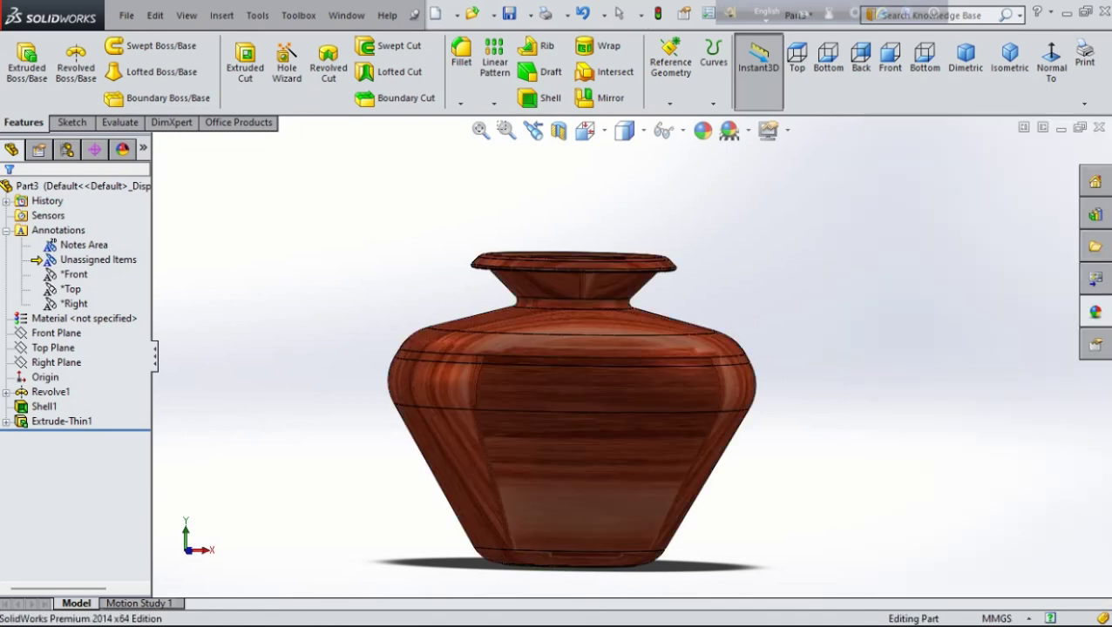
pyautogui.moveTo(575, 409)
pyautogui.mouseDown(button='middle')
pyautogui.moveTo(609, 488)
pyautogui.moveTo(598, 383)
pyautogui.moveTo(602, 487)
pyautogui.moveTo(601, 410)
pyautogui.moveTo(614, 418)
pyautogui.moveTo(601, 405)
pyautogui.mouseUp(button='middle')
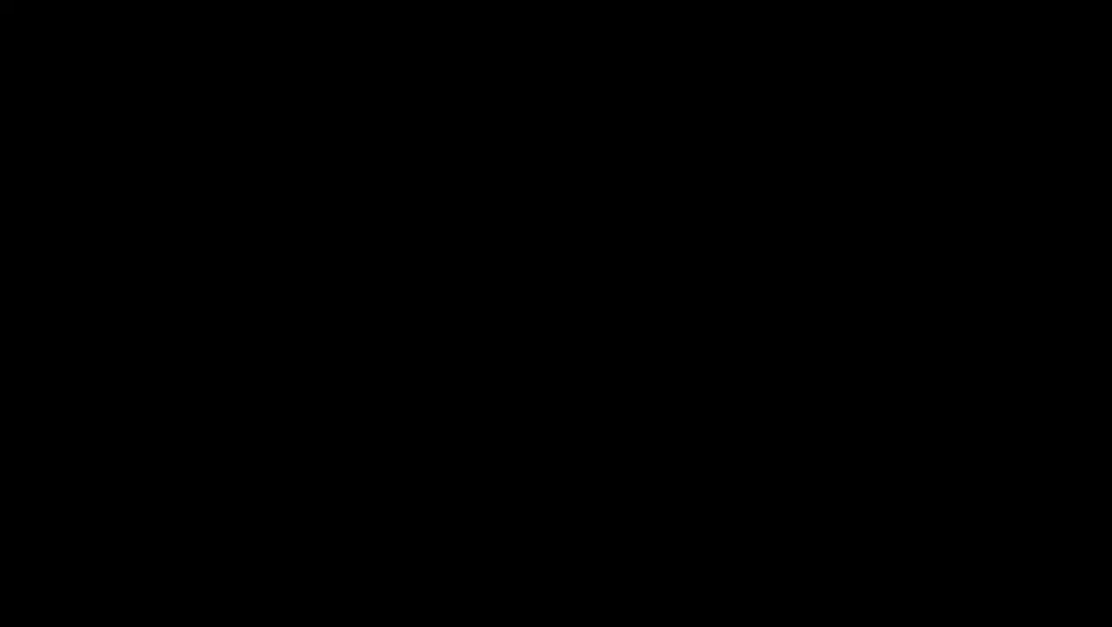